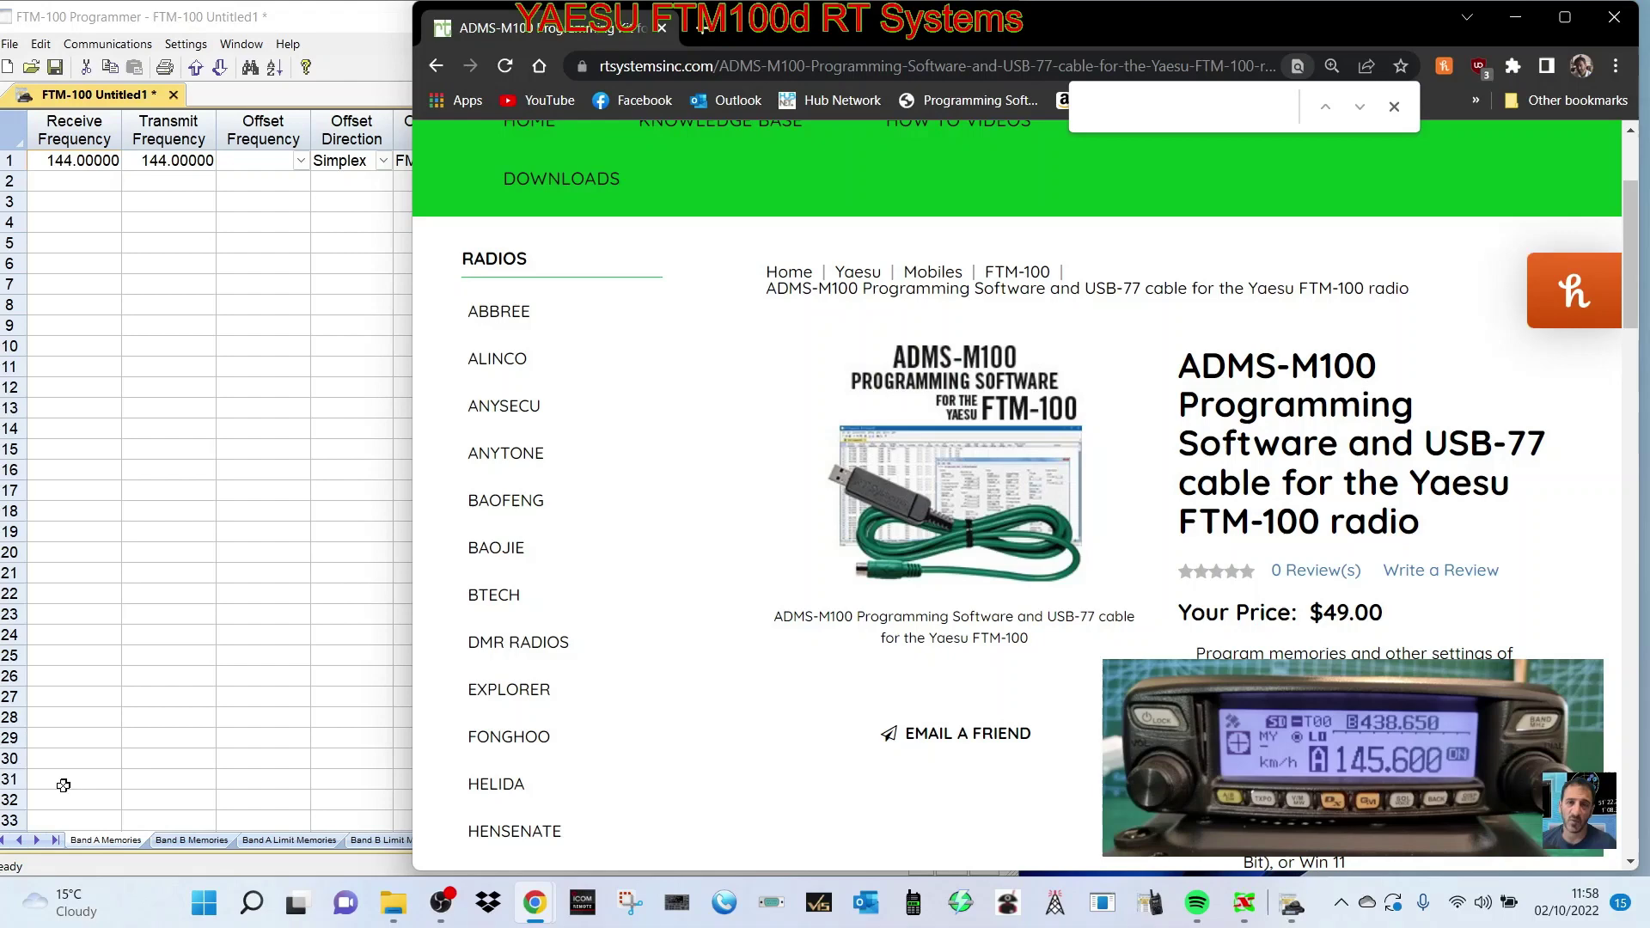
Check the available Prolific driver versions for the COM10 USB-to-serial port in Device Manager, leaving it unchanged
right_click(206, 907)
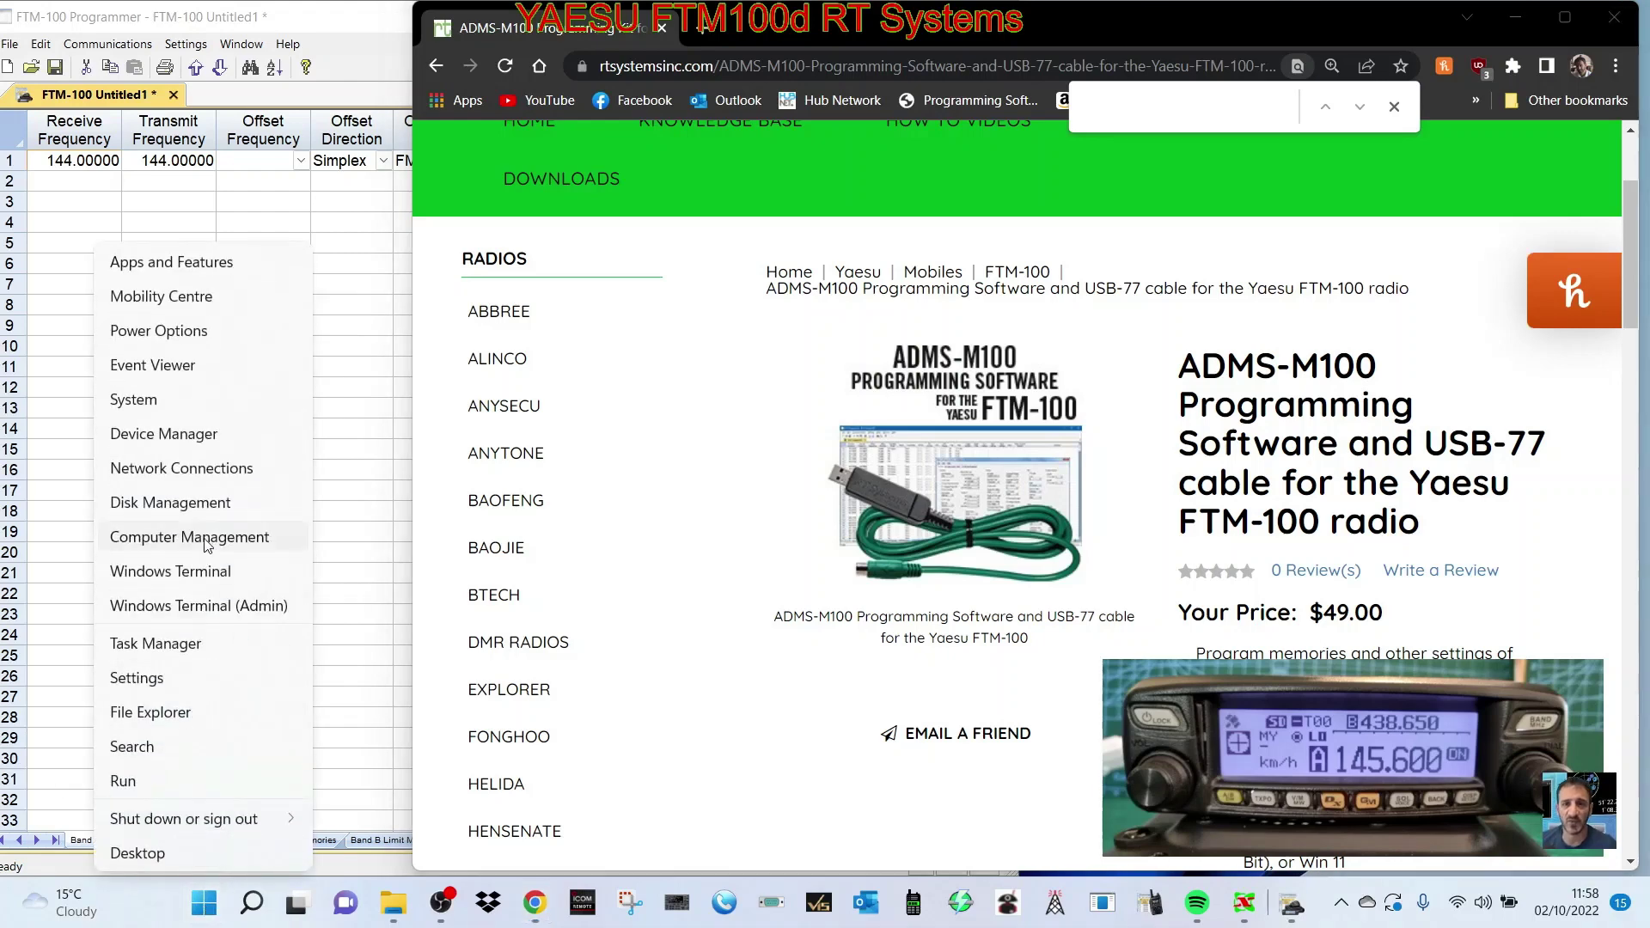
left_click(173, 435)
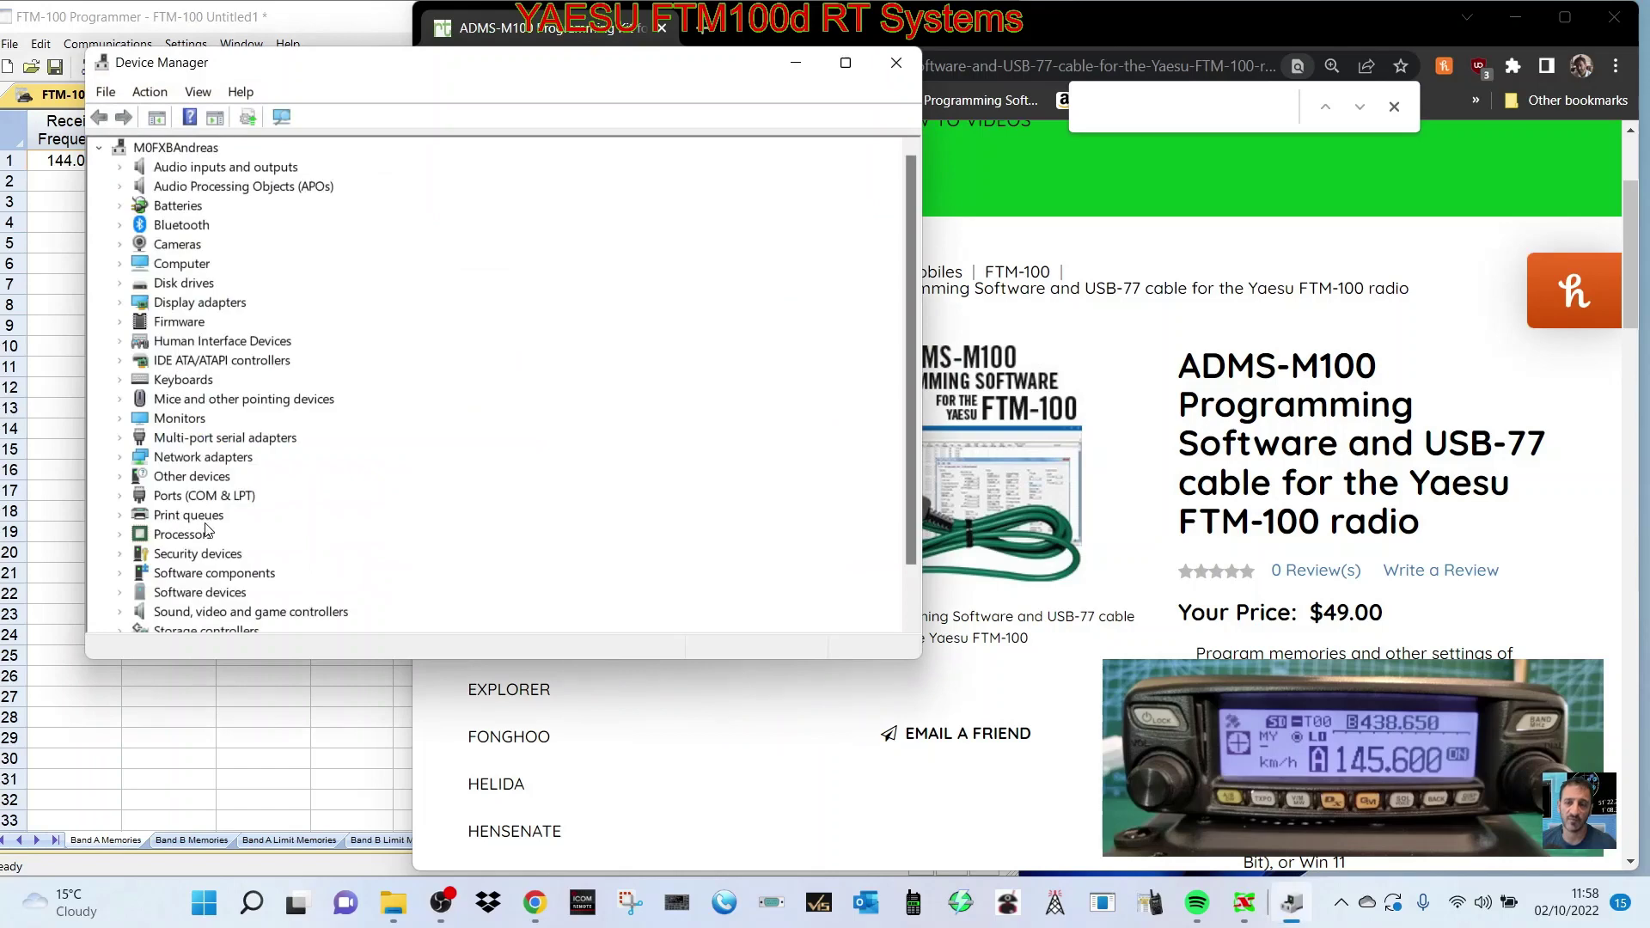
double_click(200, 496)
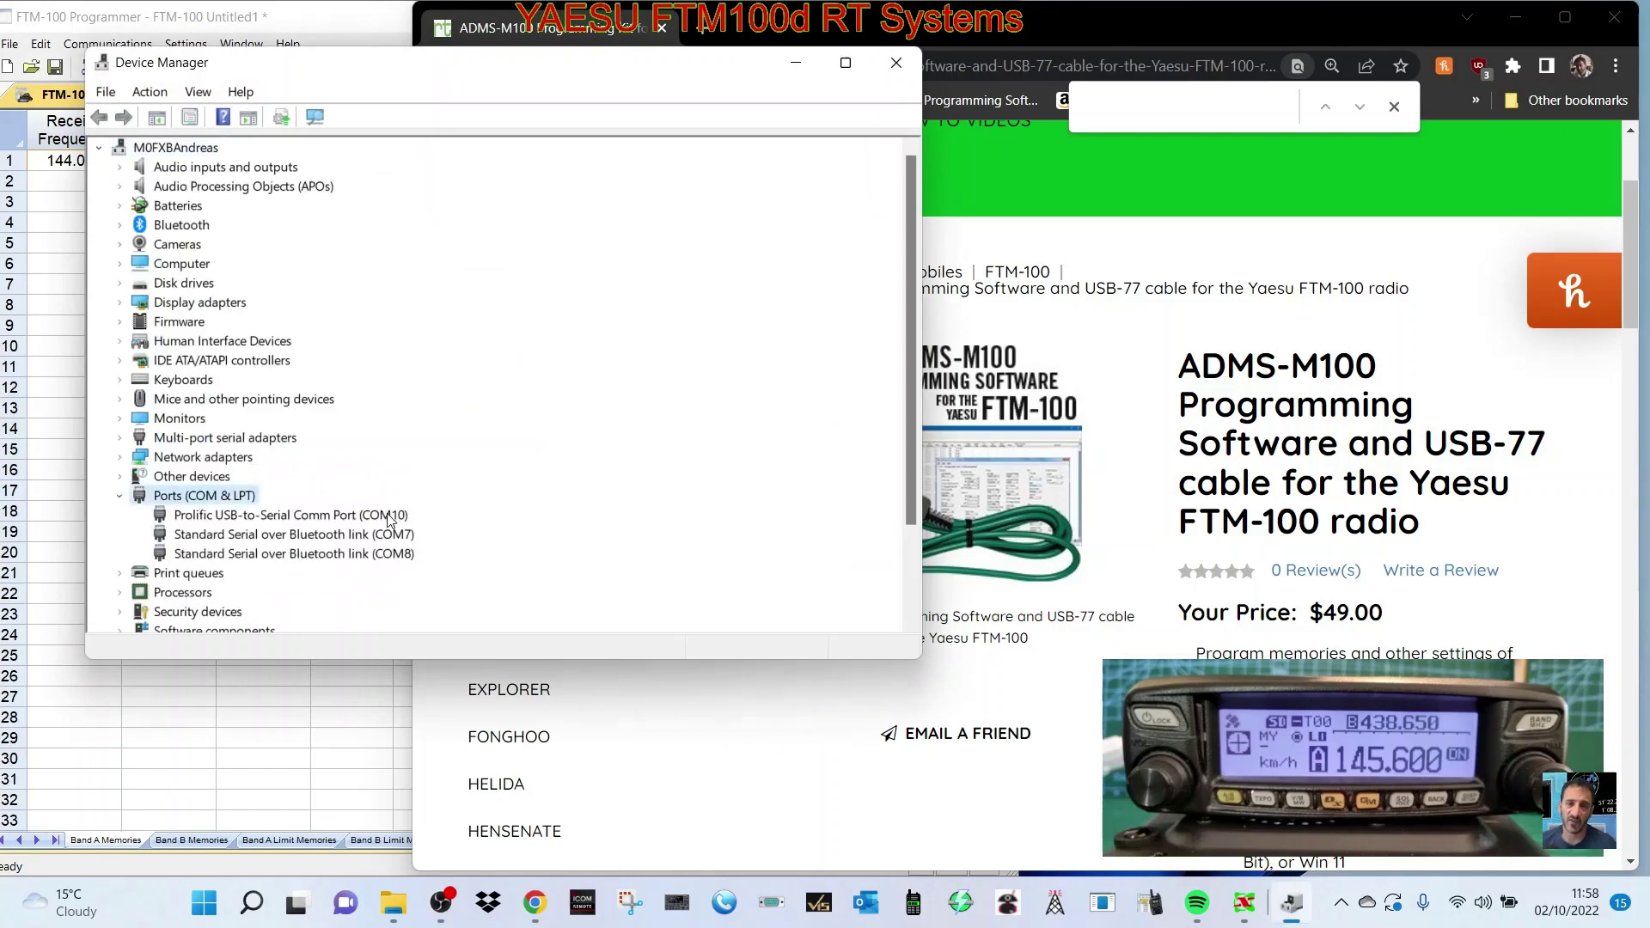
right_click(388, 519)
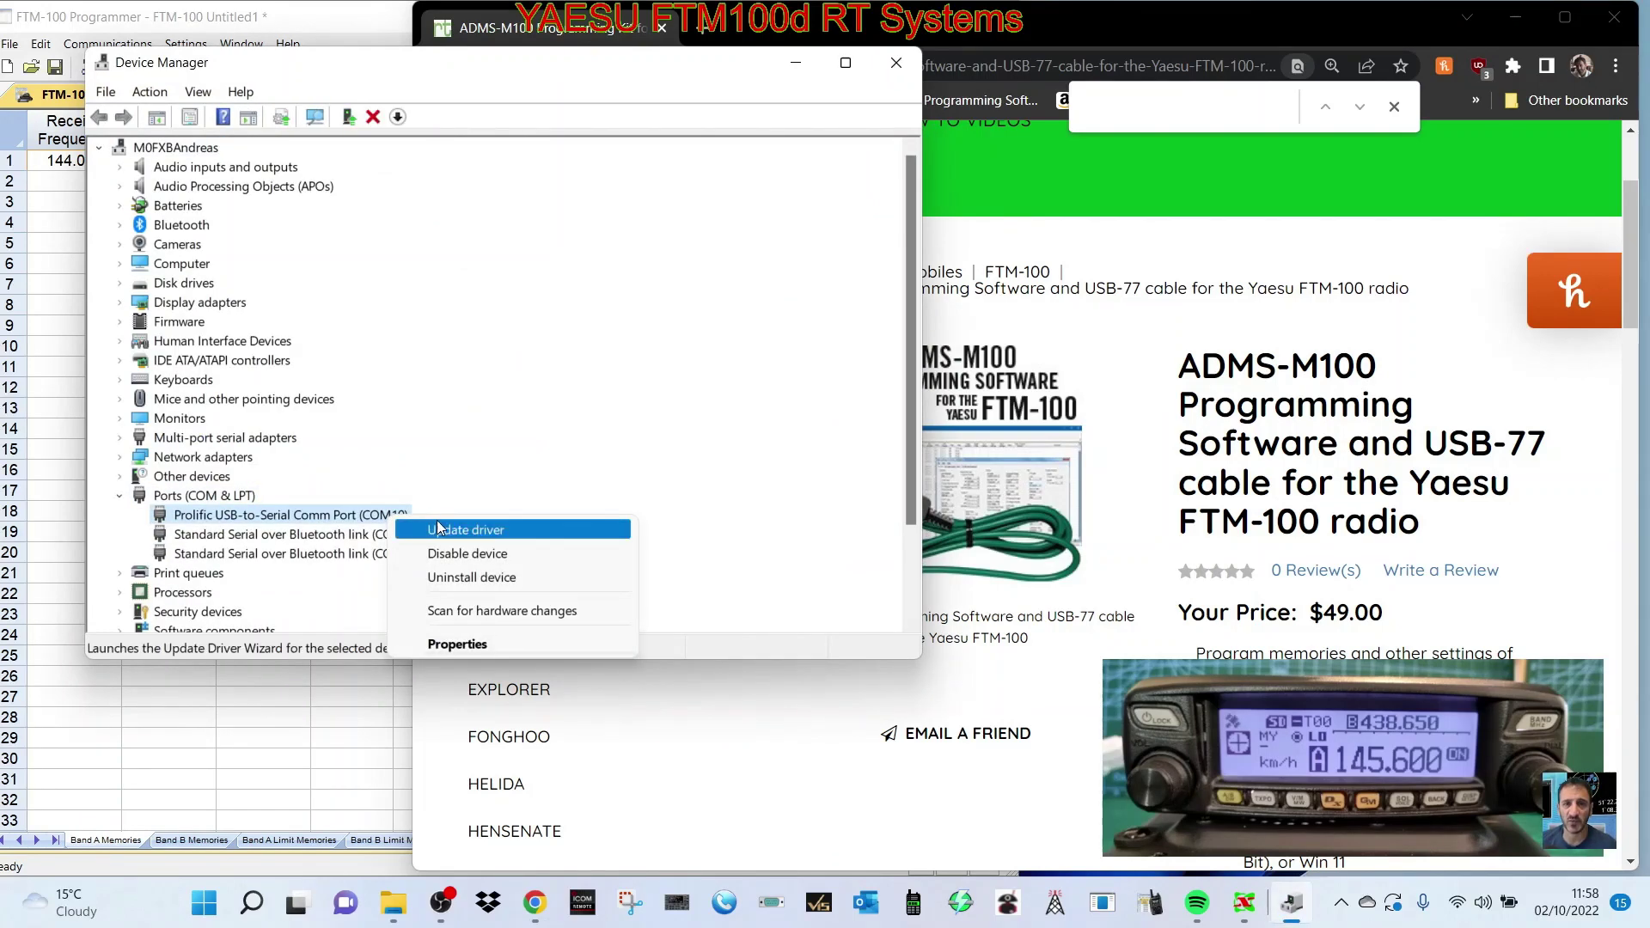
left_click(438, 527)
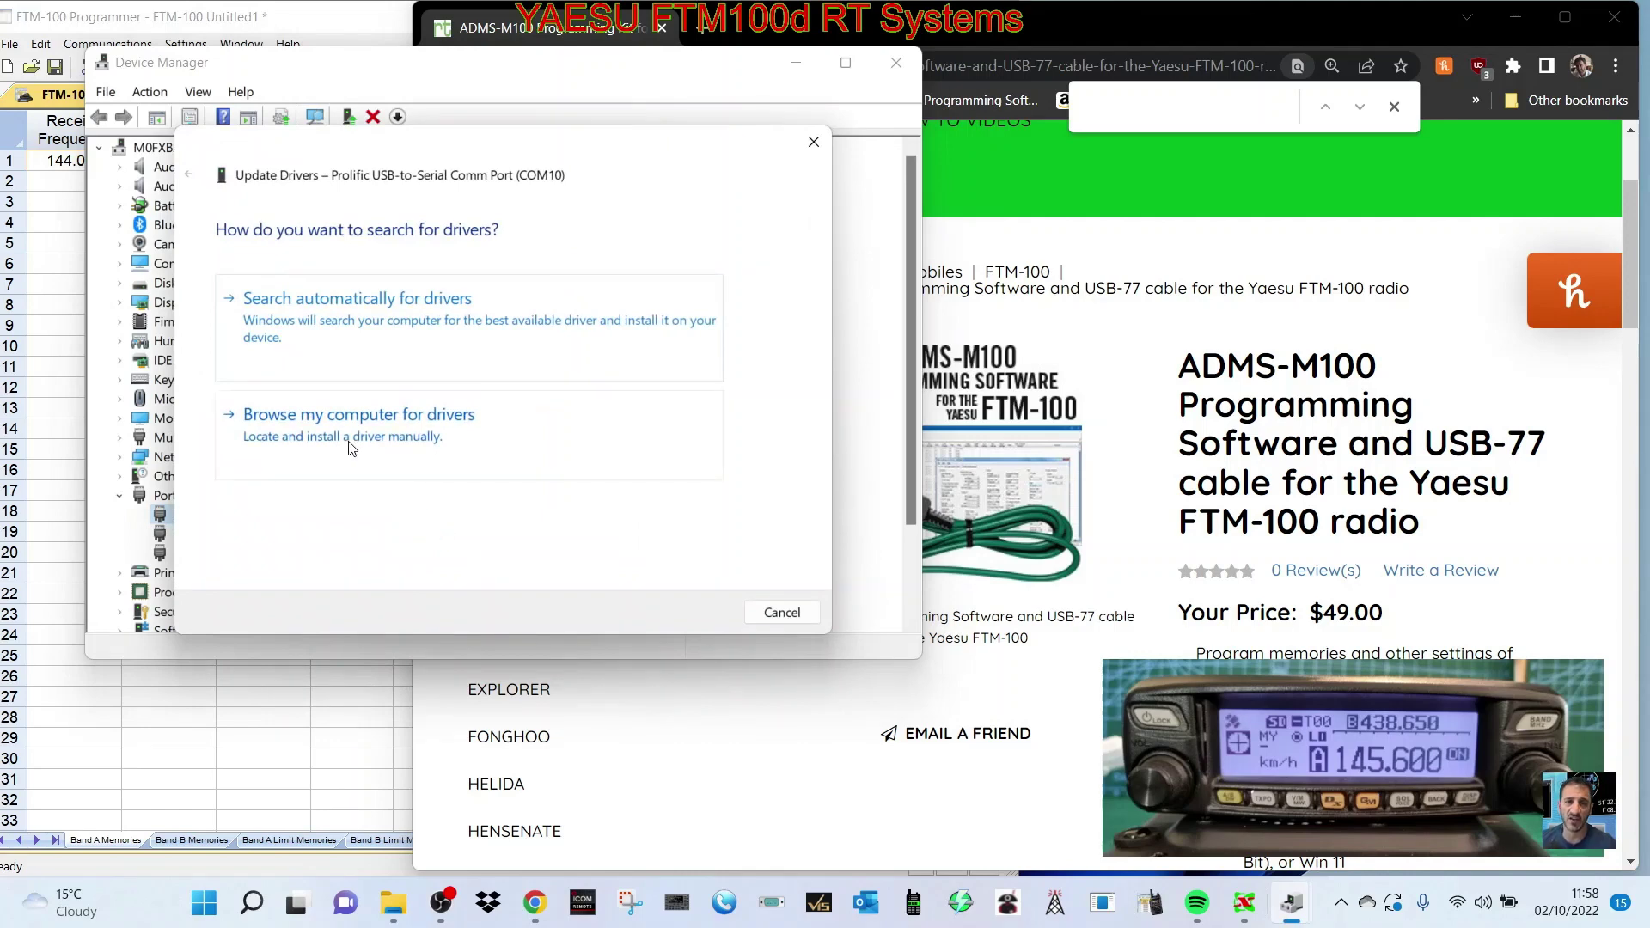
left_click(348, 416)
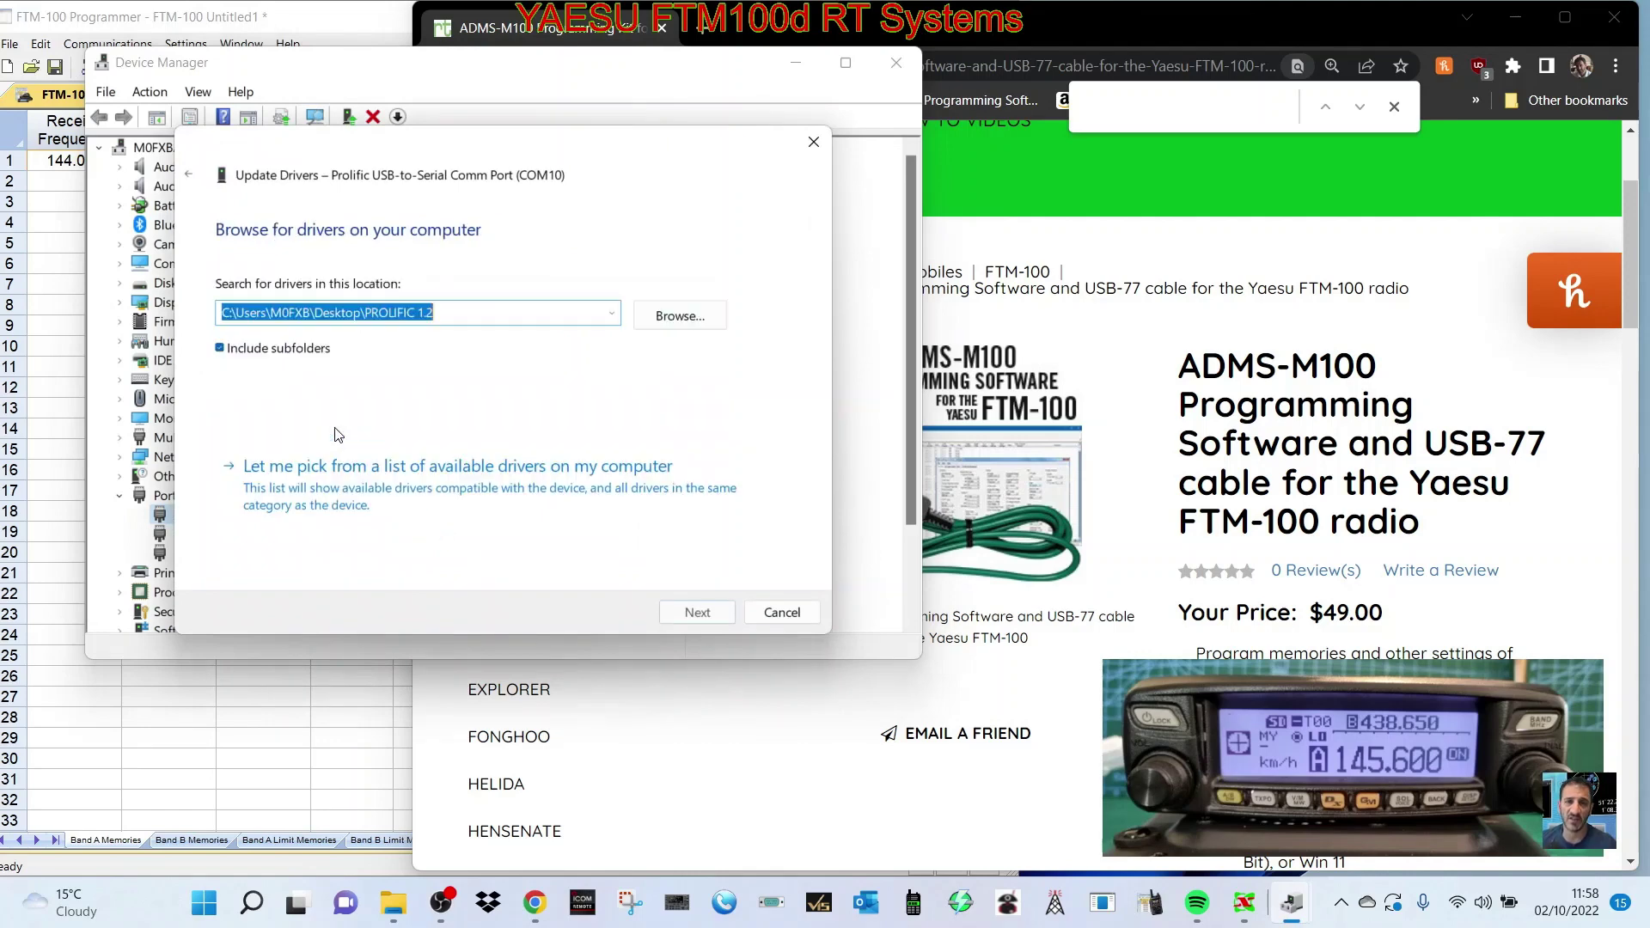
left_click(350, 488)
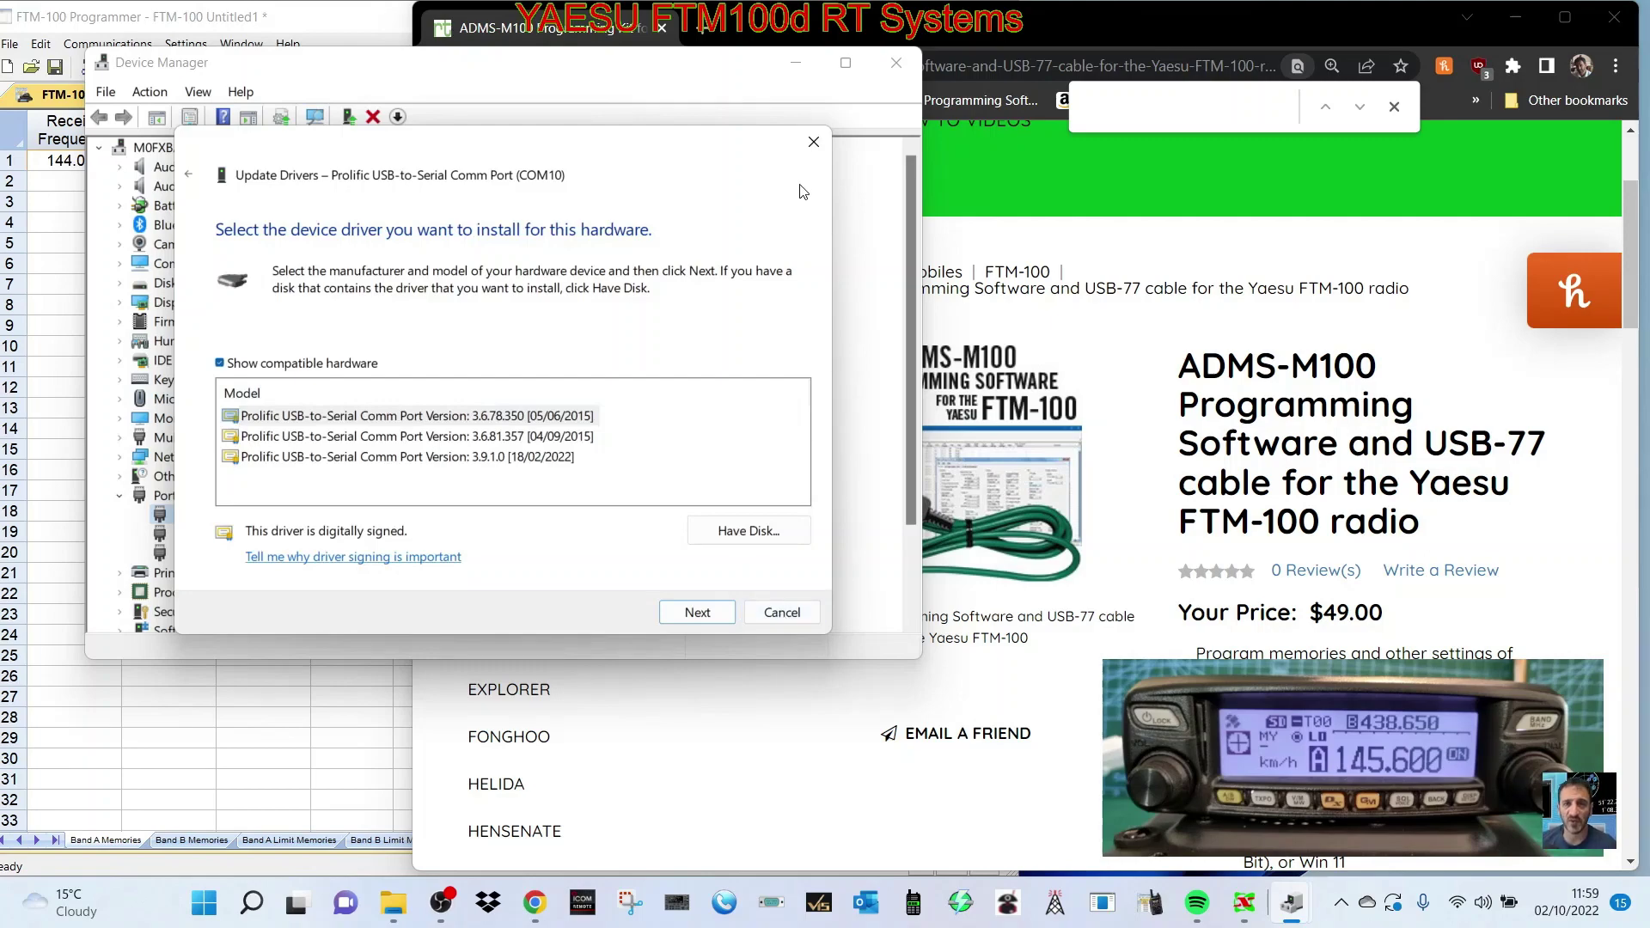
left_click(814, 142)
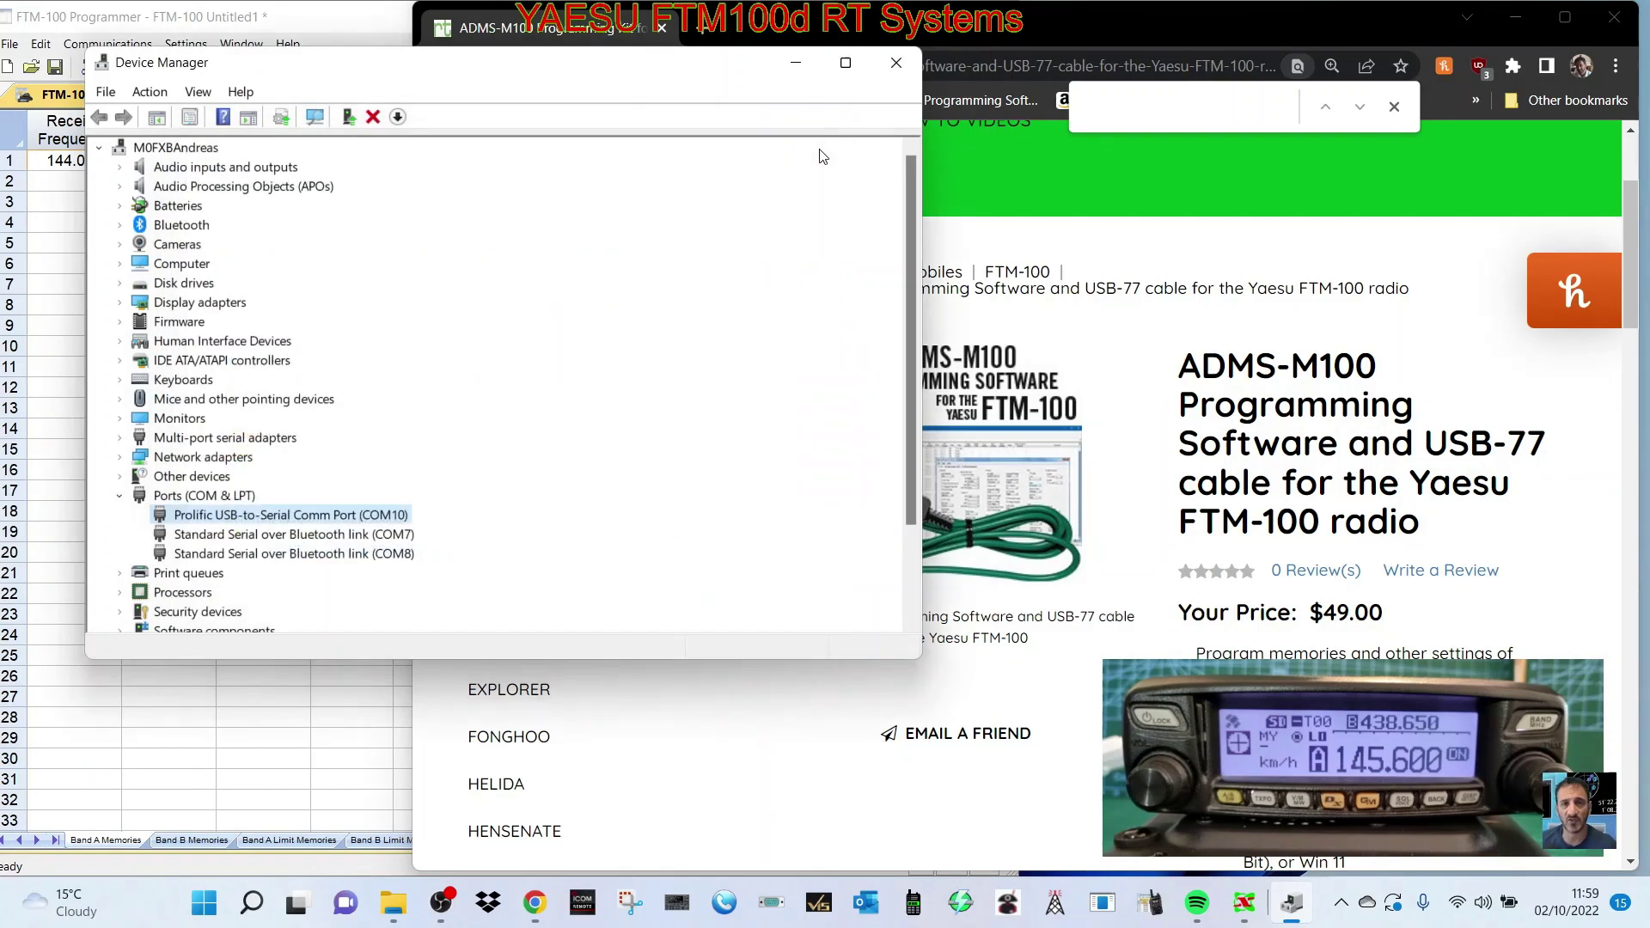
left_click(904, 60)
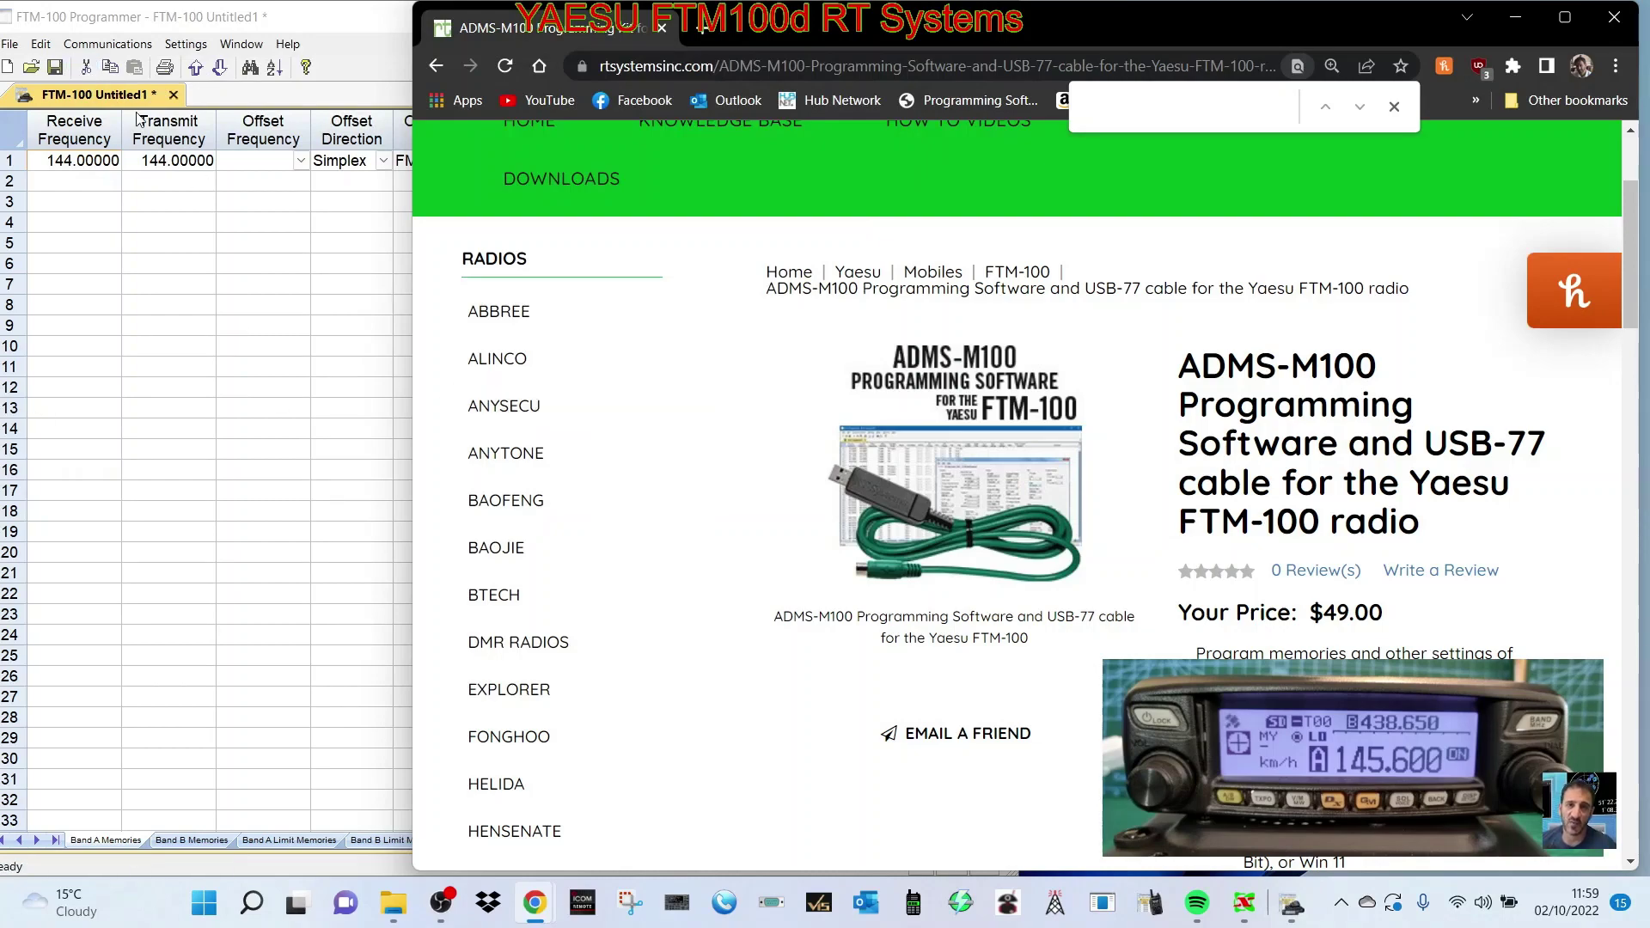
Bring FTM-100 Programmer to the front, maximize it, and show the Communications menu
left_click(311, 212)
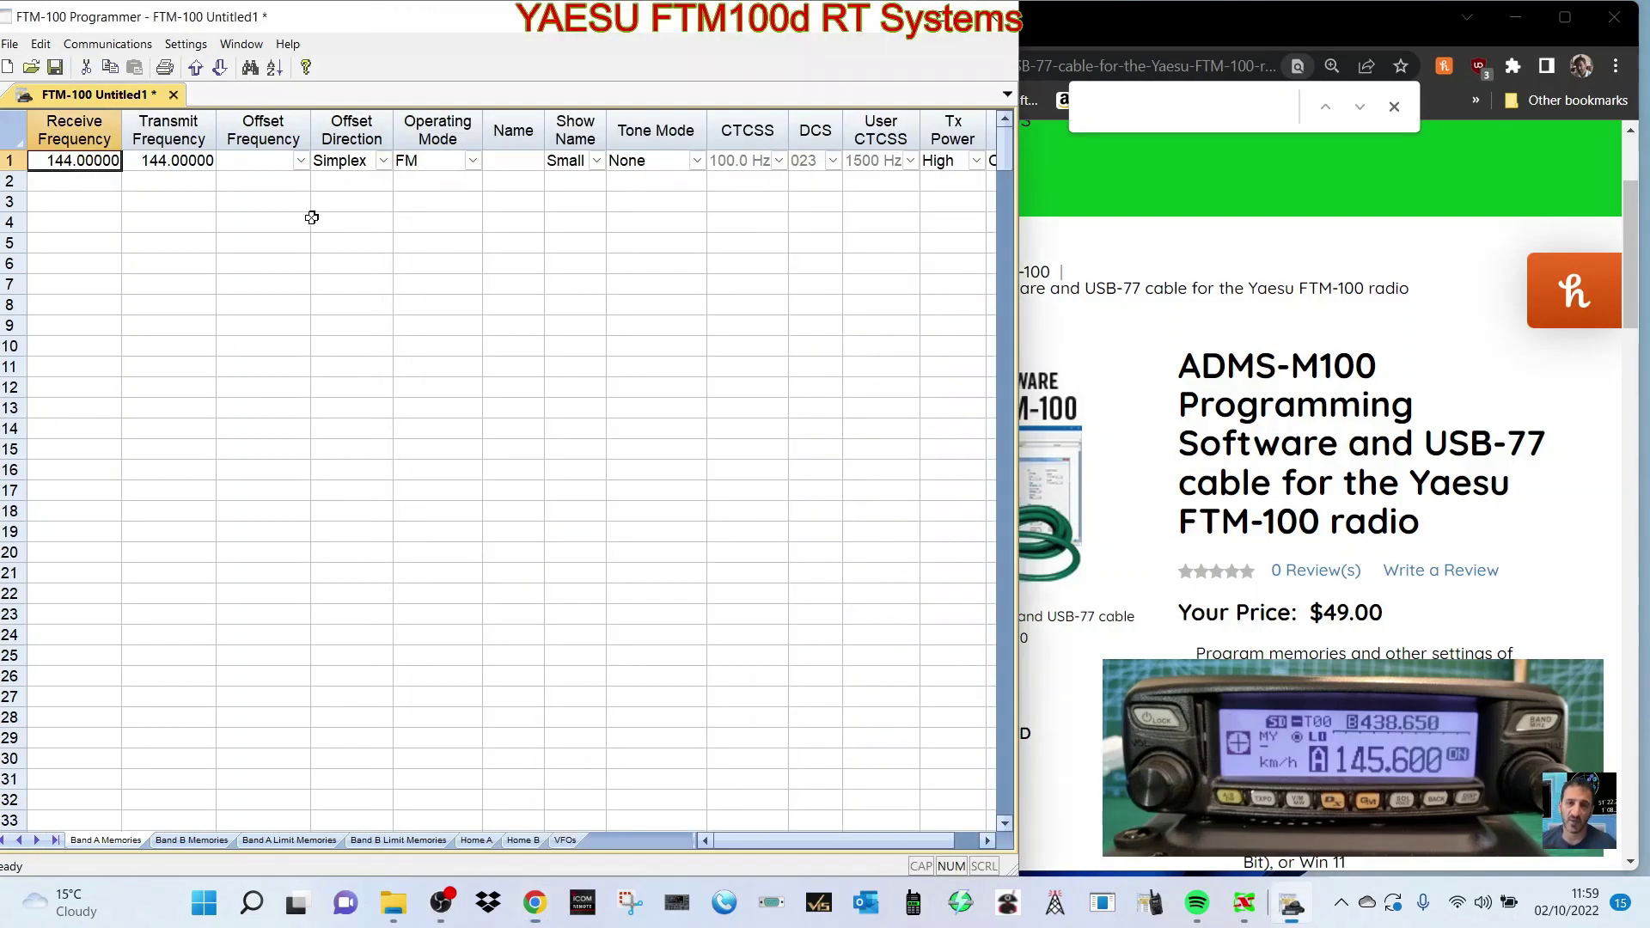
left_click(944, 15)
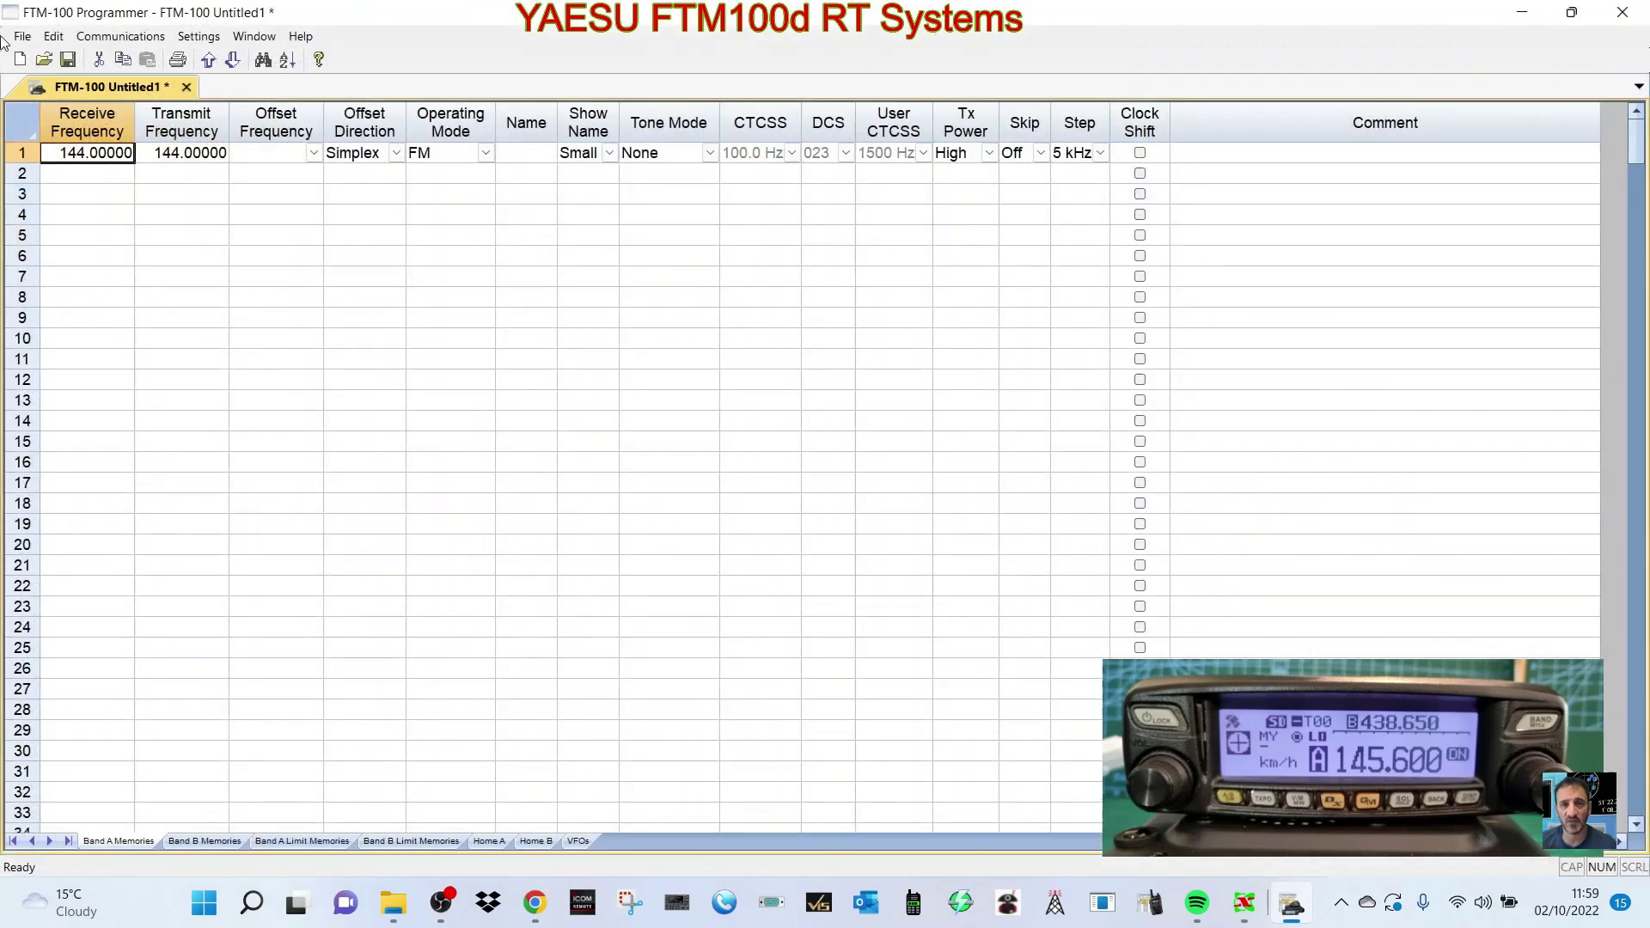
left_click(141, 38)
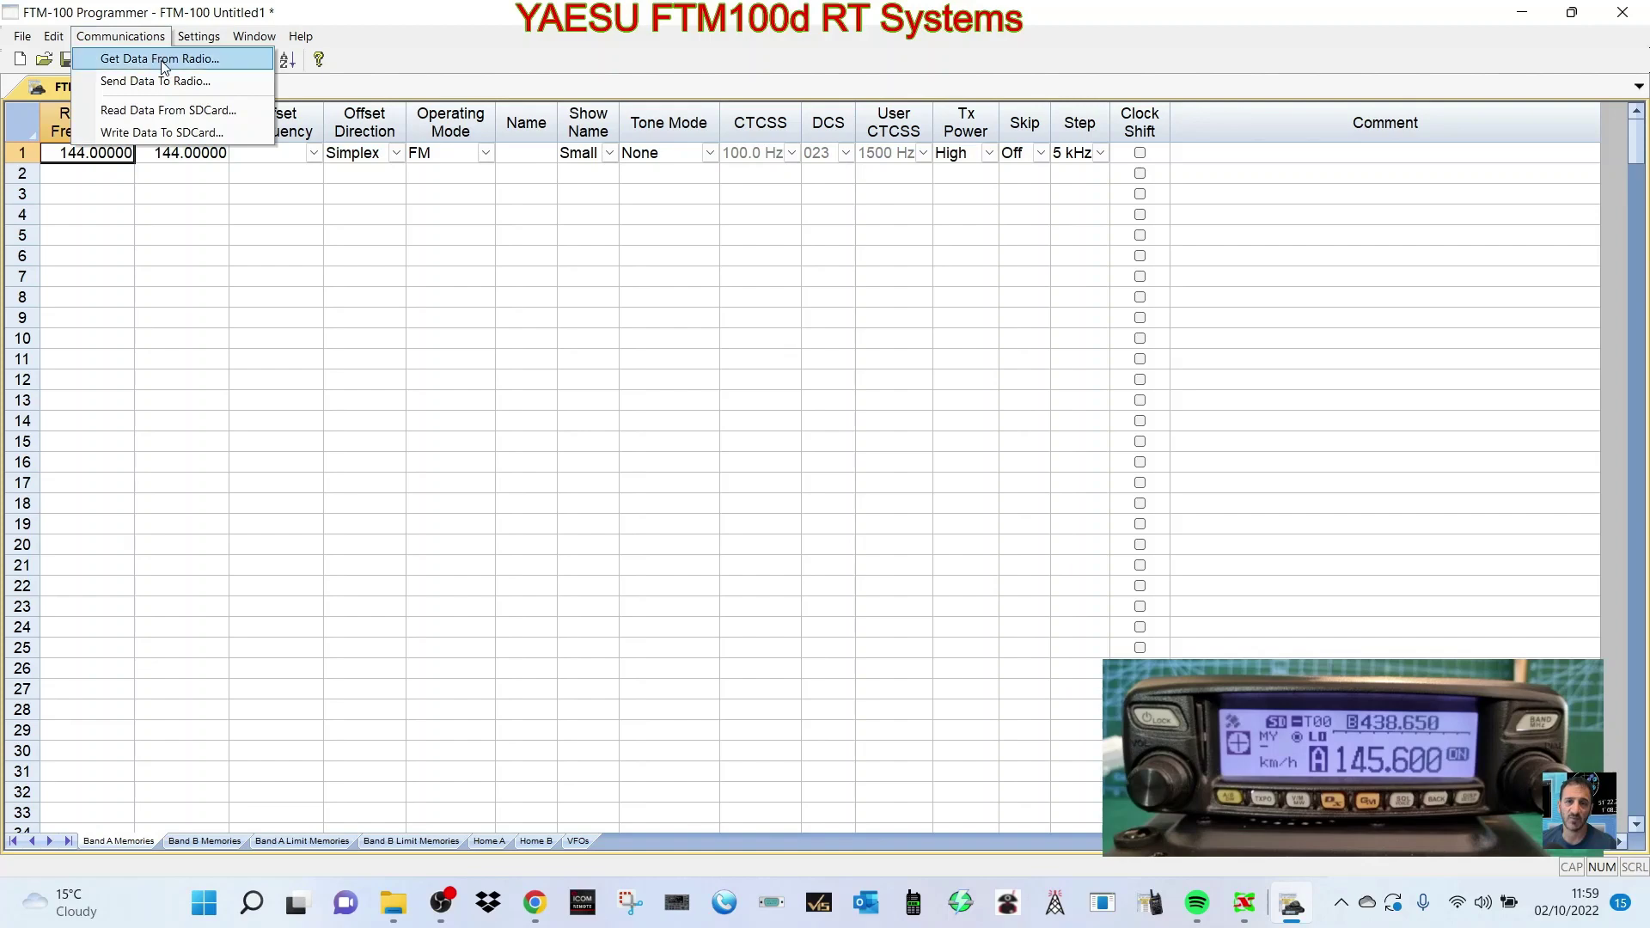
Start Get Data From Radio, move the clone instructions aside, and confirm the radio is ready to send
left_click(159, 58)
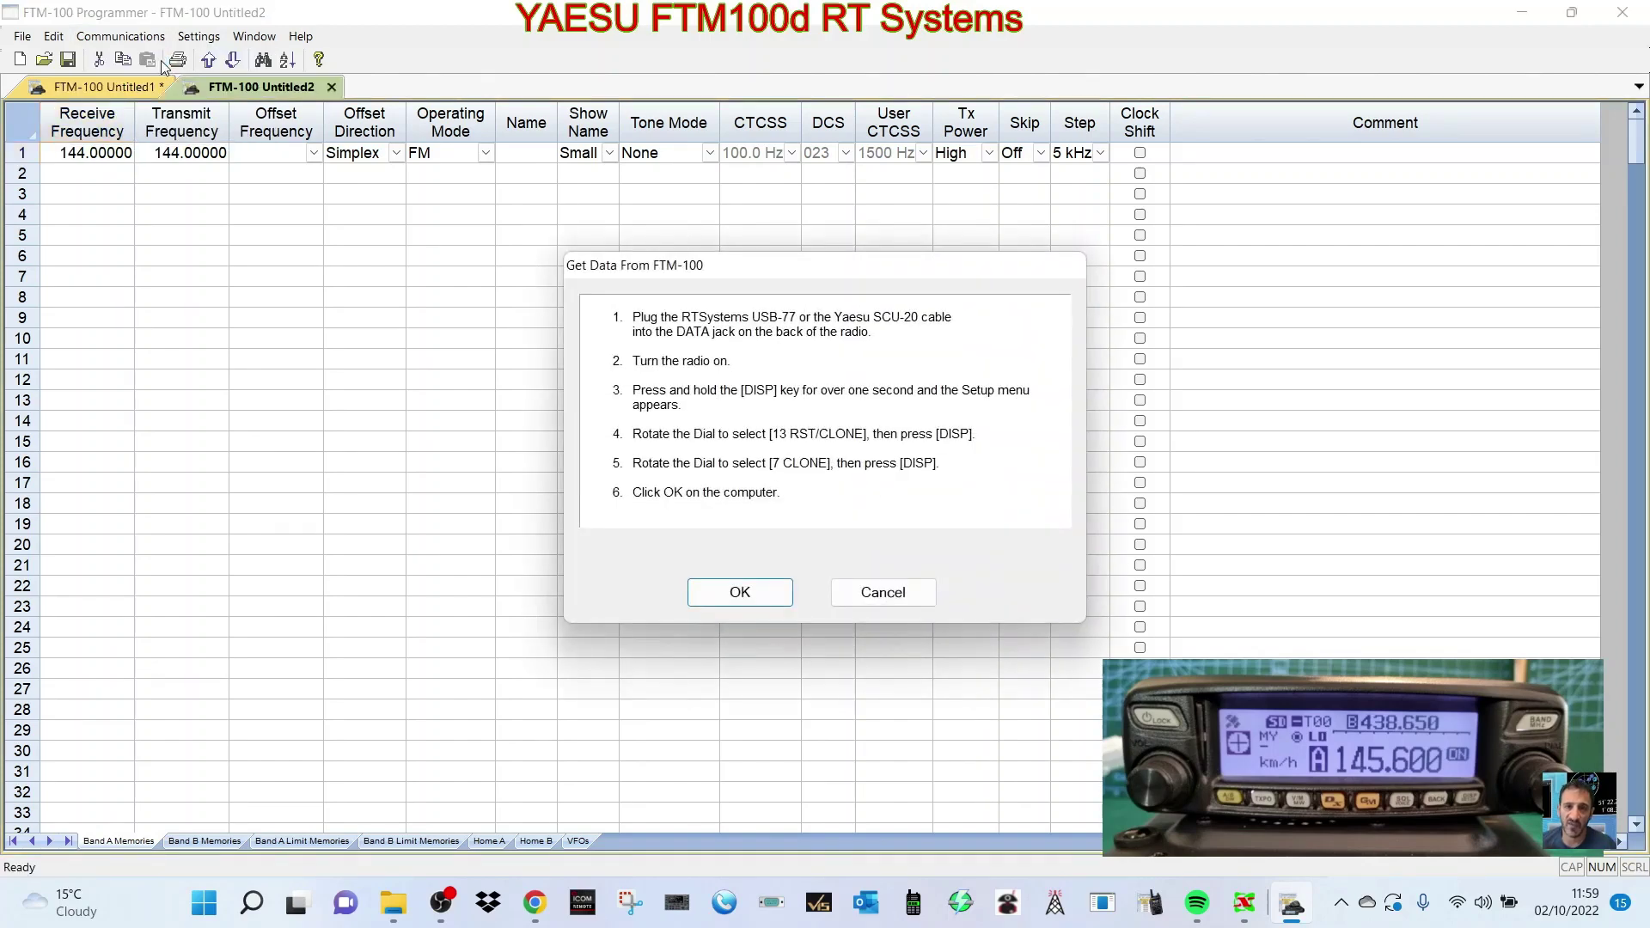
left_click_drag(936, 268, 704, 279)
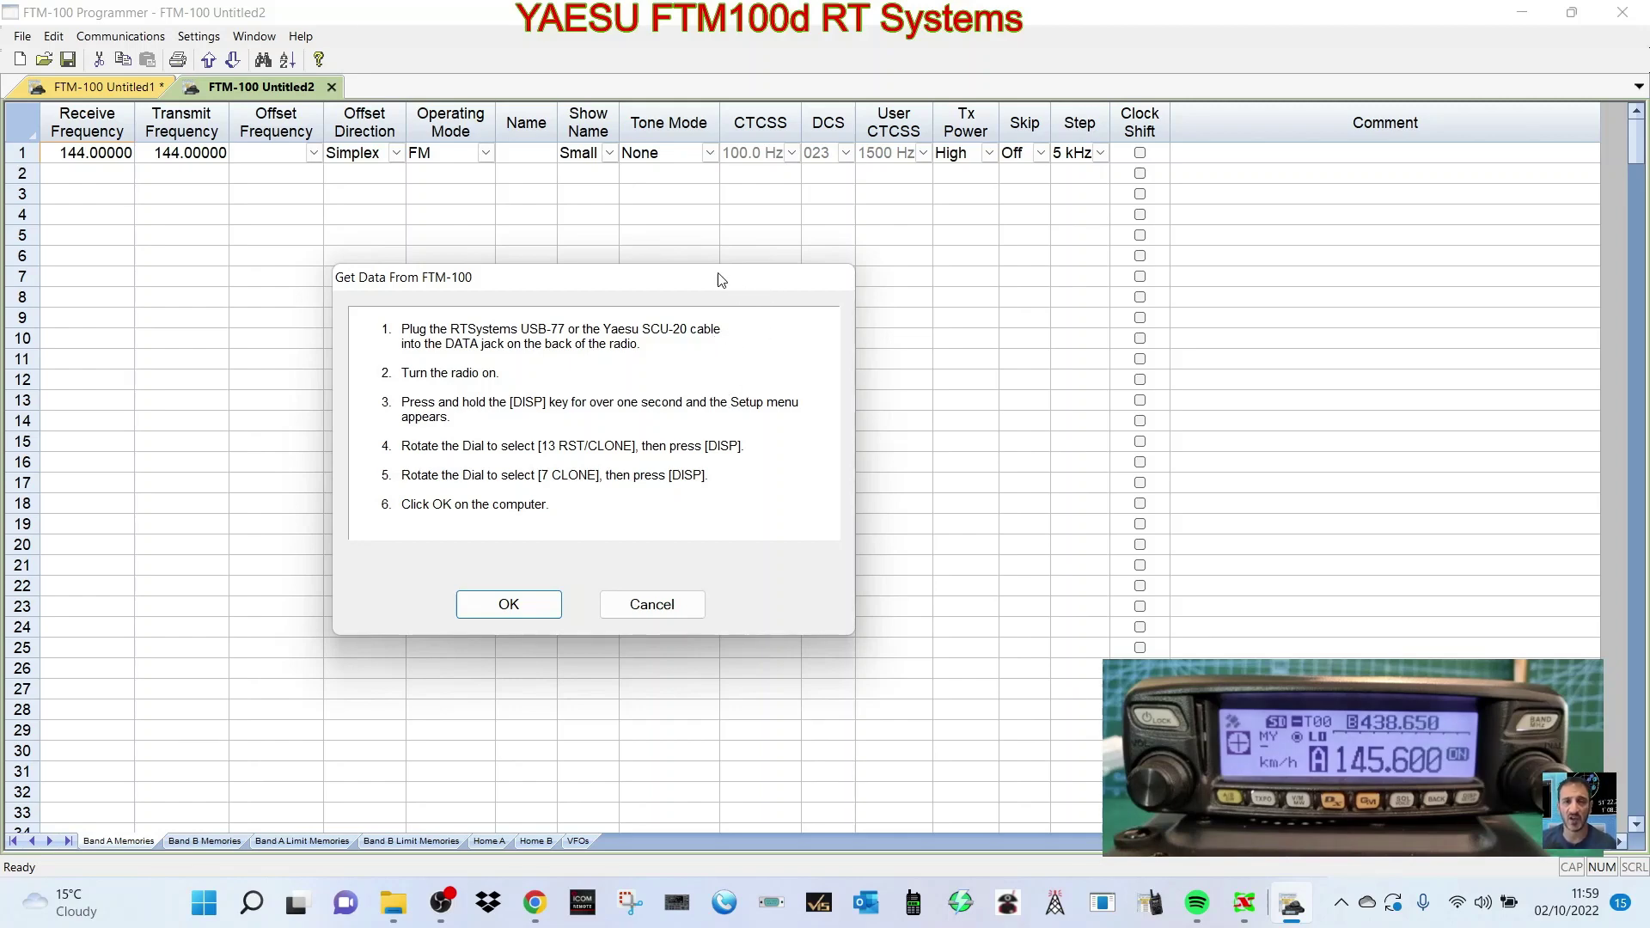
left_click_drag(719, 275, 664, 289)
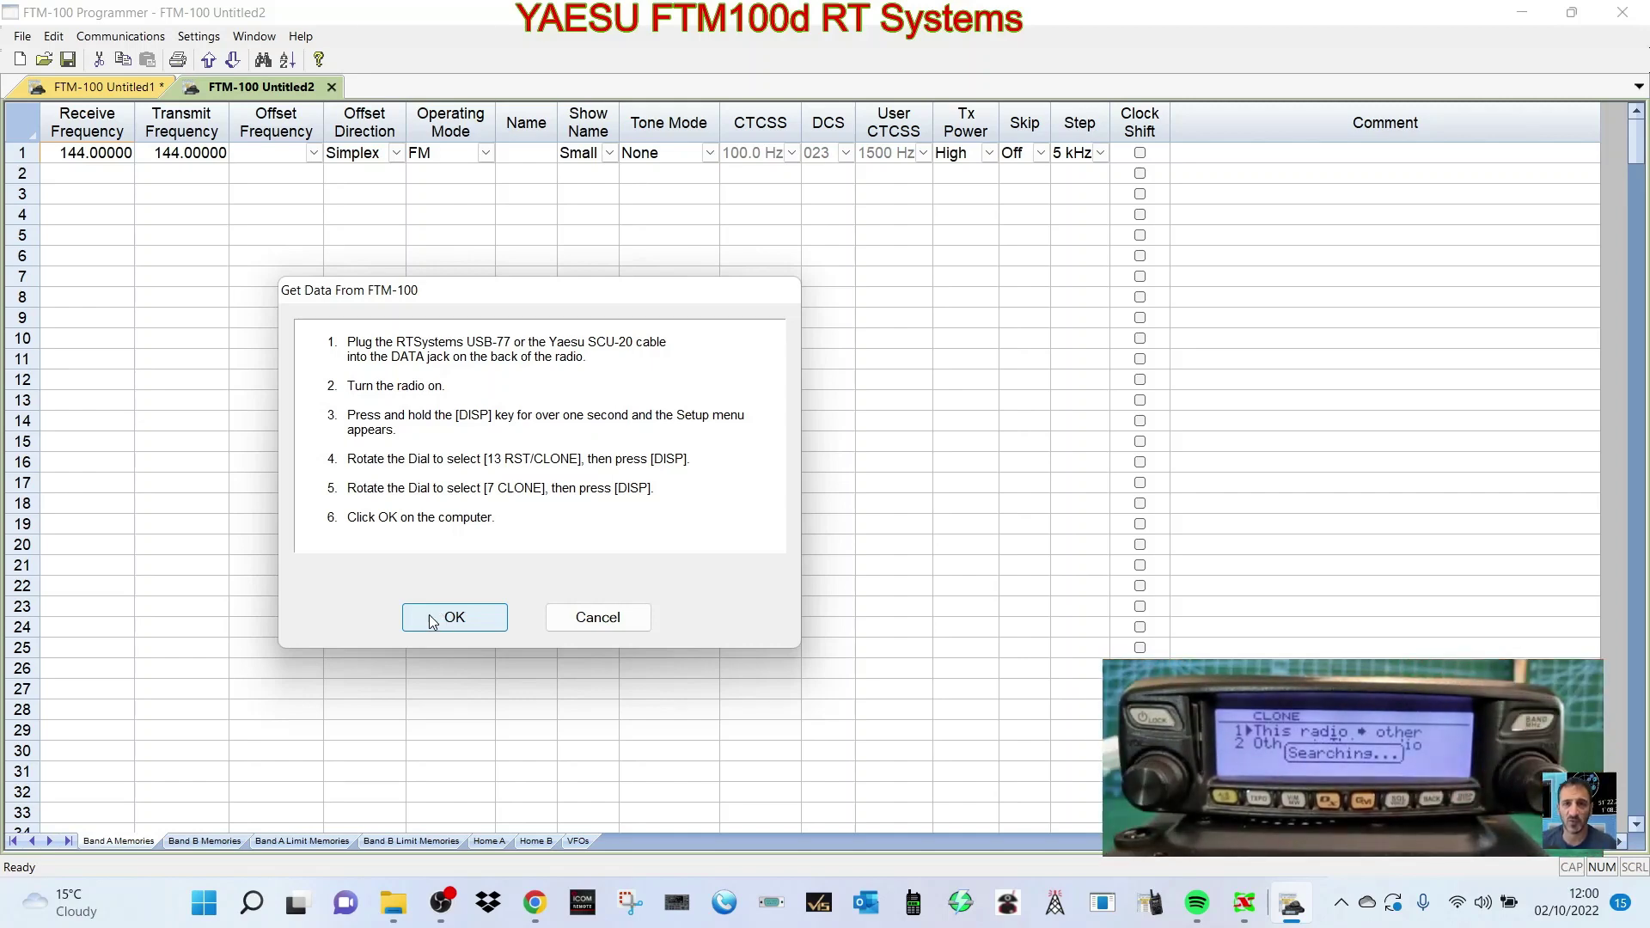
left_click(455, 619)
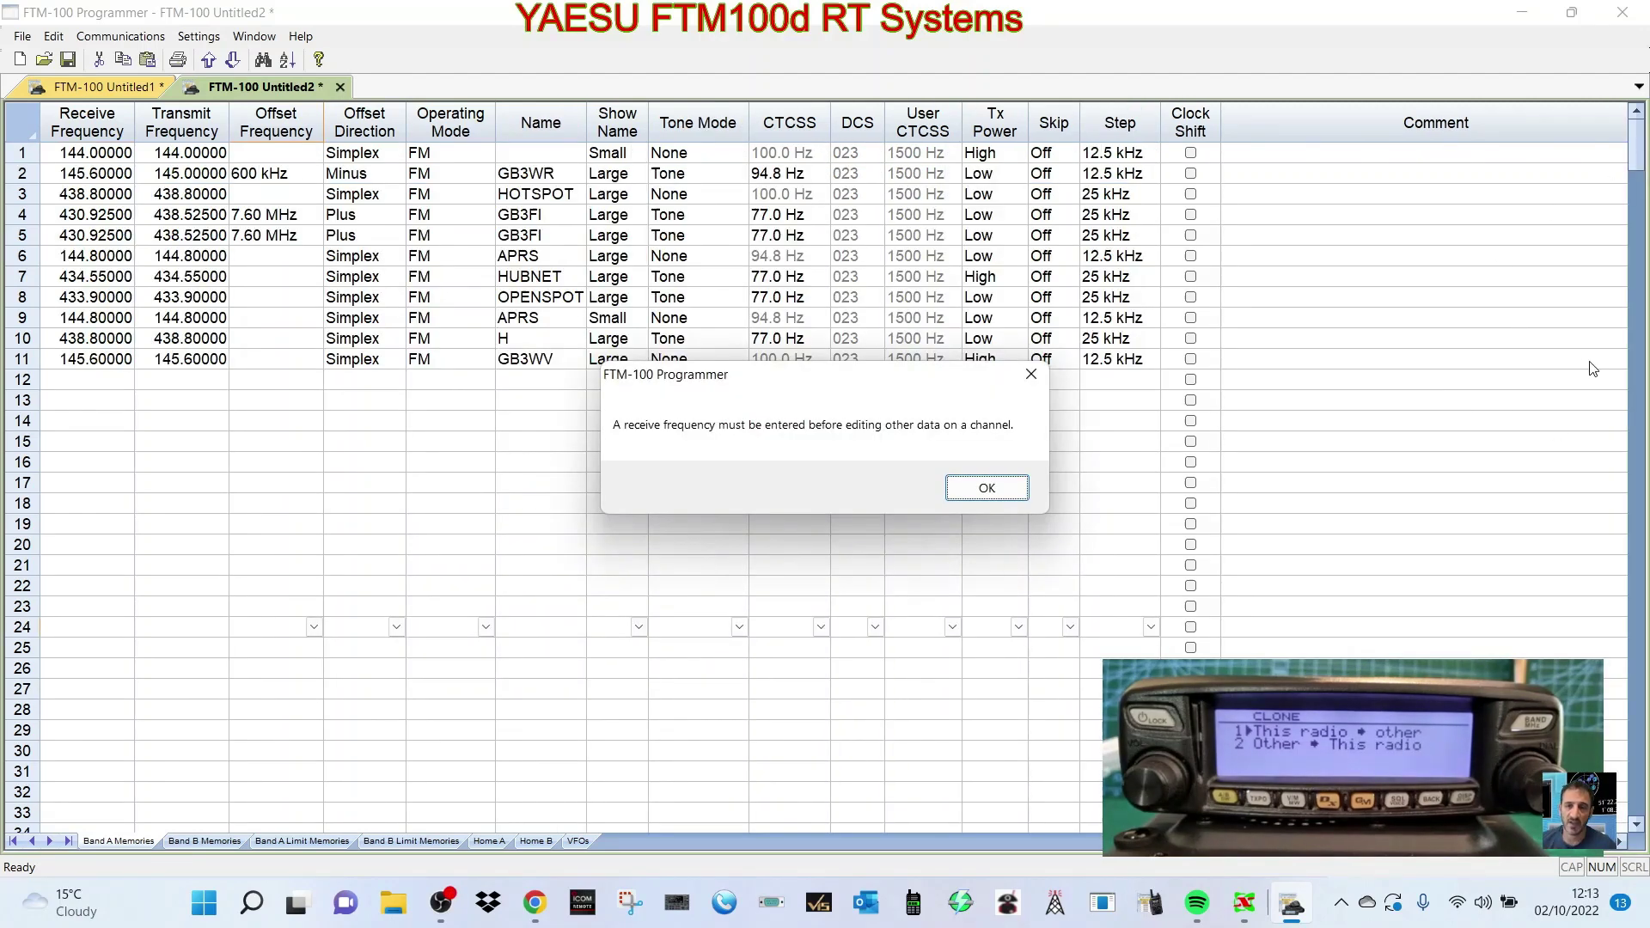
Dismiss the missing receive frequency warning and glance at the Band B and Band A Limit Memories sheets
left_click(1005, 489)
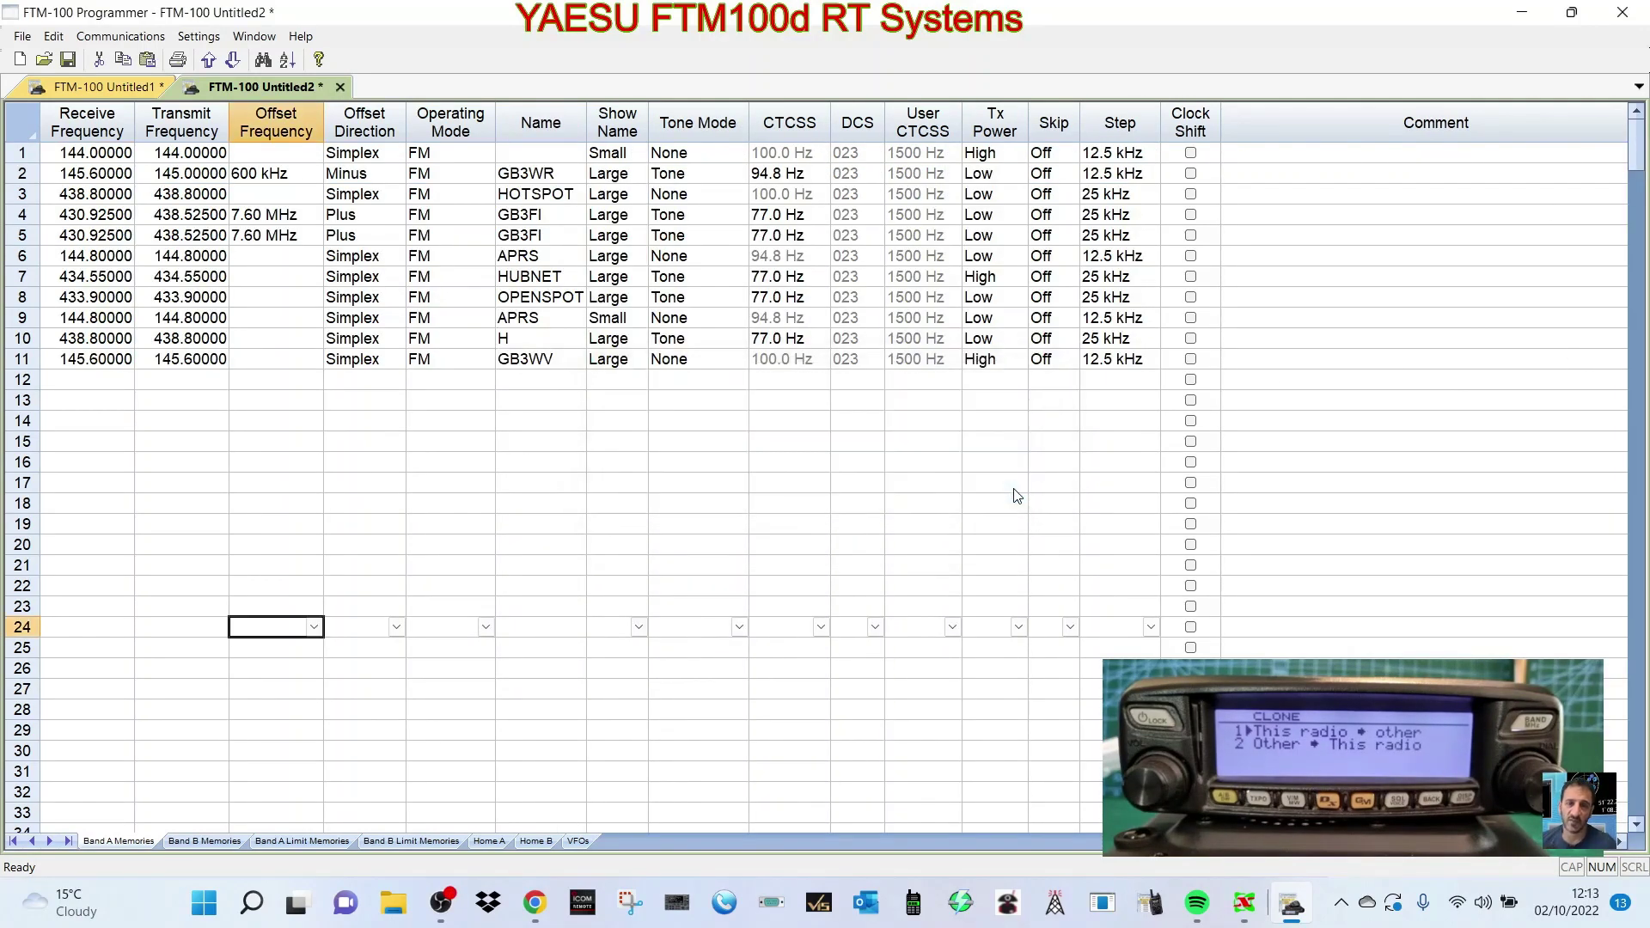
left_click(753, 546)
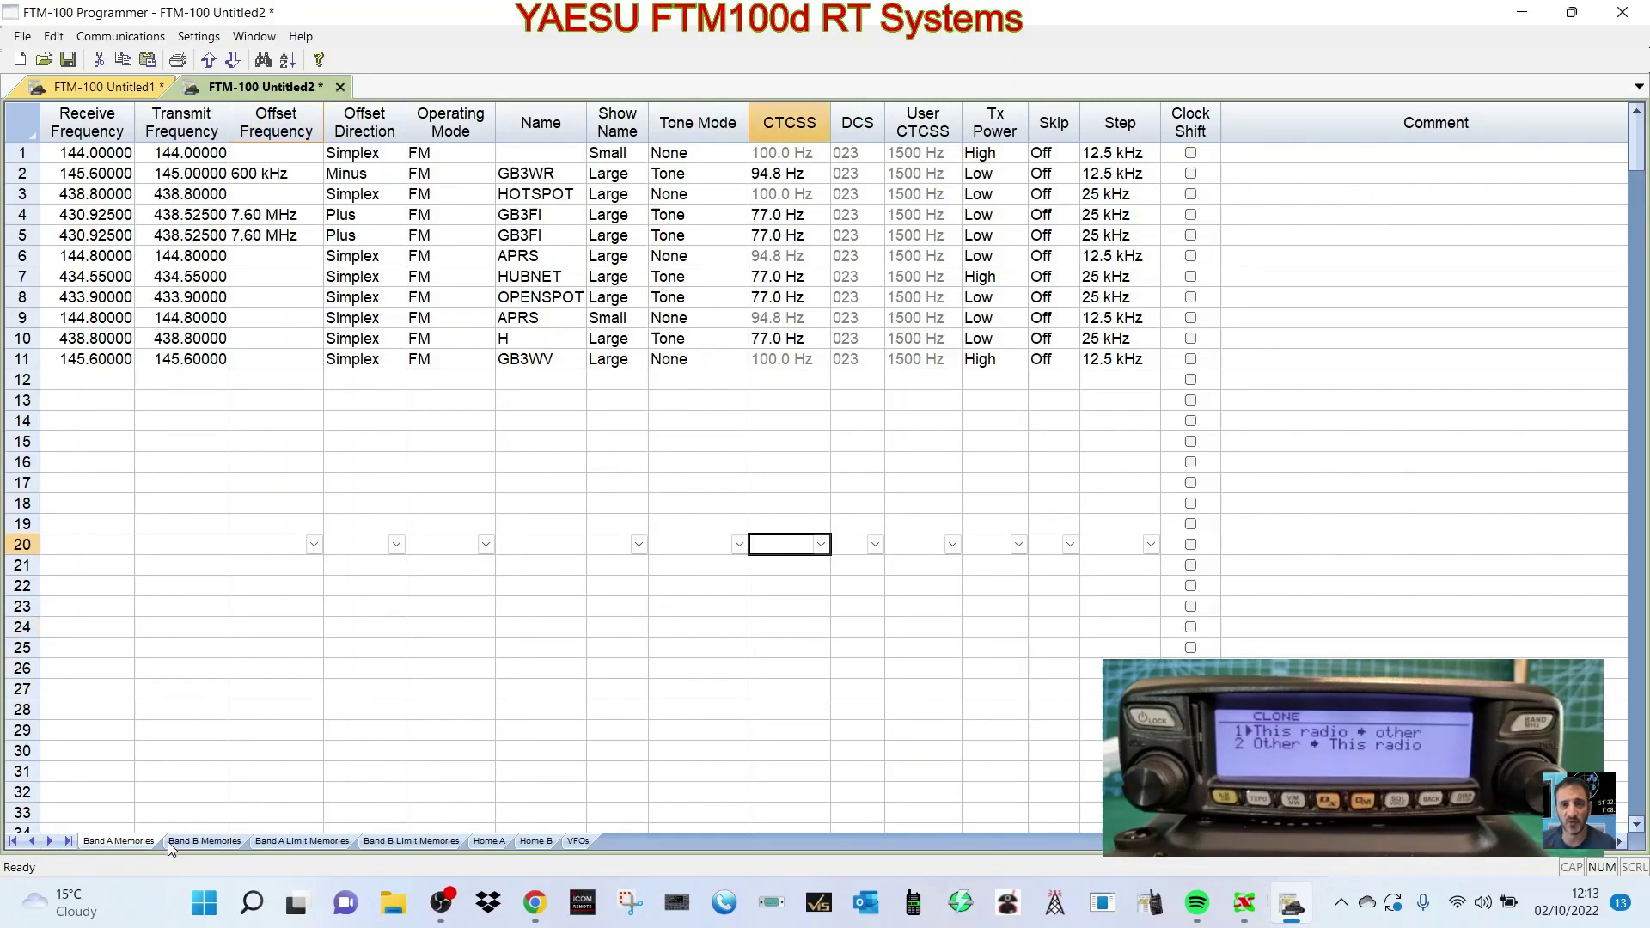
left_click(200, 844)
left_click(266, 842)
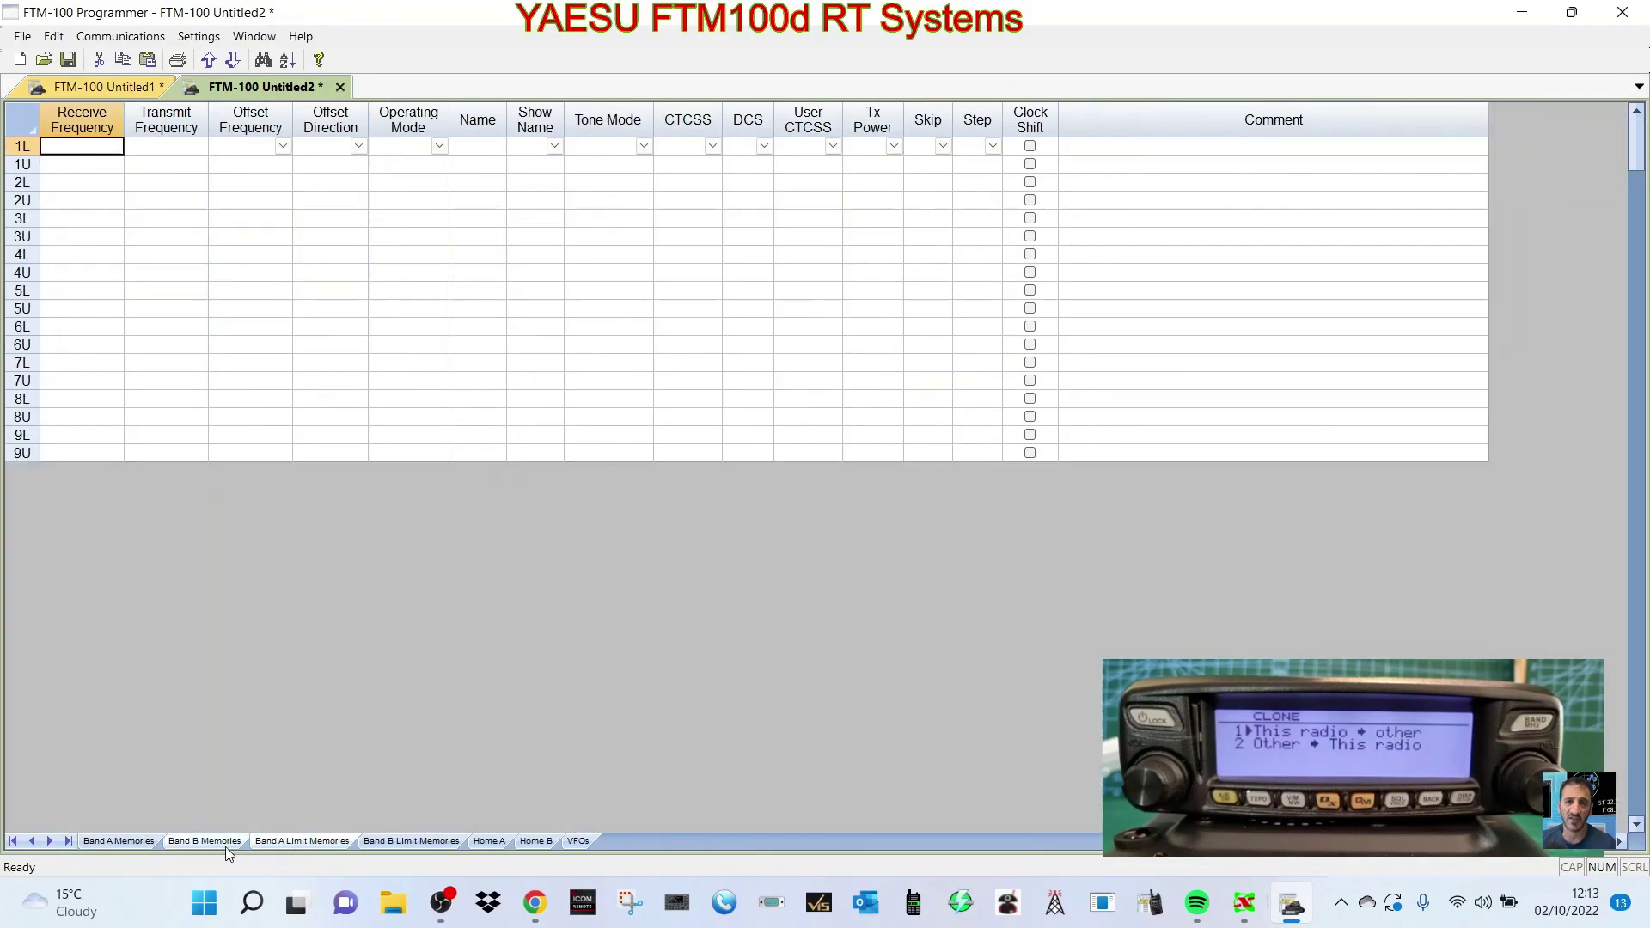
left_click(135, 845)
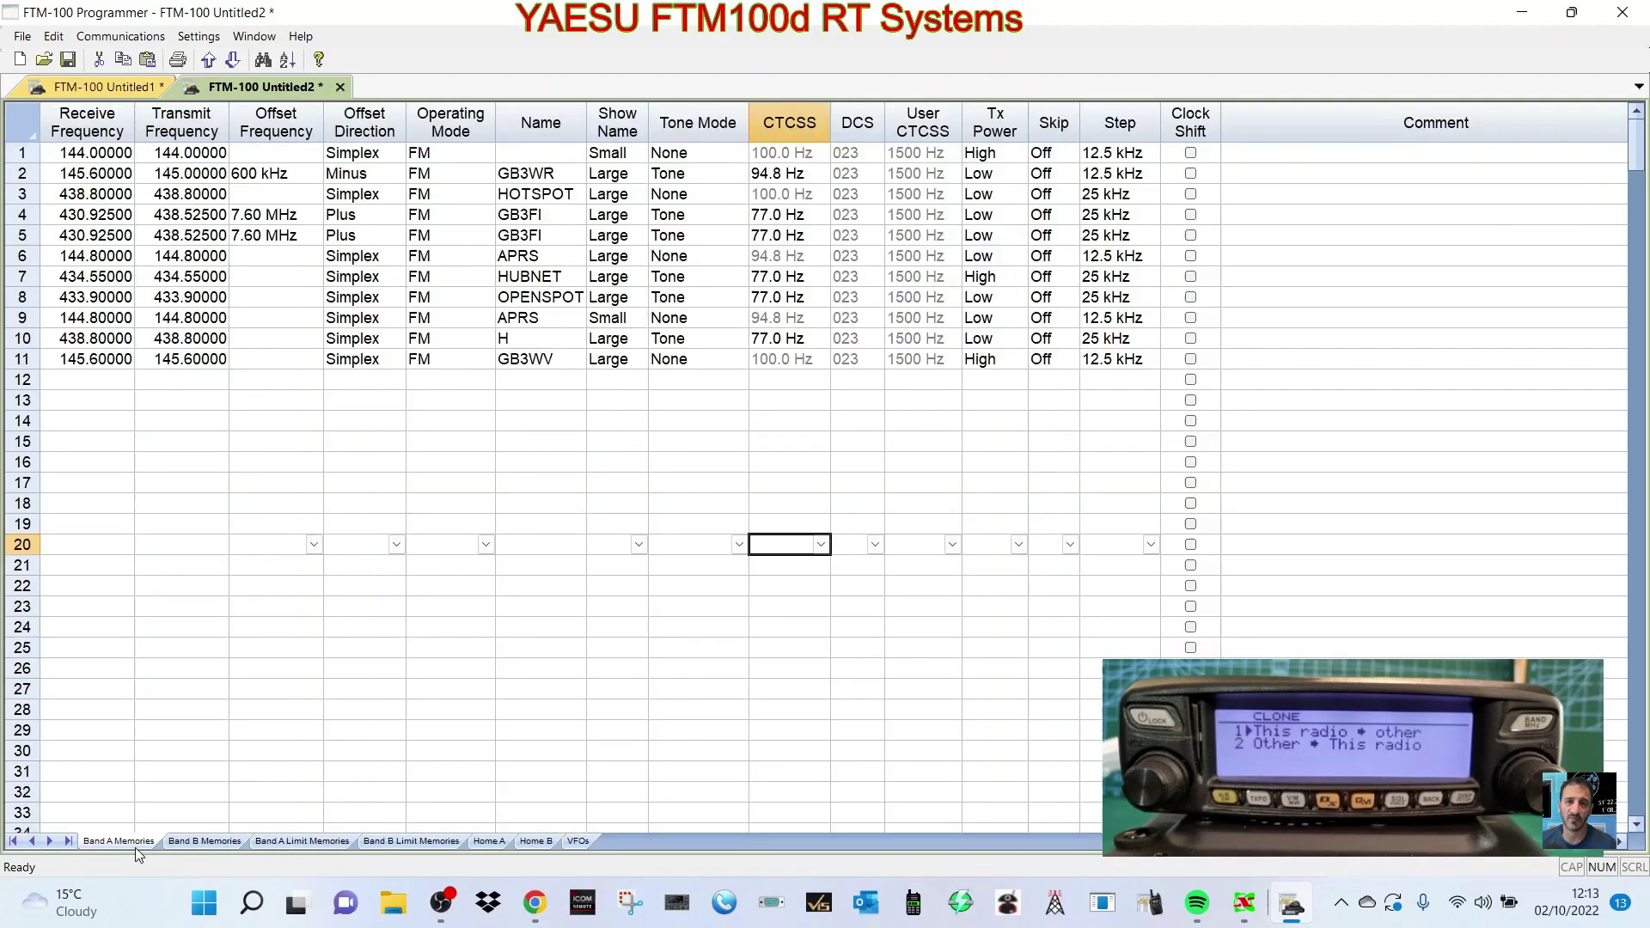
Step through the Band B, both Limit Memories, Home A and Home B sheets to reach VFOs
left_click(227, 845)
left_click(300, 845)
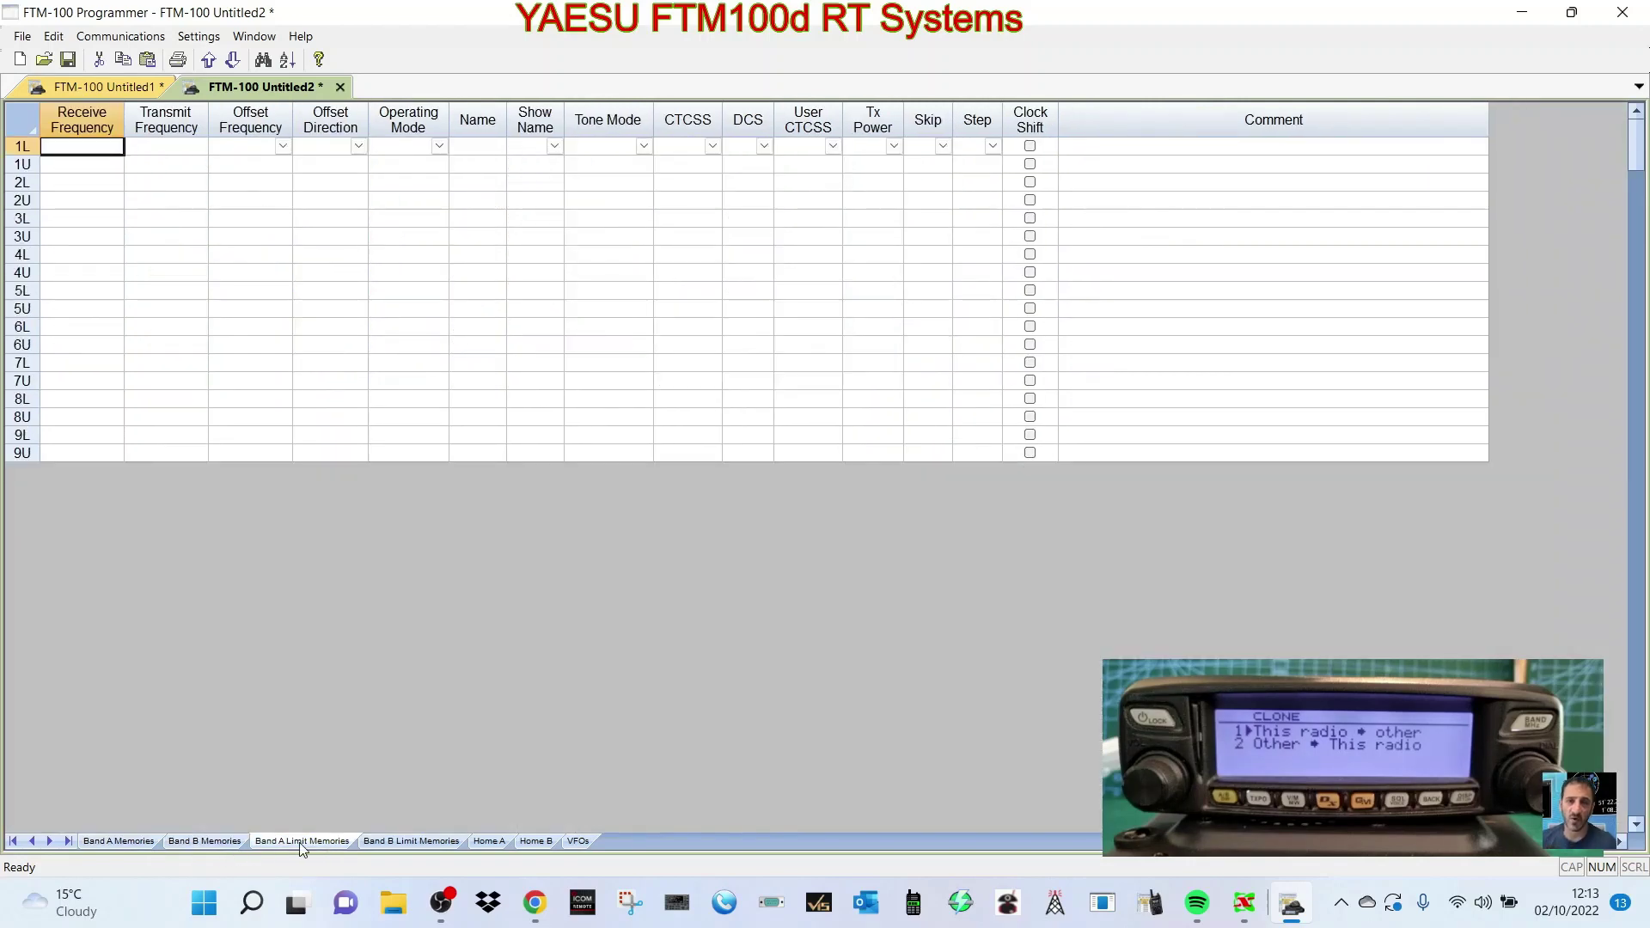
left_click(430, 842)
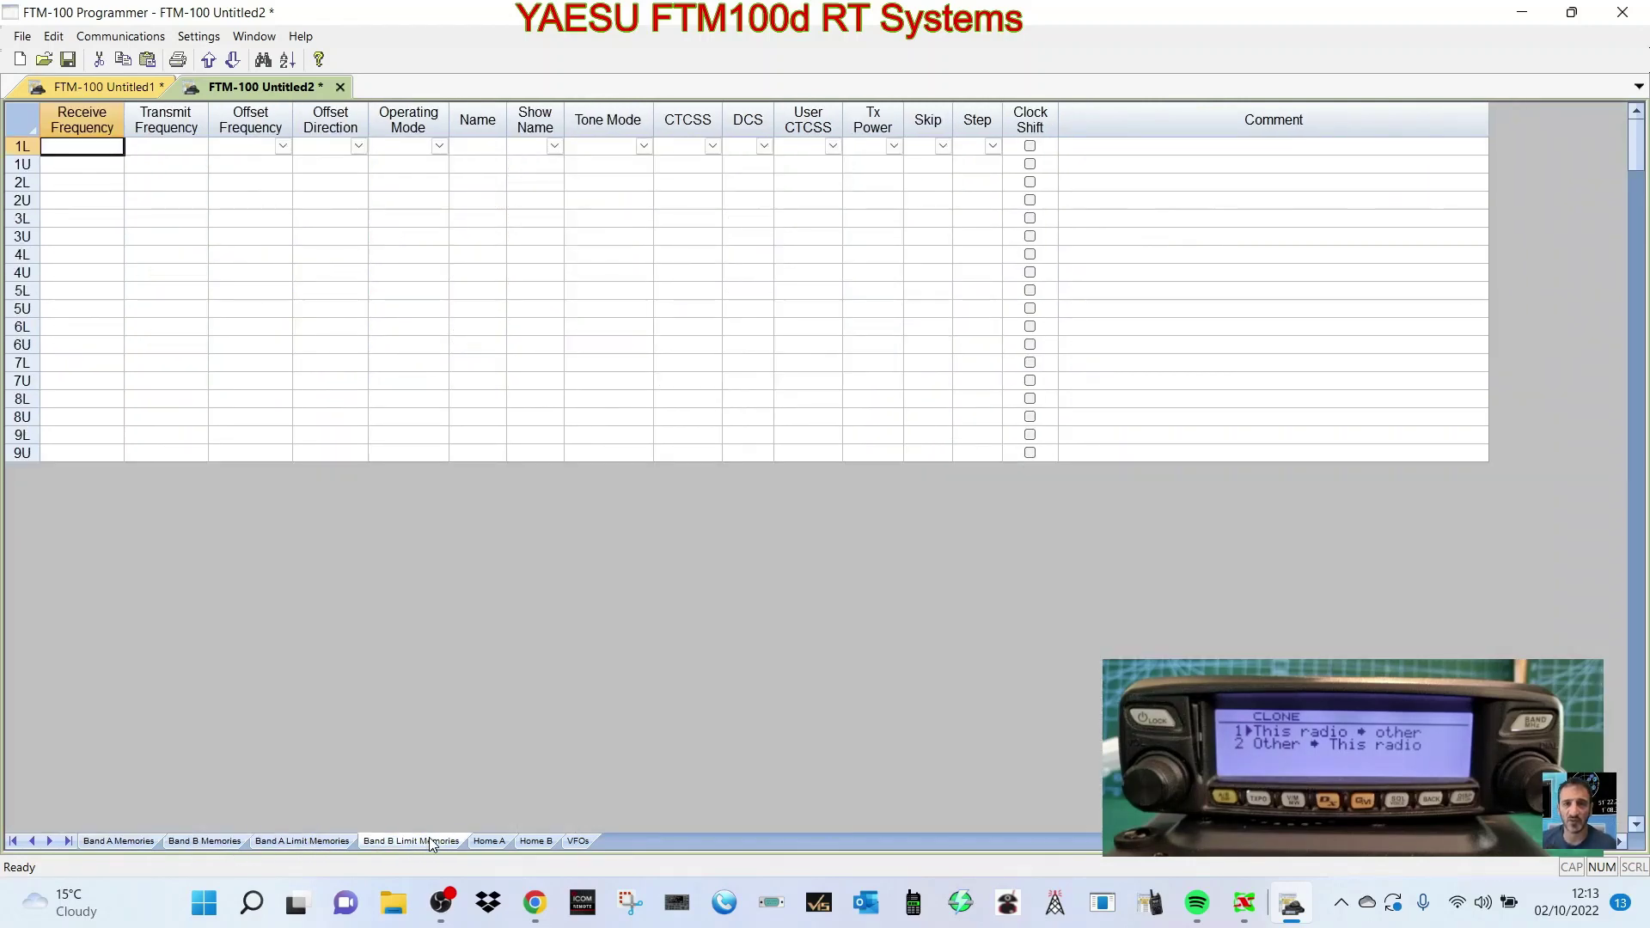
left_click(483, 842)
left_click(535, 842)
left_click(577, 842)
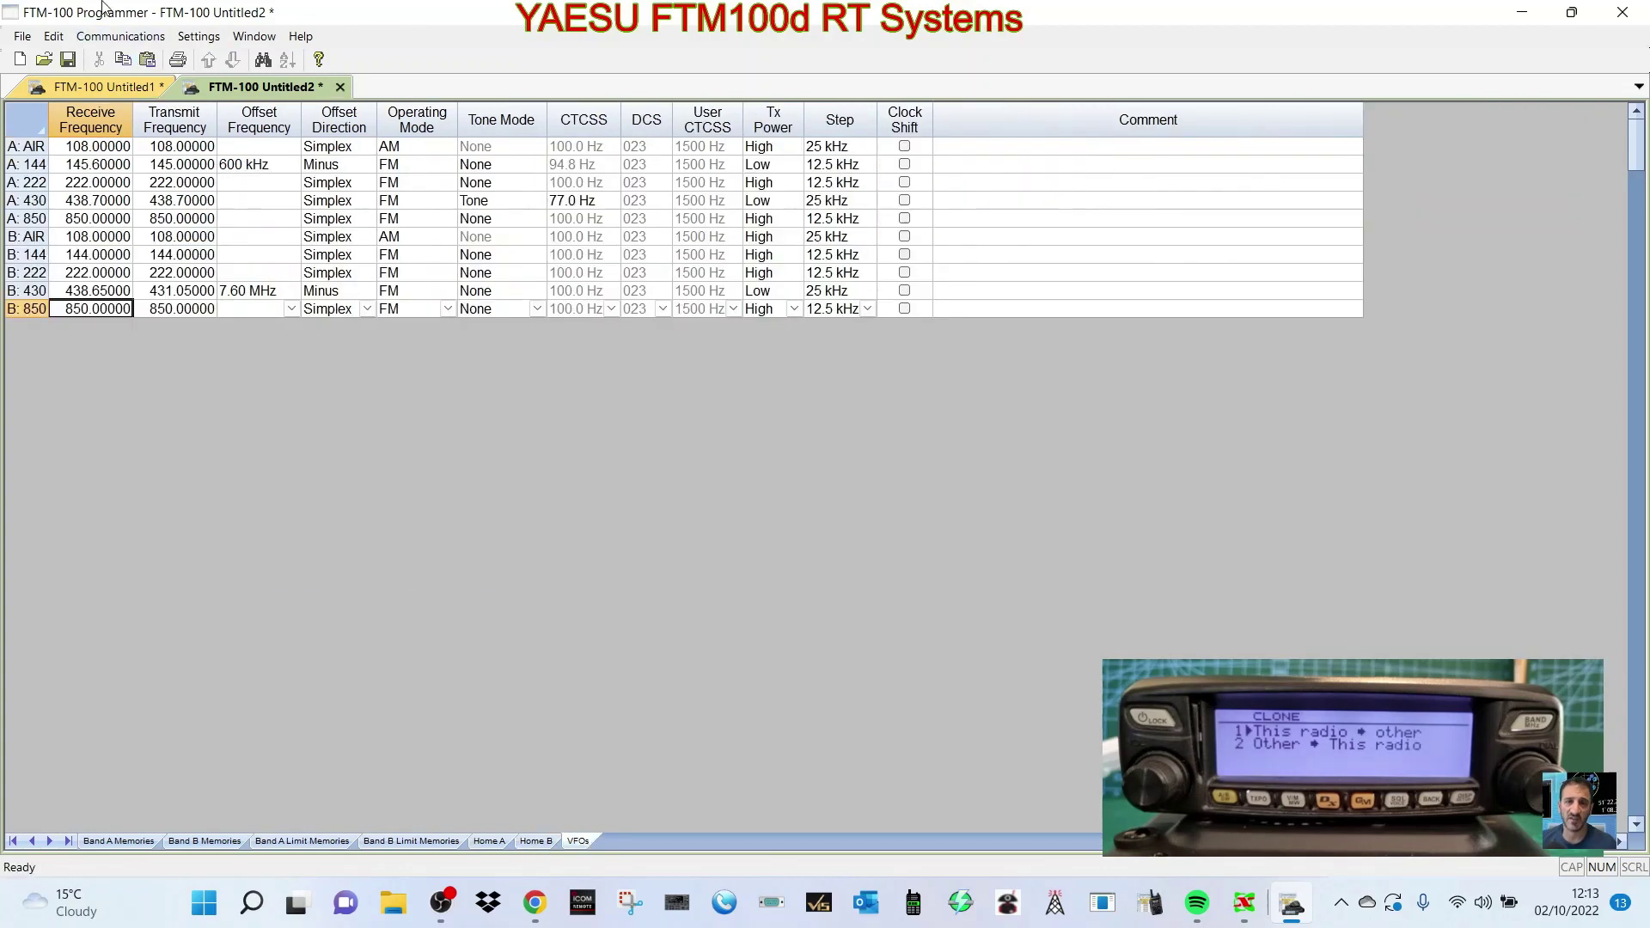
Open the radio Menu Settings and view the Common 2, DTMF/Internet, APRS, APRS Beacon and Group Monitor tabs
left_click(206, 47)
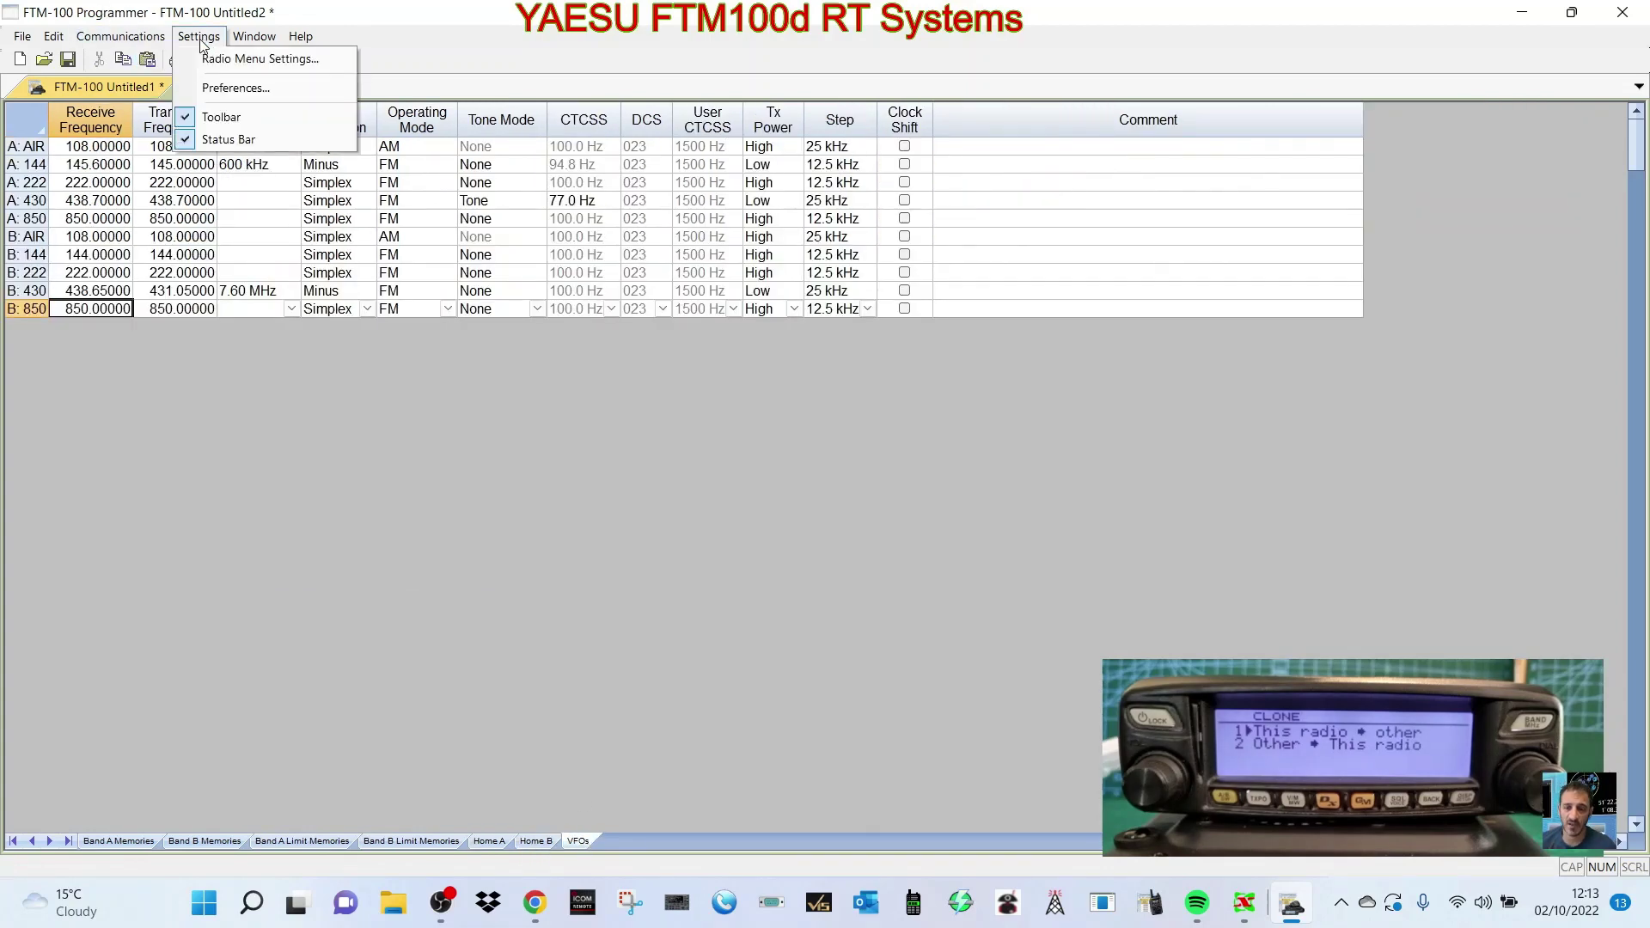
left_click(226, 57)
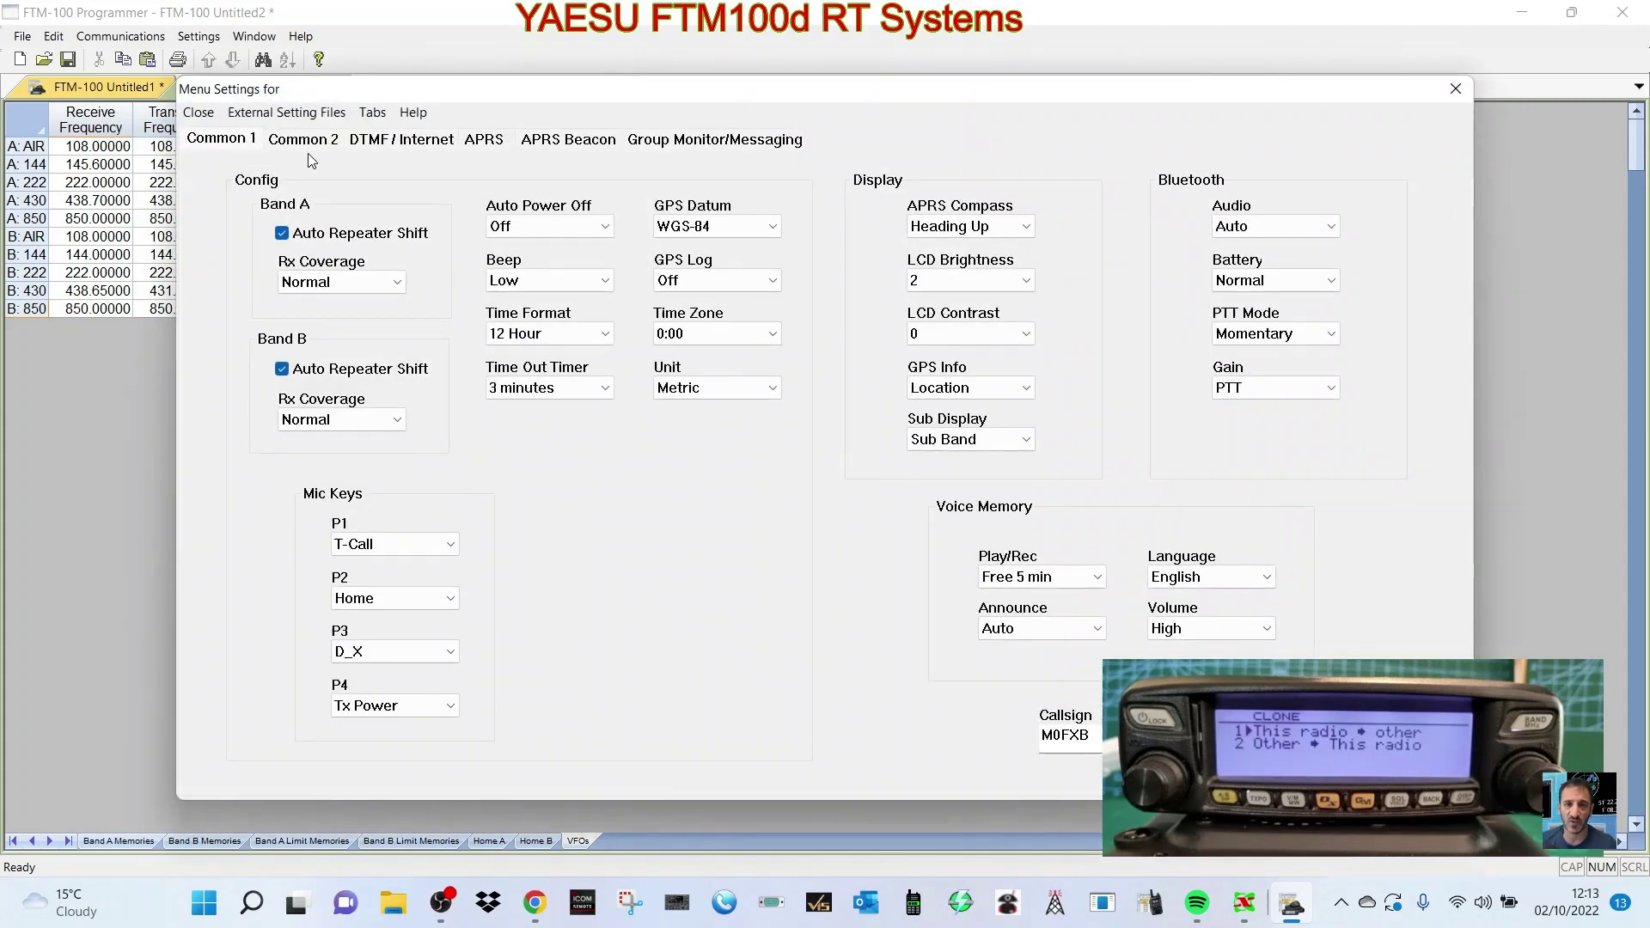
left_click(297, 145)
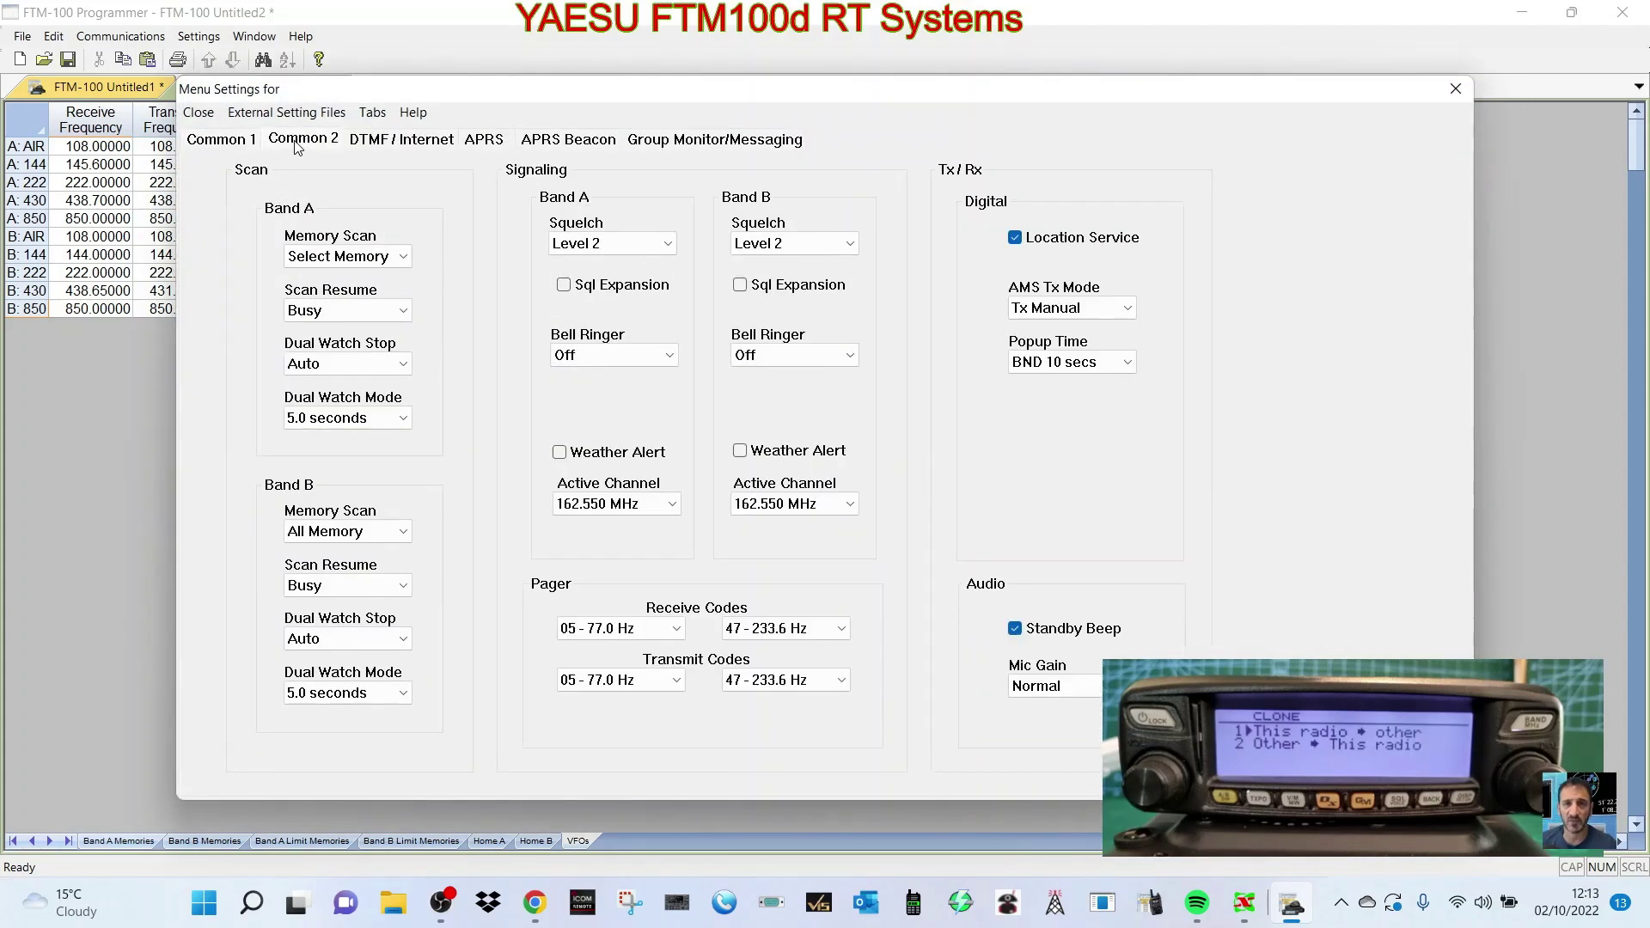
left_click(378, 146)
left_click(502, 150)
left_click(578, 151)
left_click(696, 150)
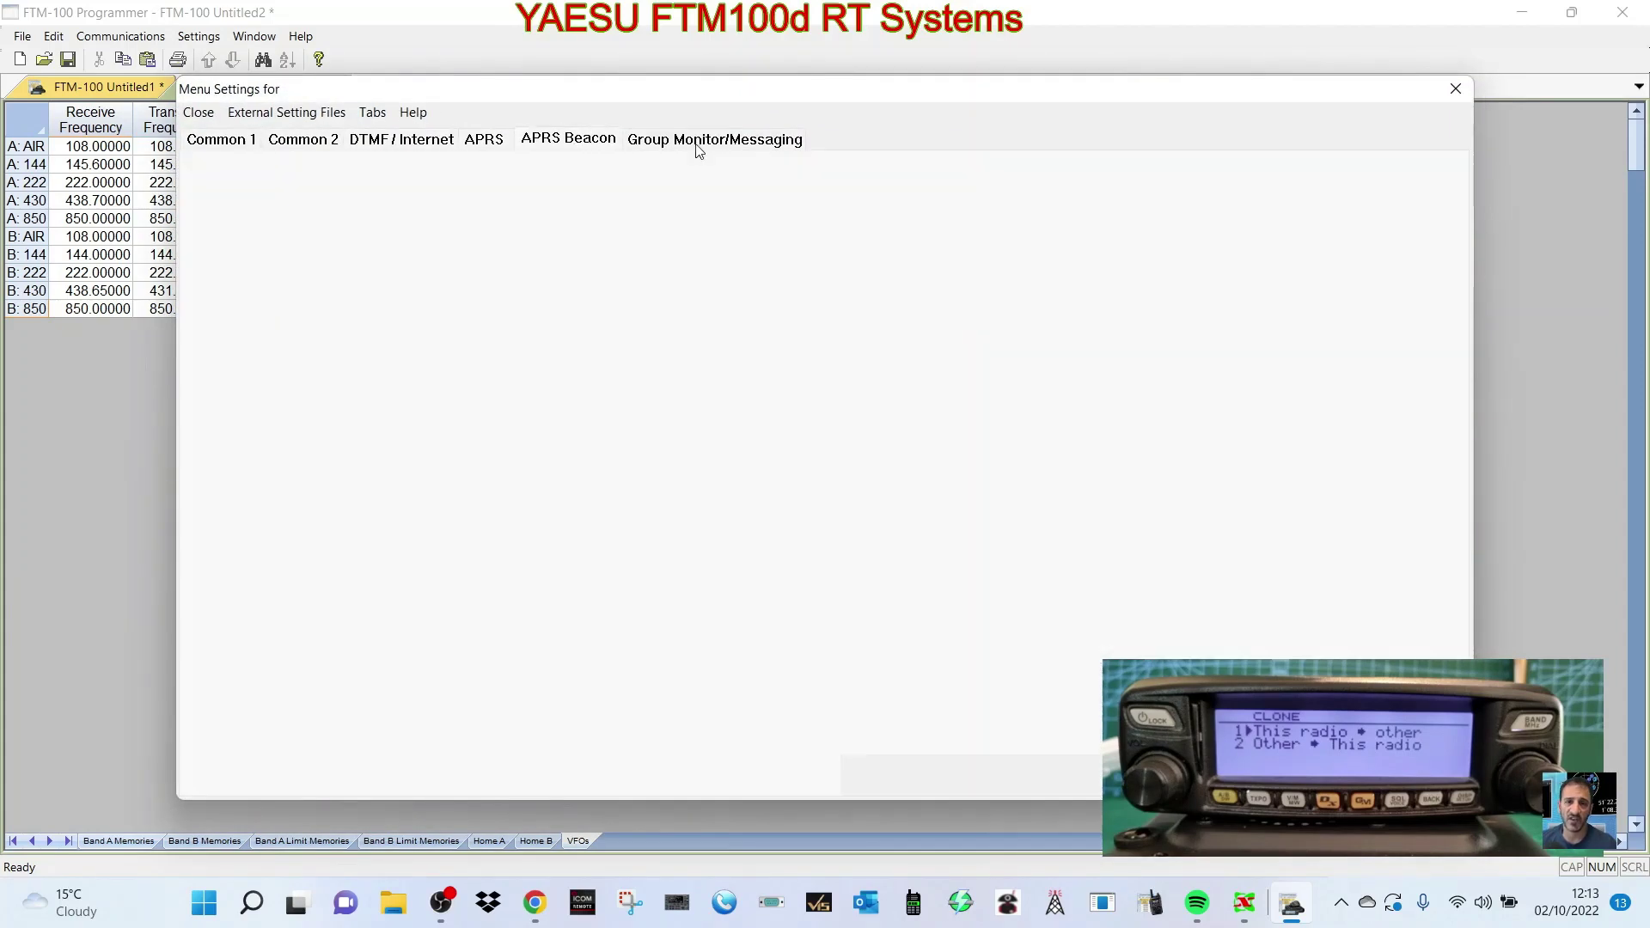
Page through the Menu Settings tabs a second time, then close the dialog
left_click(221, 147)
left_click(349, 146)
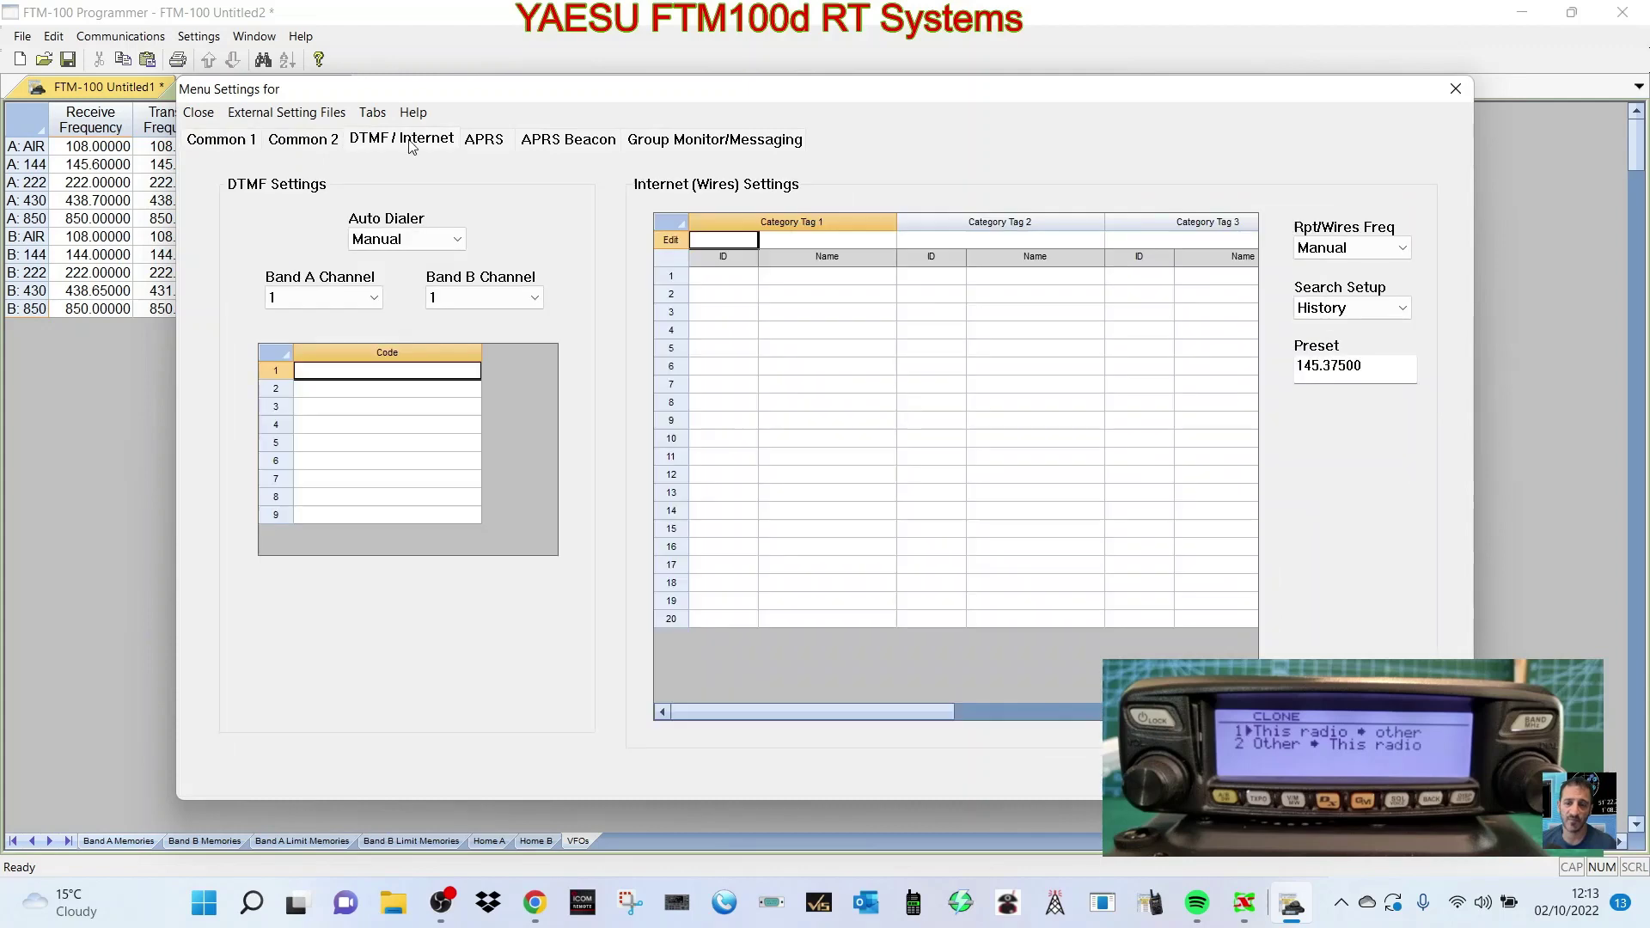
left_click(484, 142)
left_click(568, 142)
left_click(692, 143)
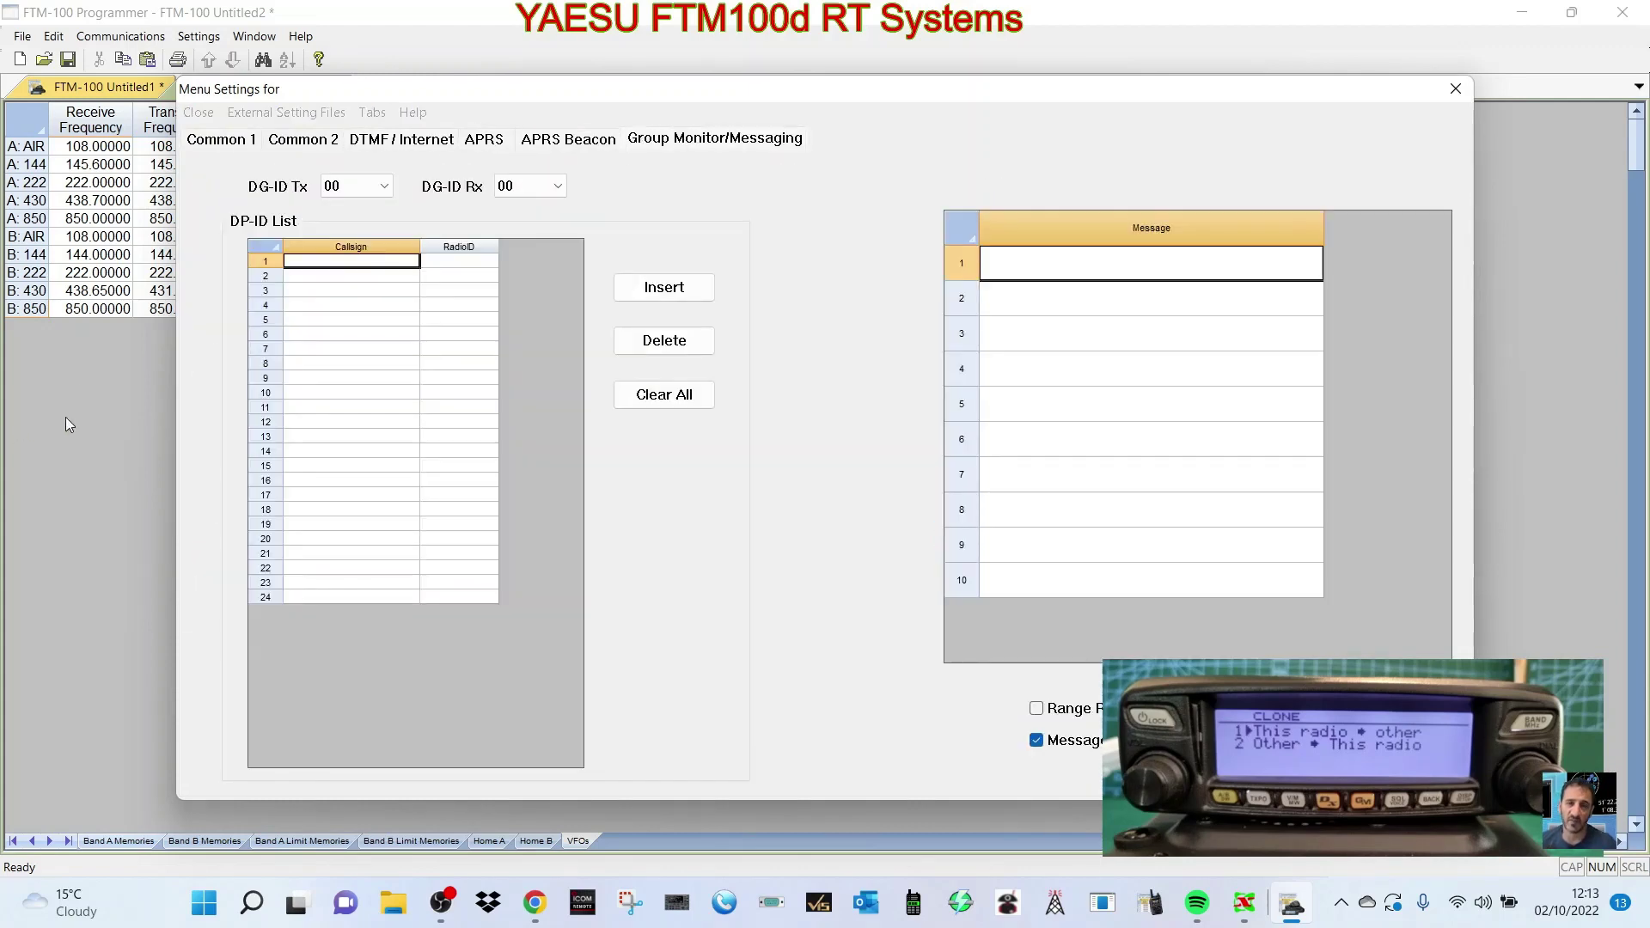
left_click(1455, 89)
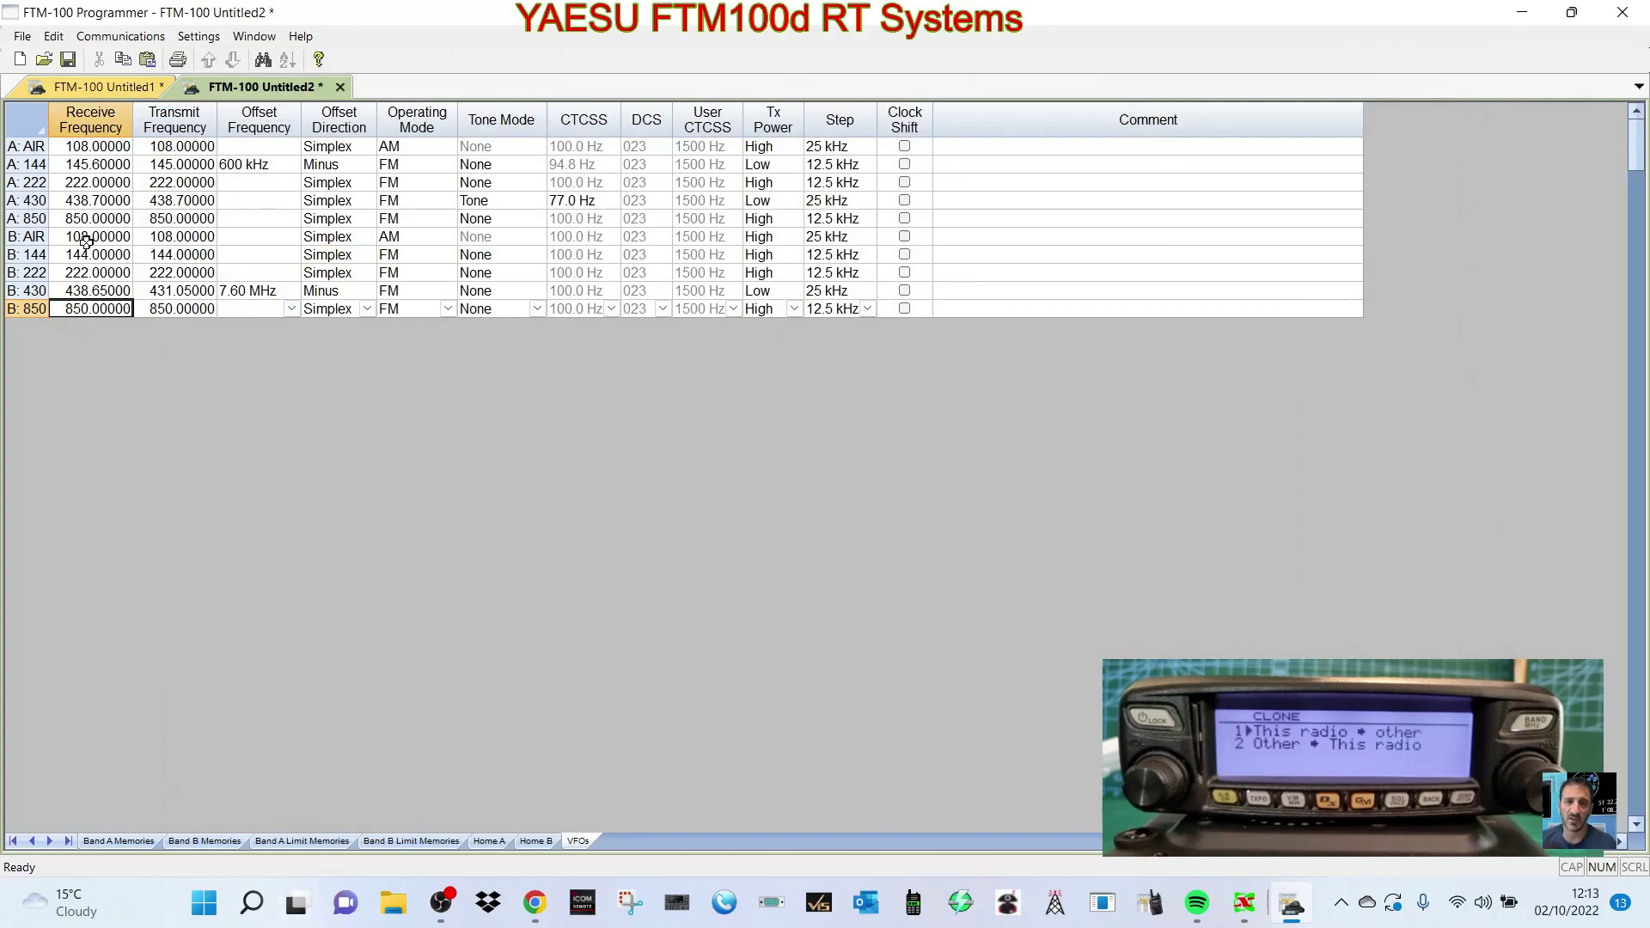
Select Band A memory channels 1 through 11 and copy them
left_click(108, 844)
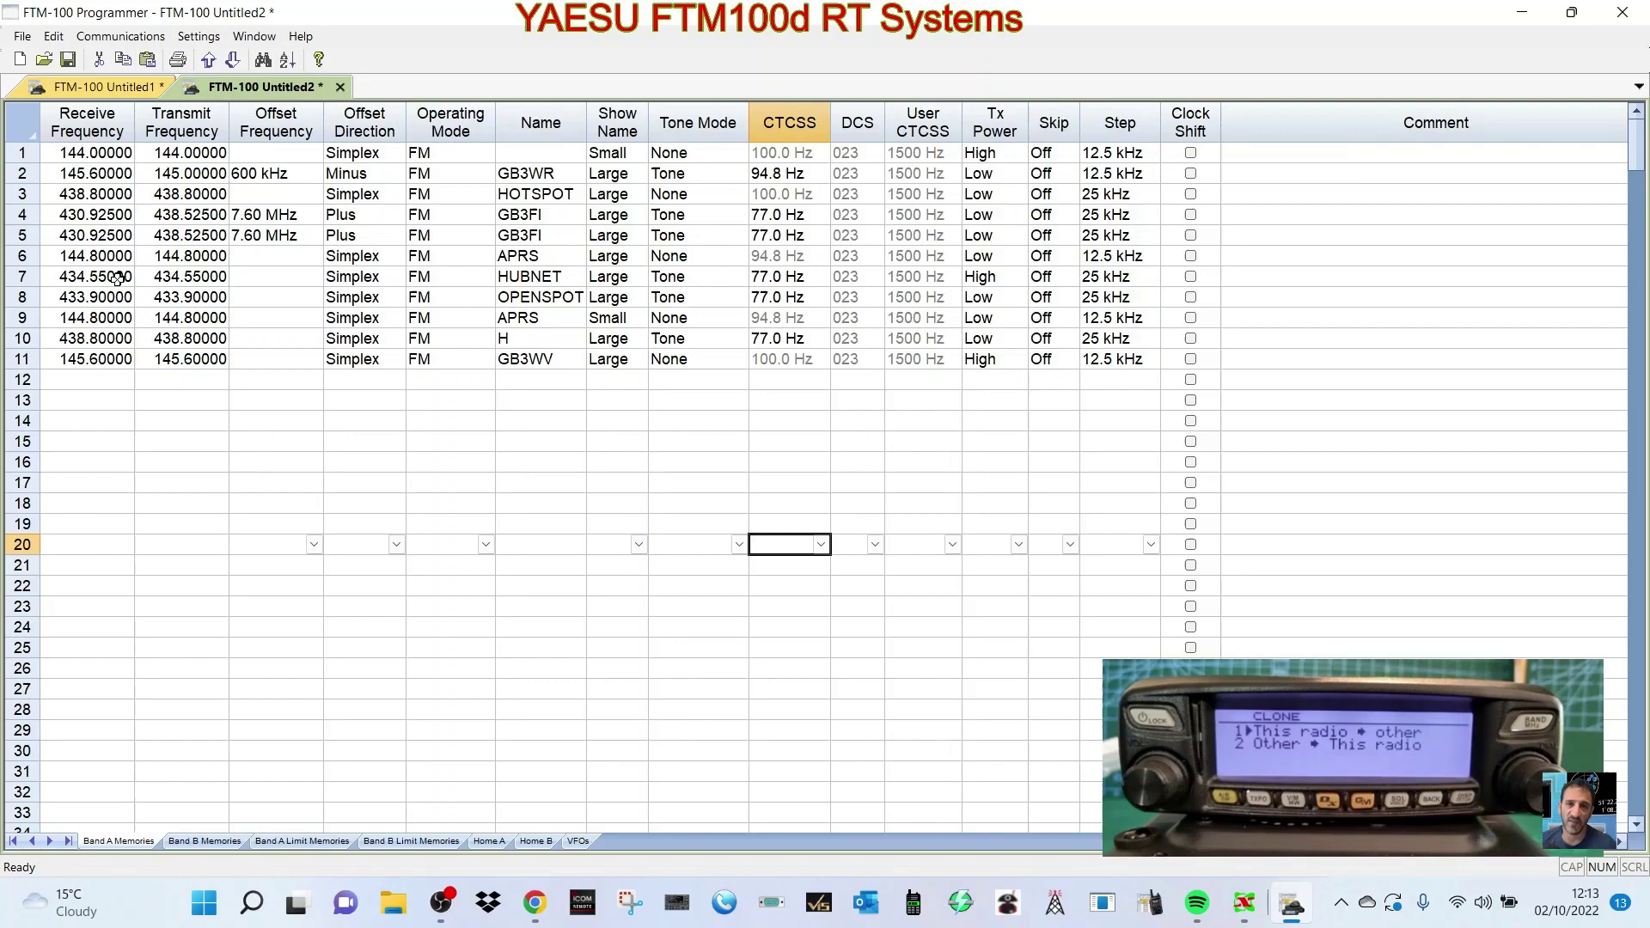
left_click(194, 844)
left_click(129, 844)
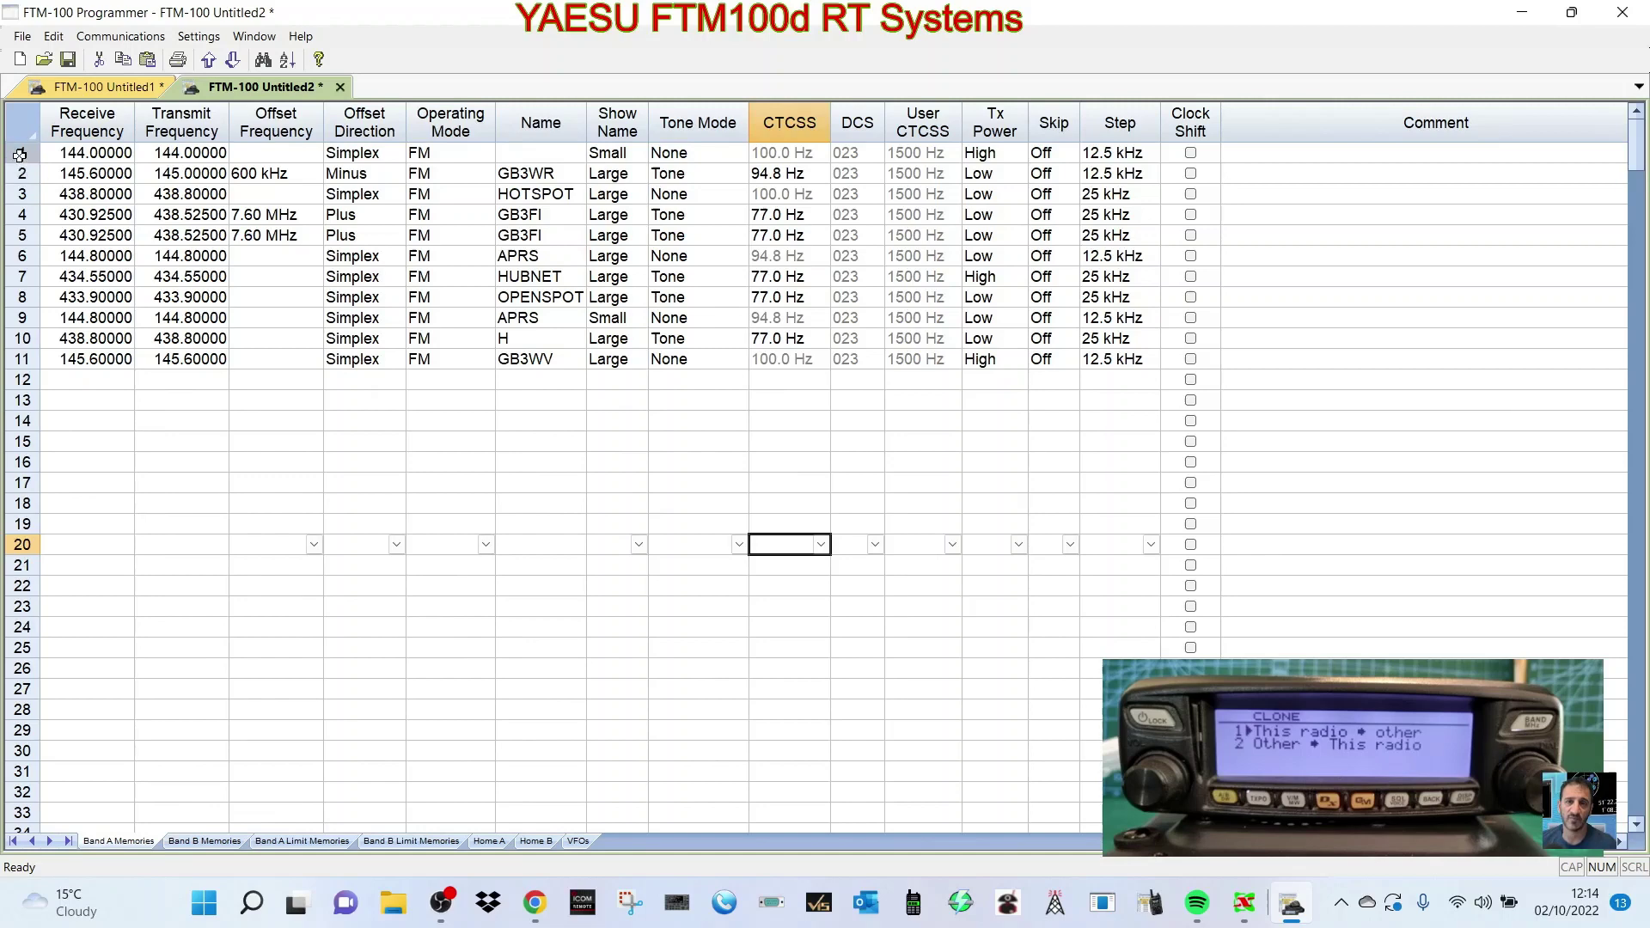
left_click_drag(19, 155, 59, 363)
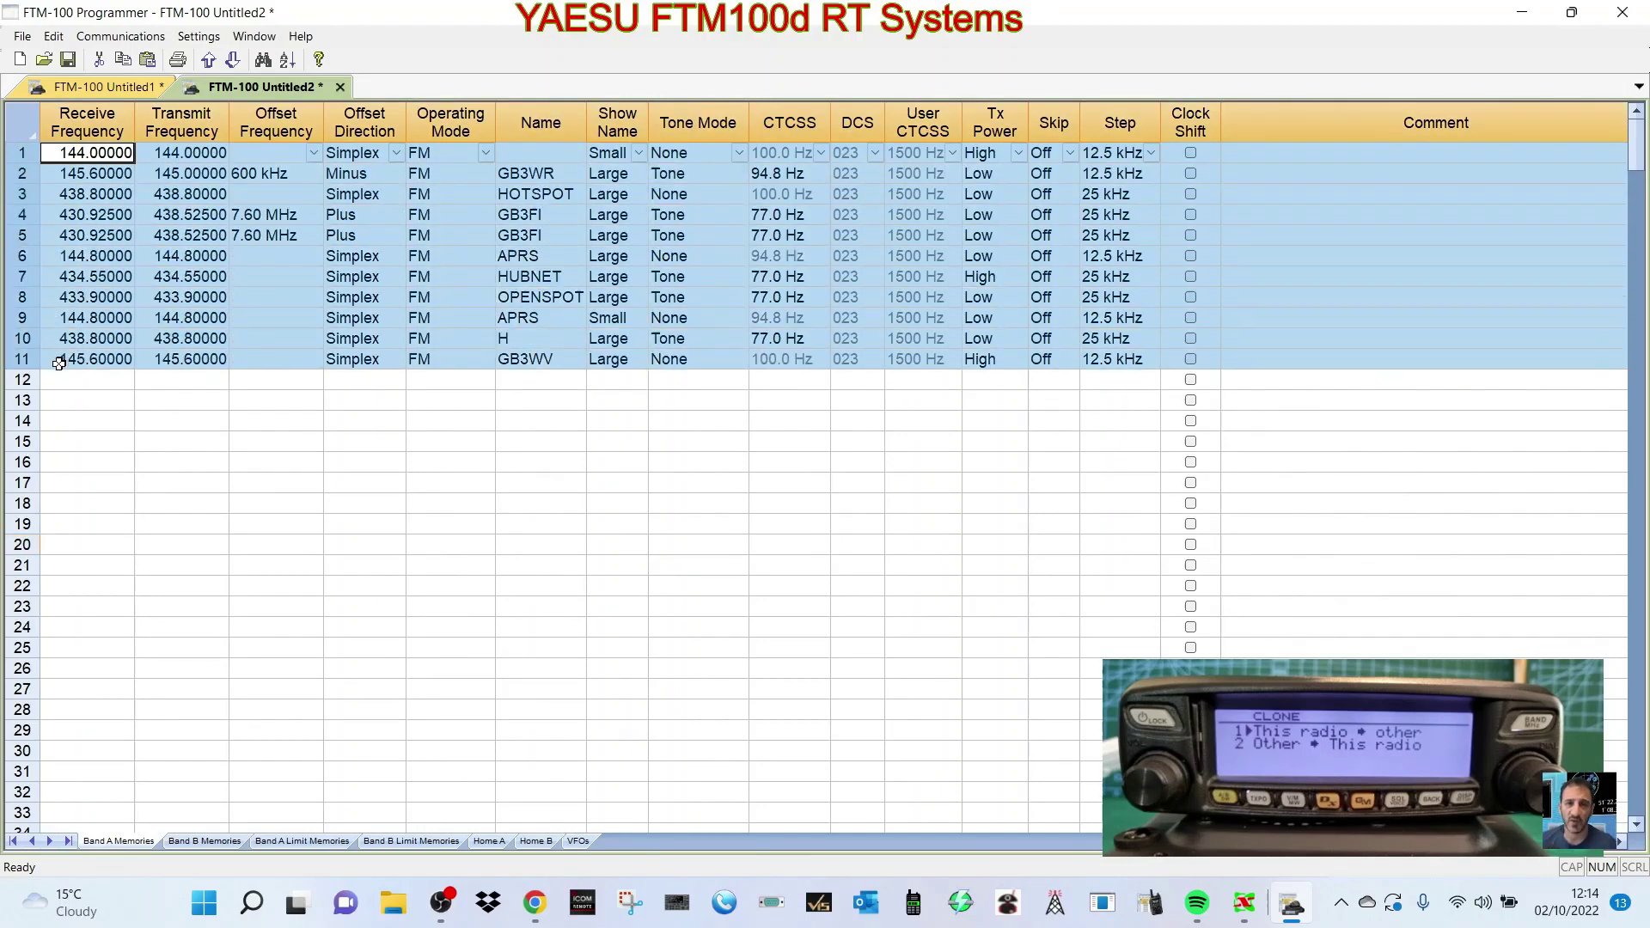
left_click(53, 37)
left_click(79, 81)
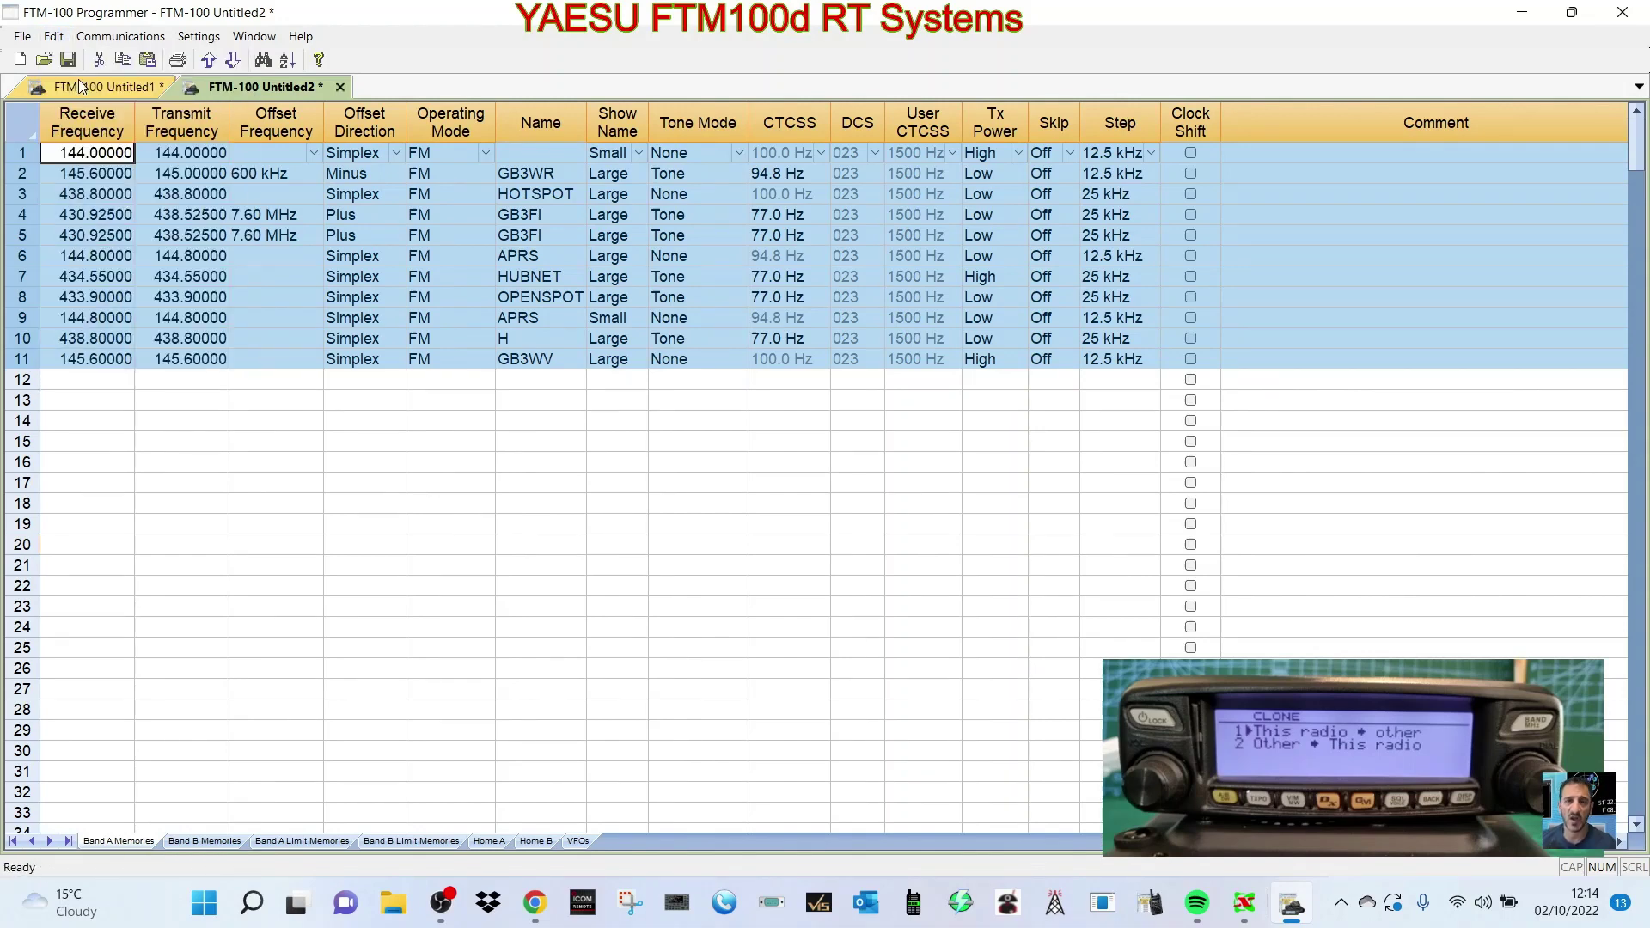
Paste the 11 copied channels into the empty Band A Limit Memories sheet
left_click(197, 843)
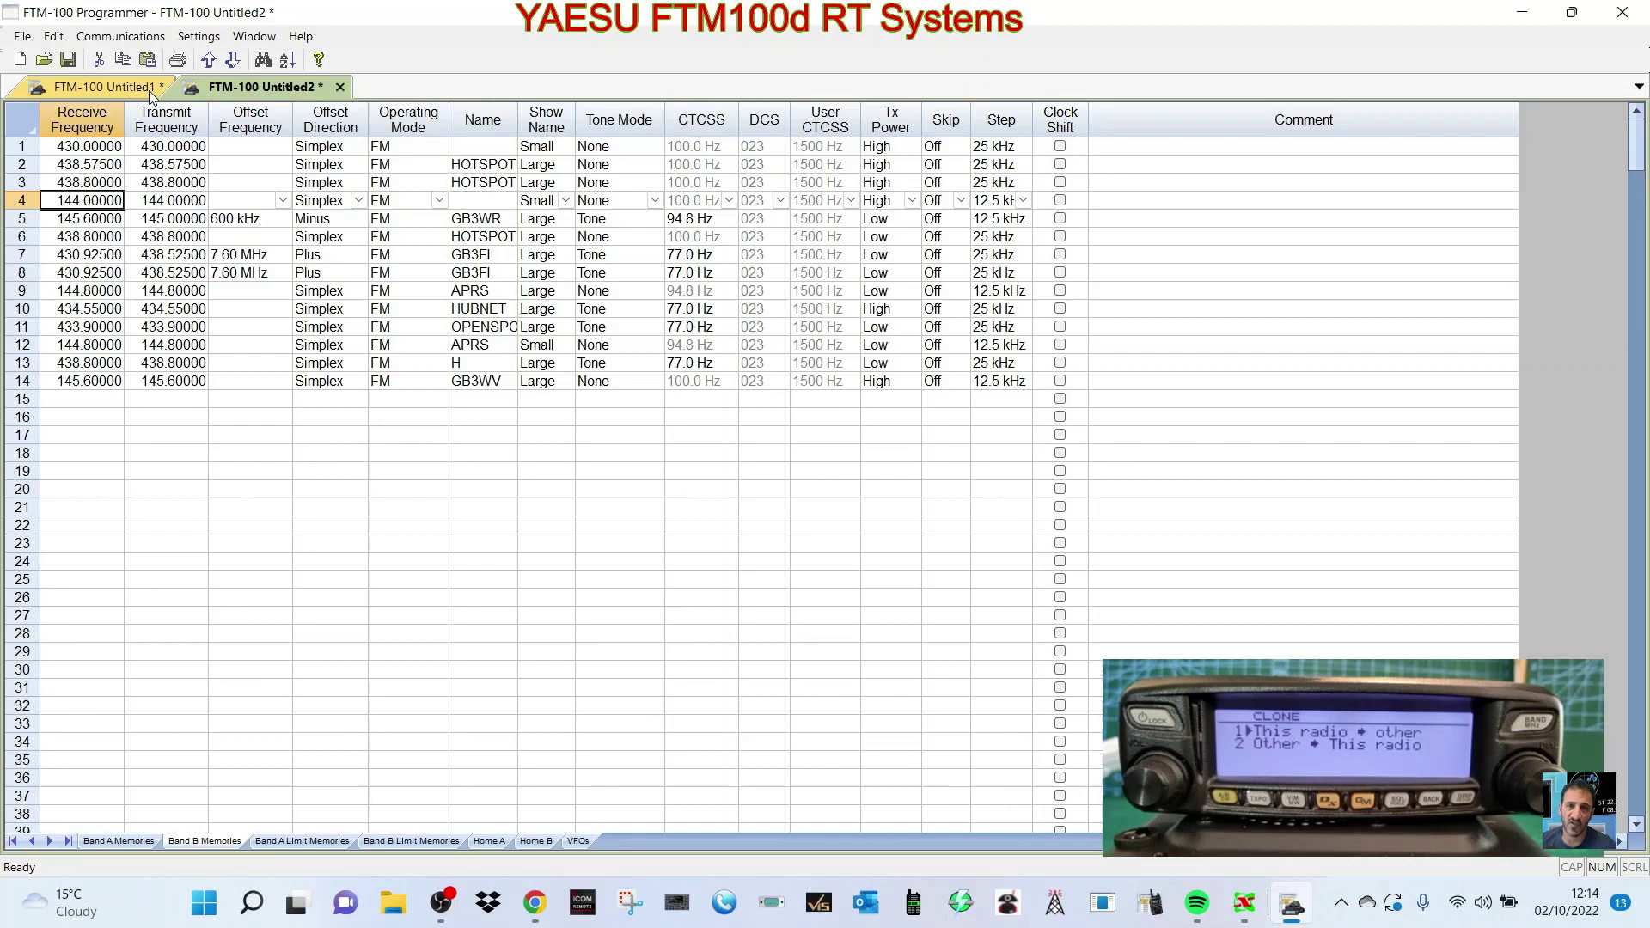
left_click(313, 846)
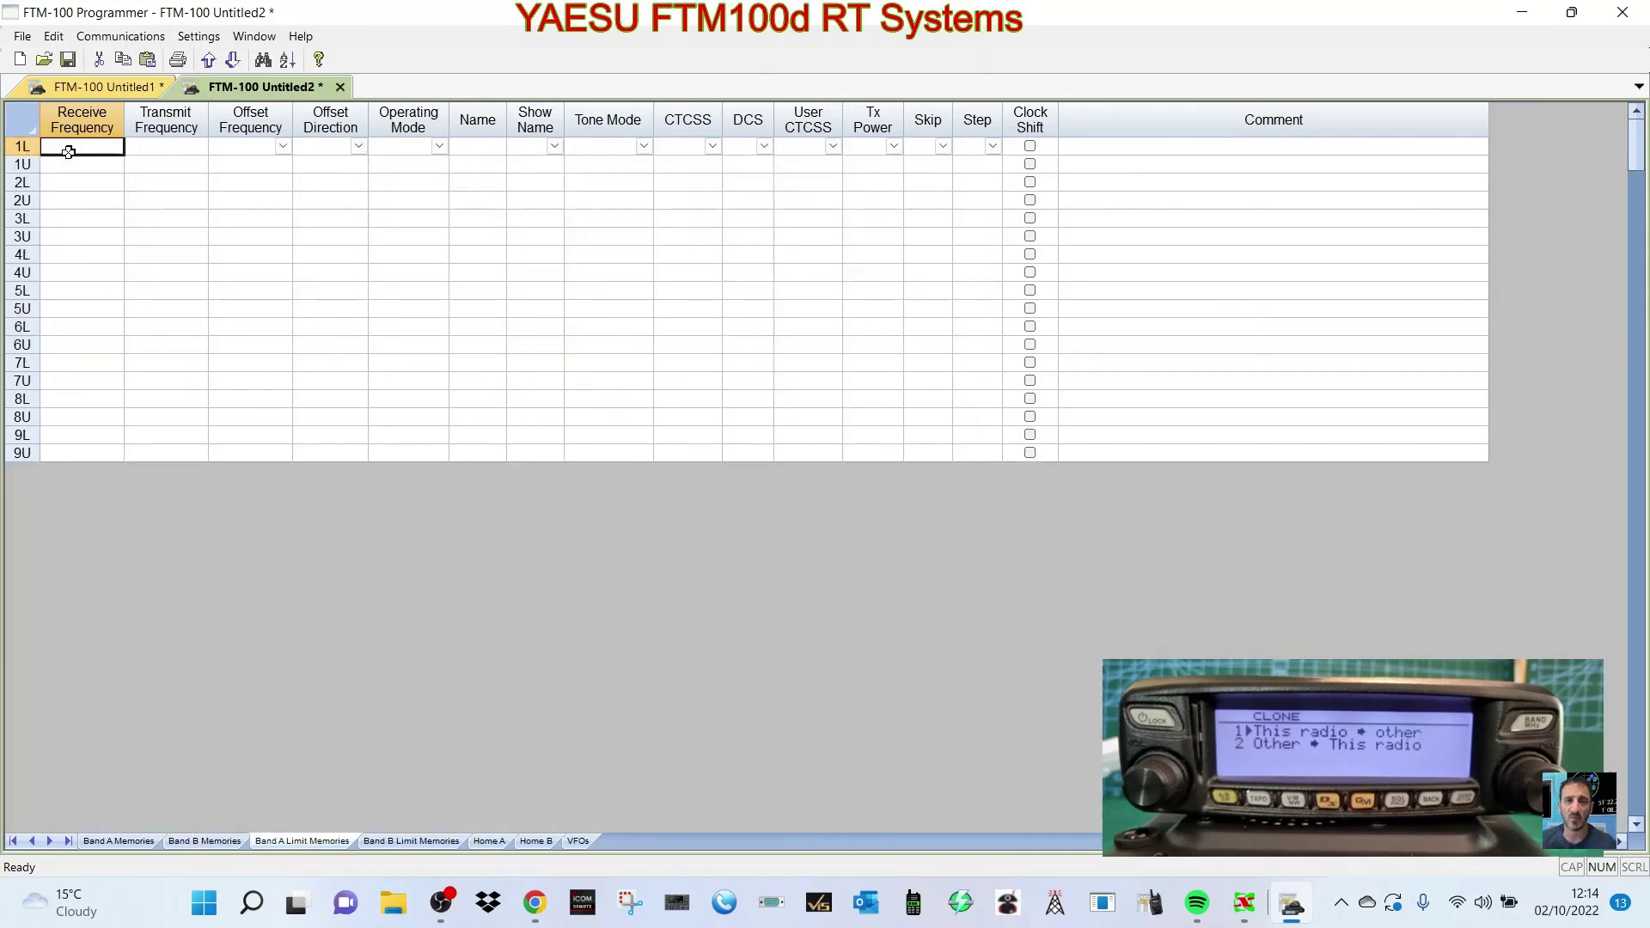
right_click(110, 243)
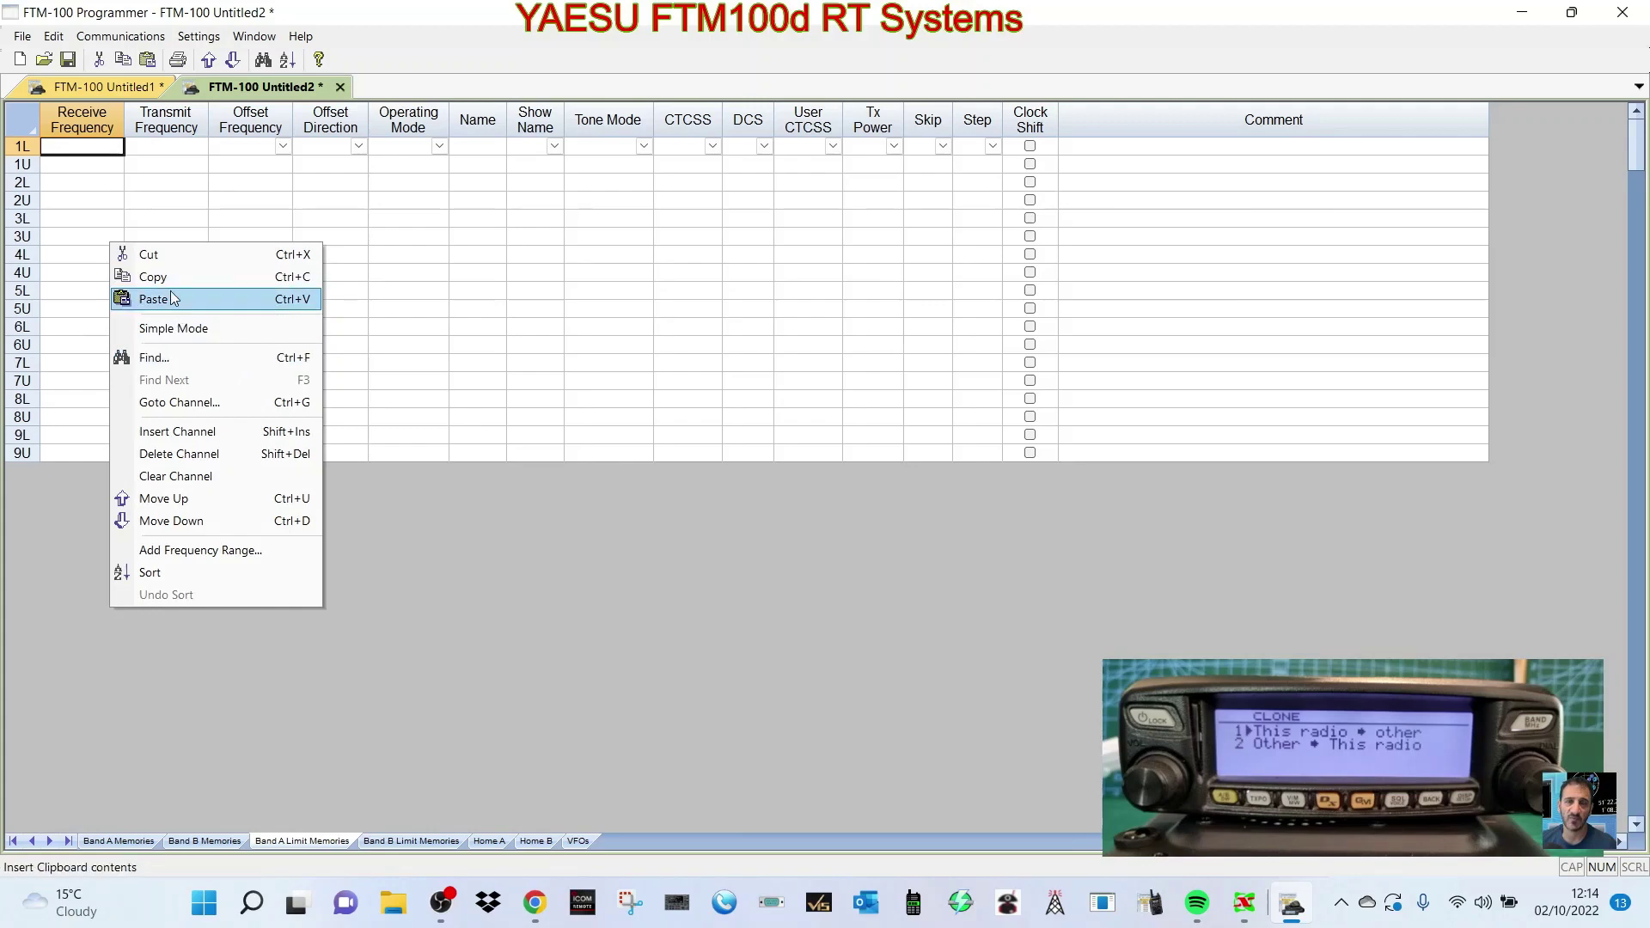
left_click(154, 298)
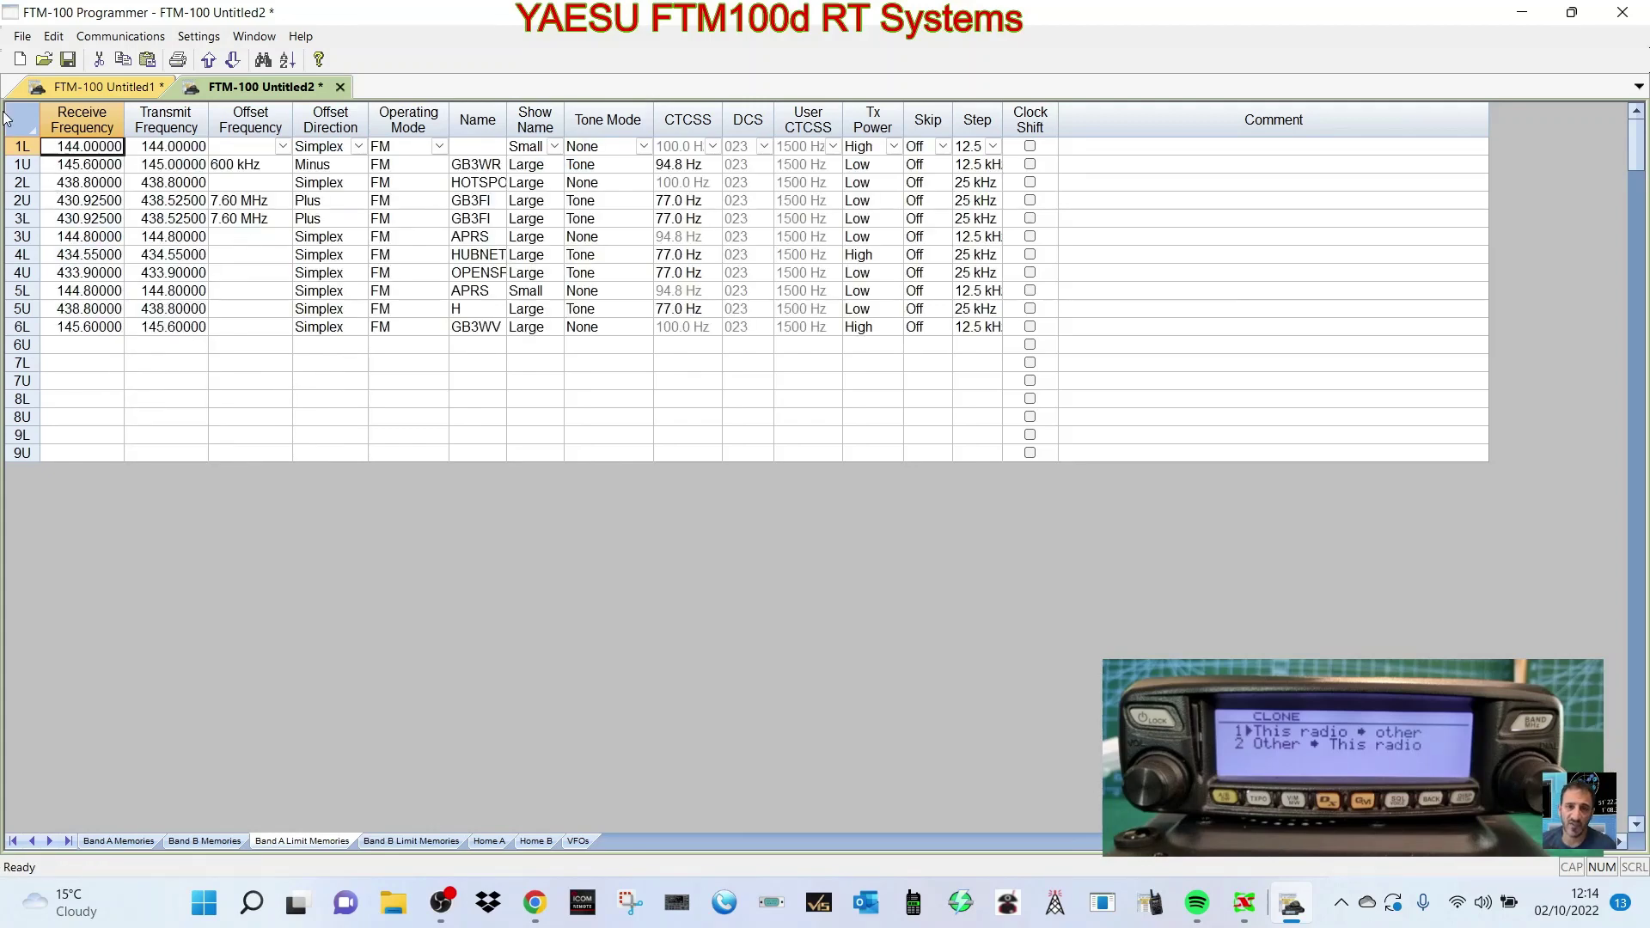
left_click(22, 37)
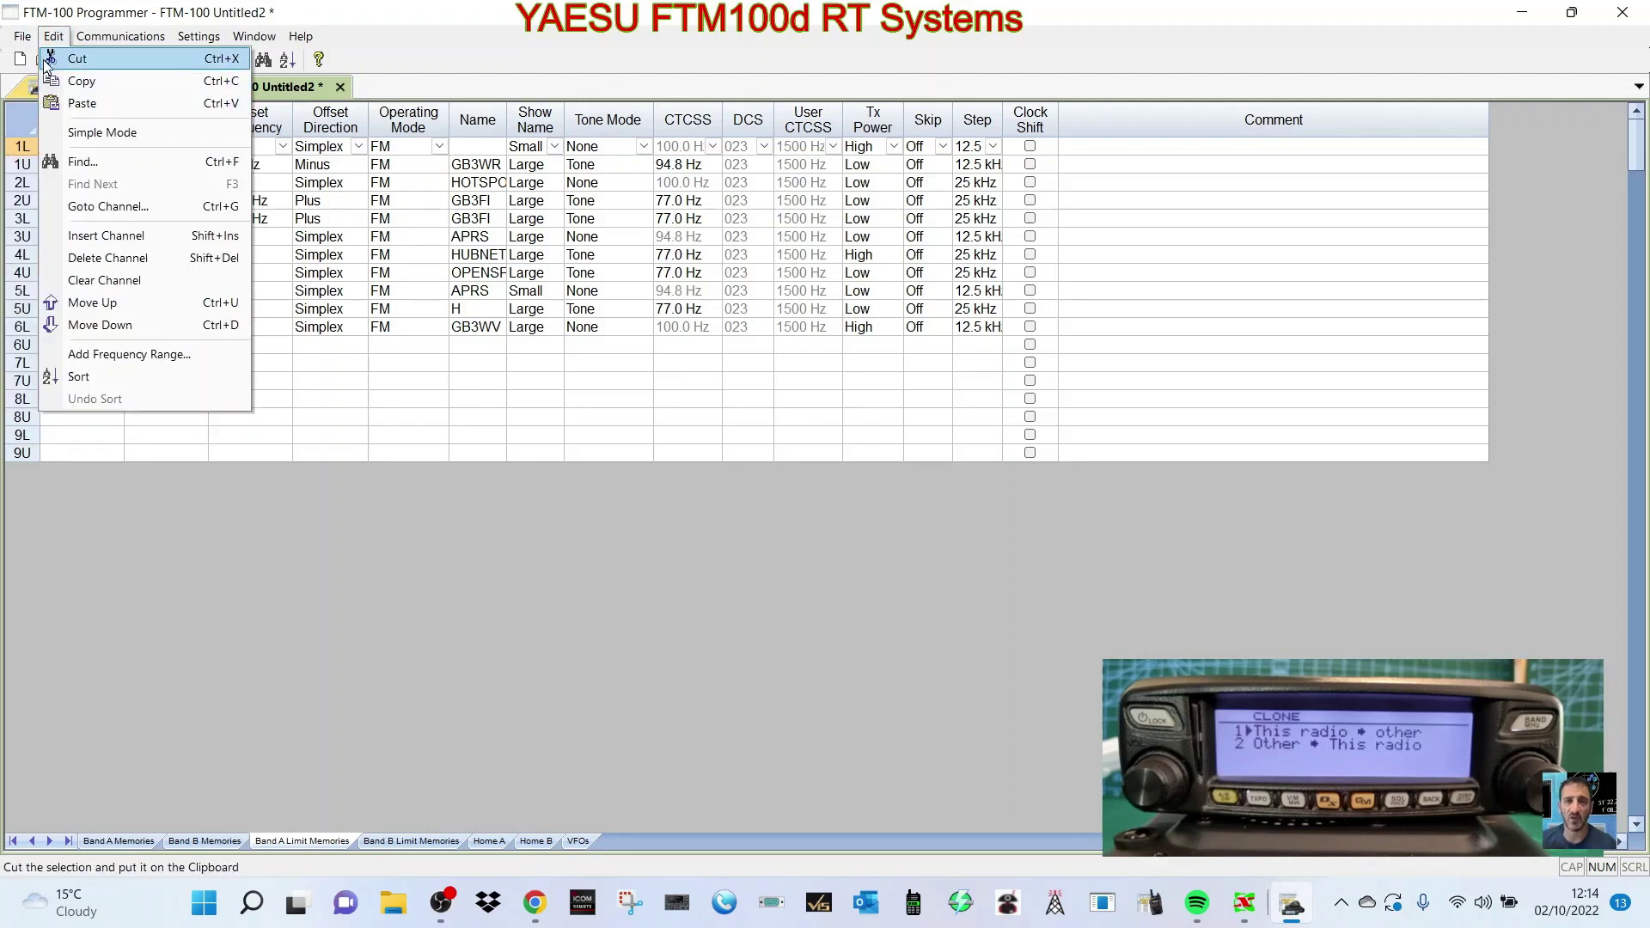
mouse_move(40, 106)
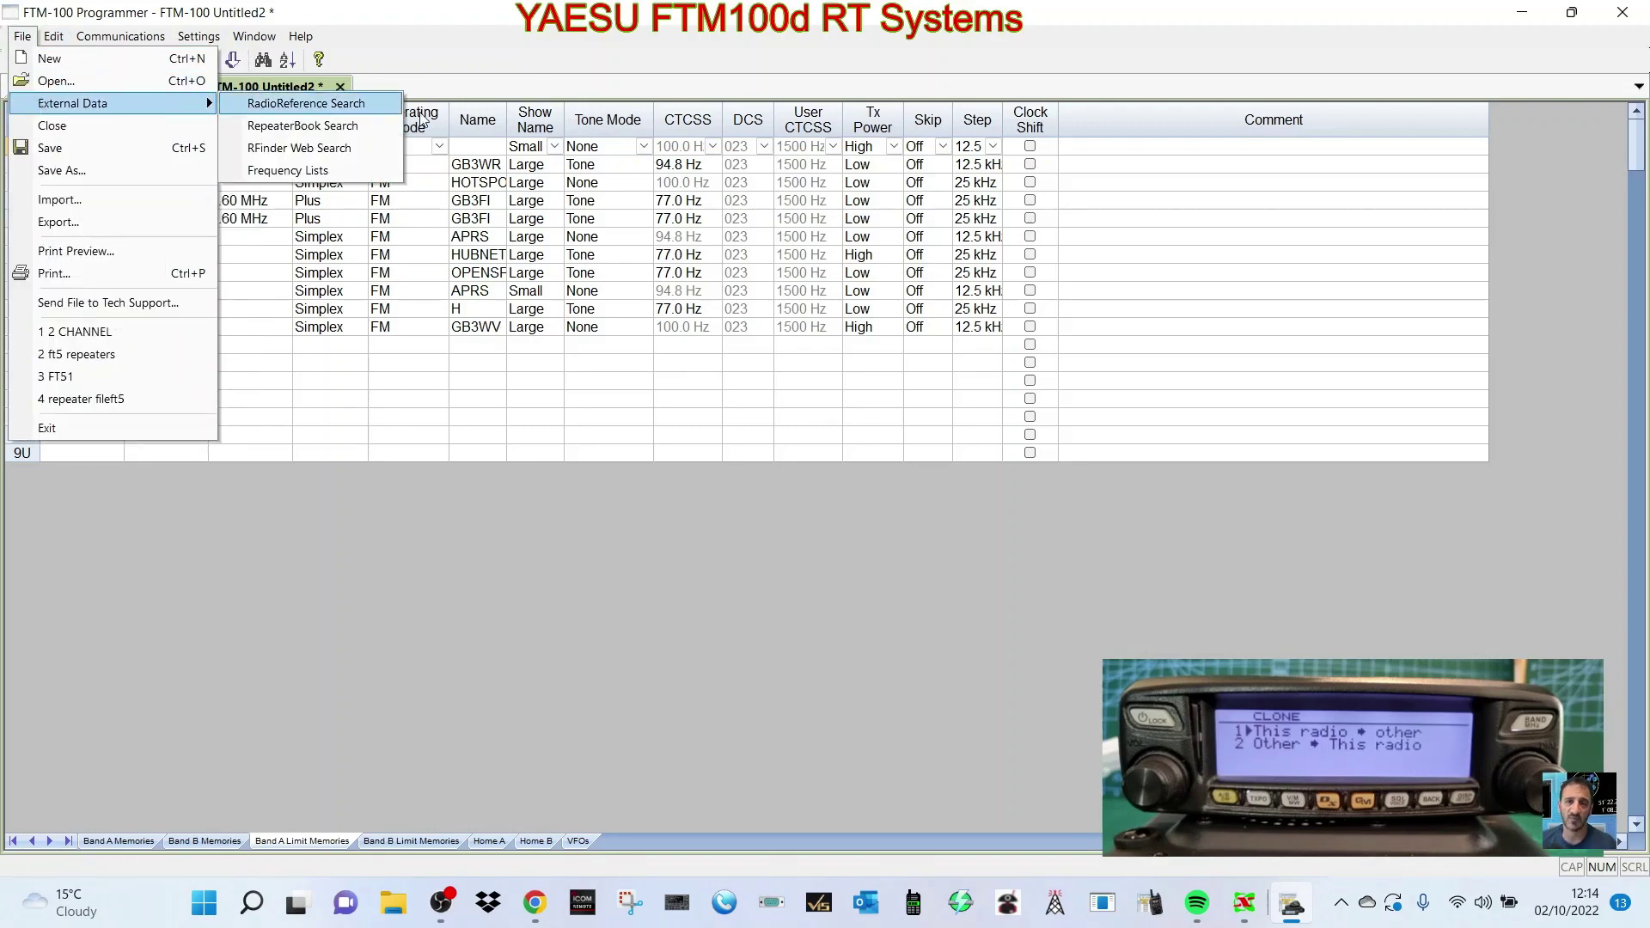
Run a RepeaterBook search within 100 miles of Bristol, UK, with the 6 meter band excluded
left_click(365, 131)
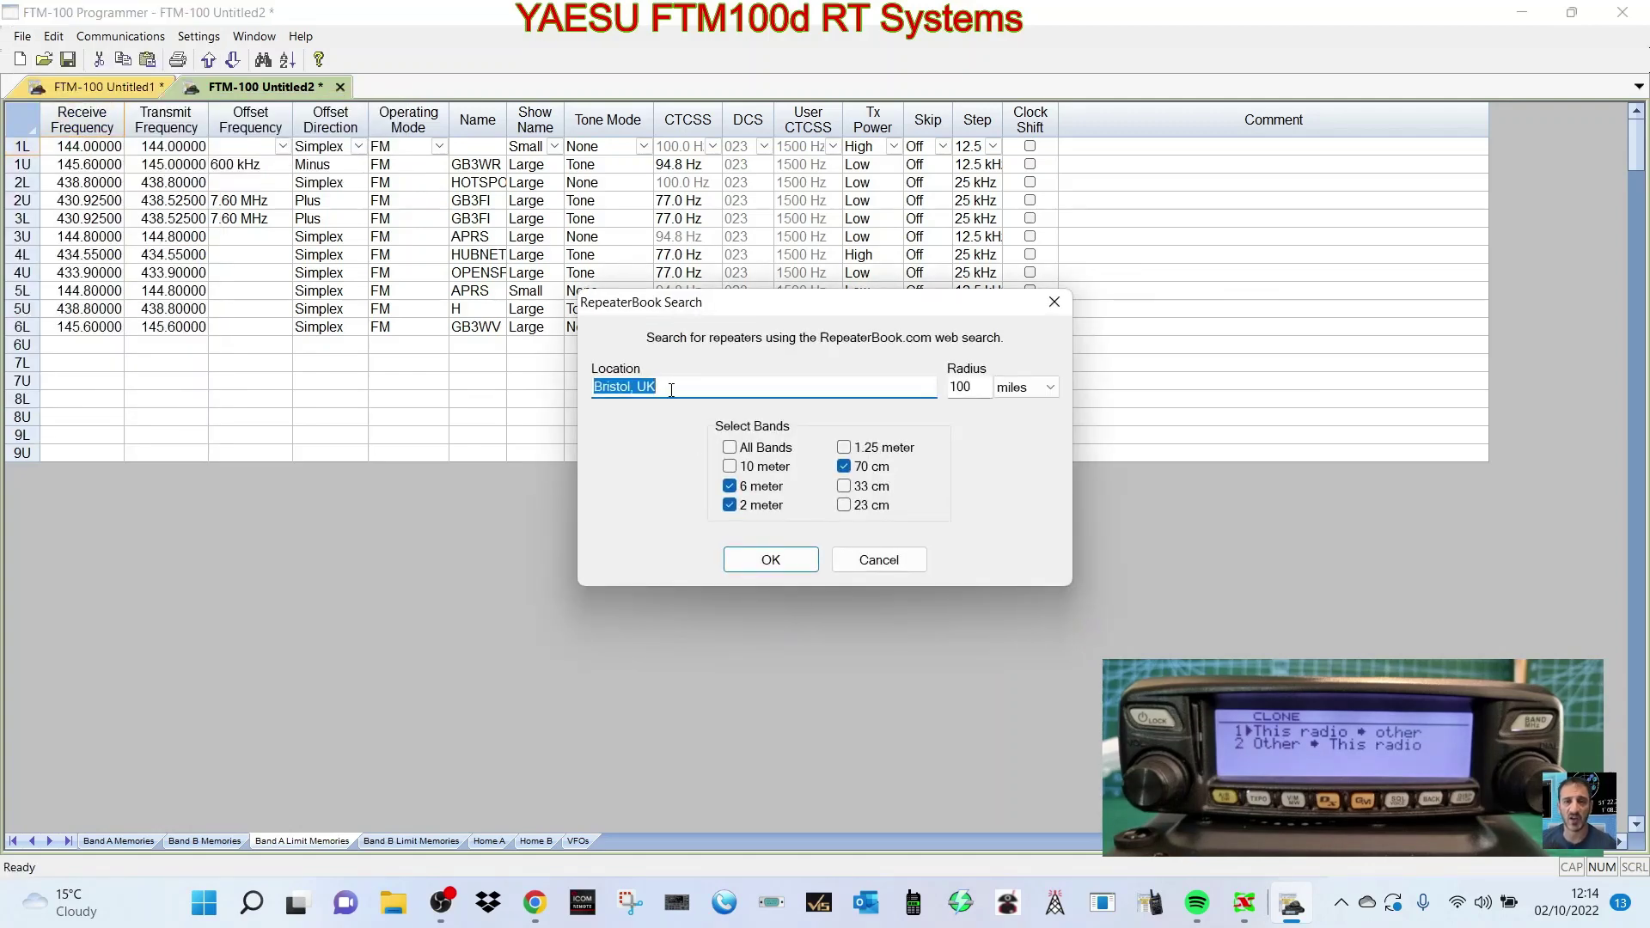
left_click(730, 485)
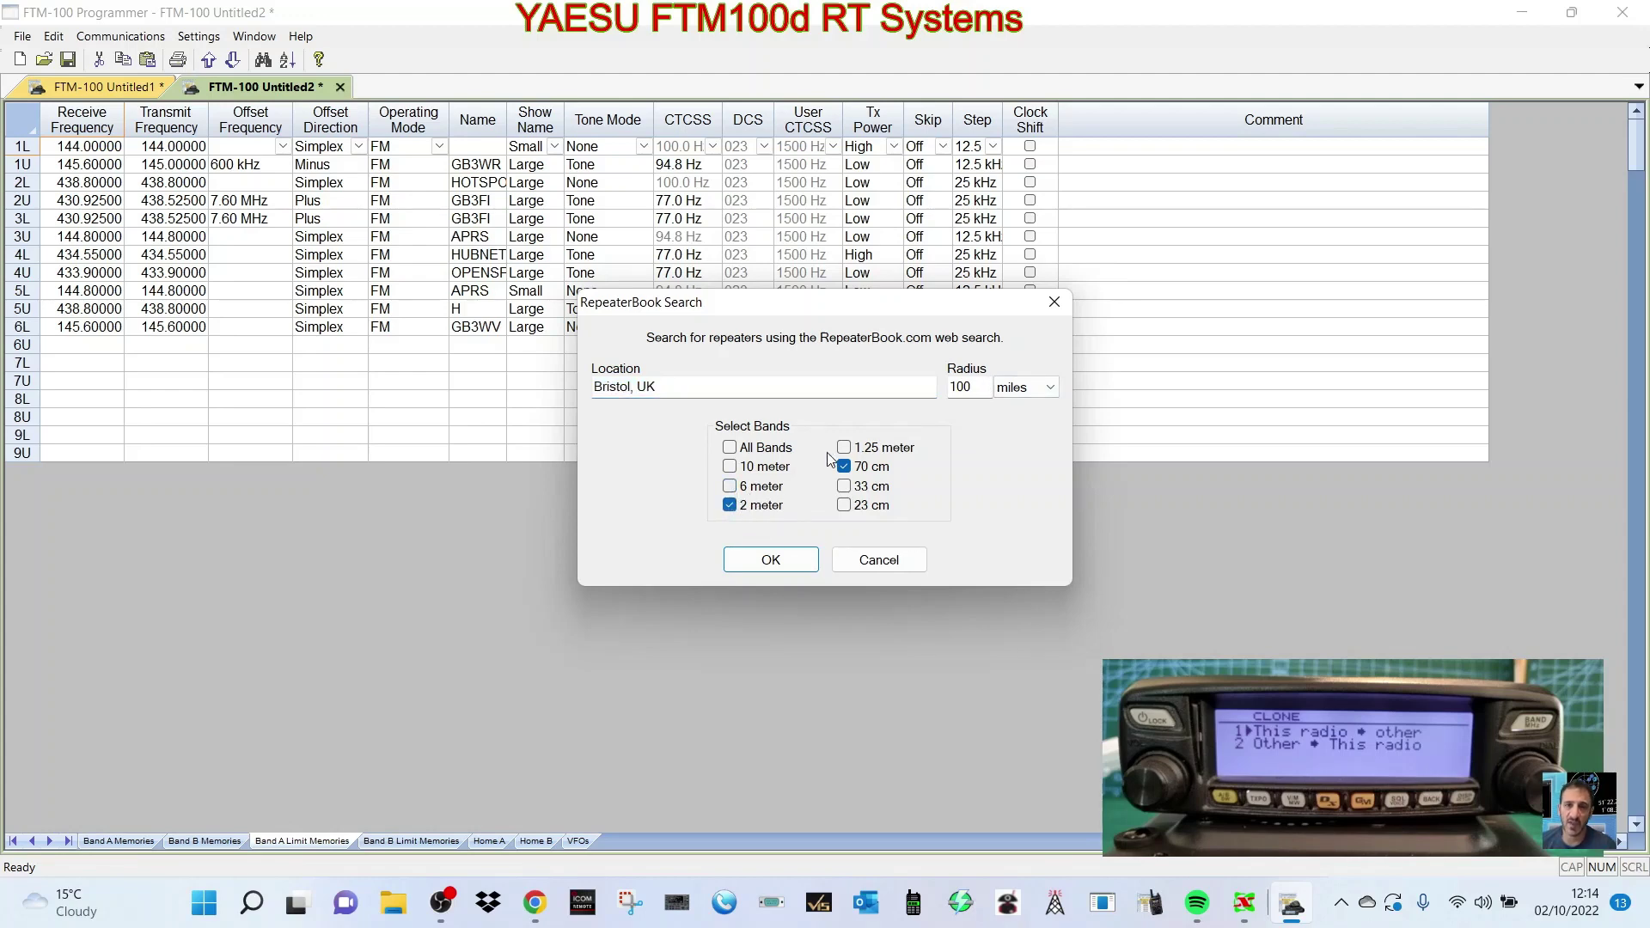
left_click(773, 560)
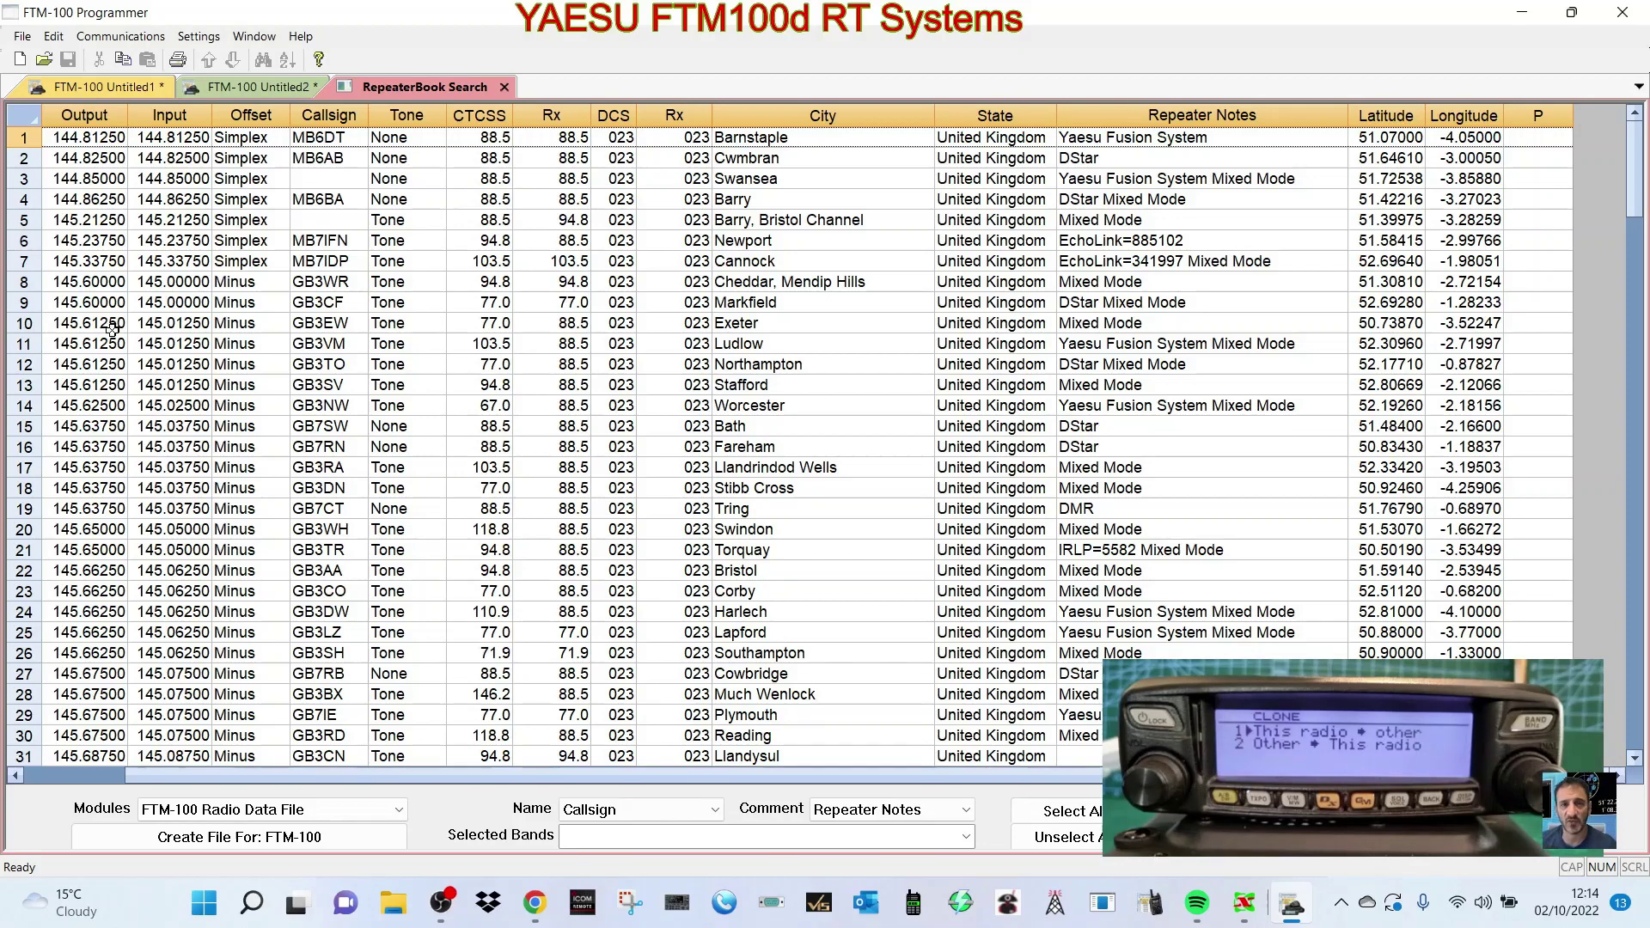
Copy RepeaterBook result rows 1 through 200, ending at 439.77500 Erdington, with Edit > Copy
left_click(27, 139)
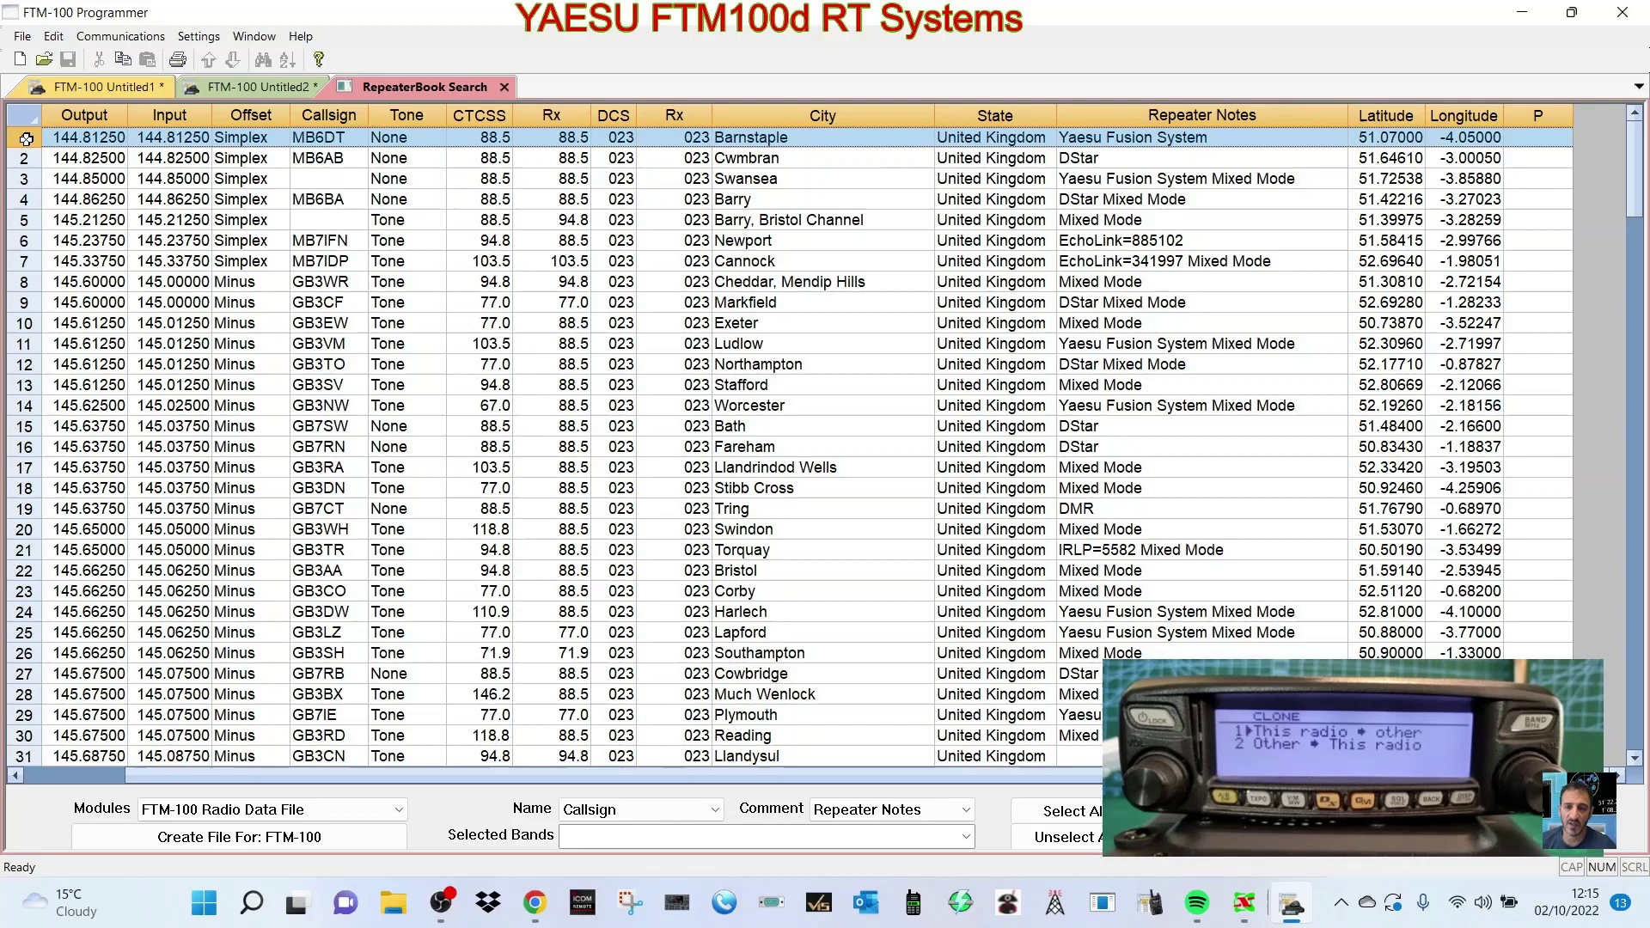
left_click_drag(27, 139, 123, 839)
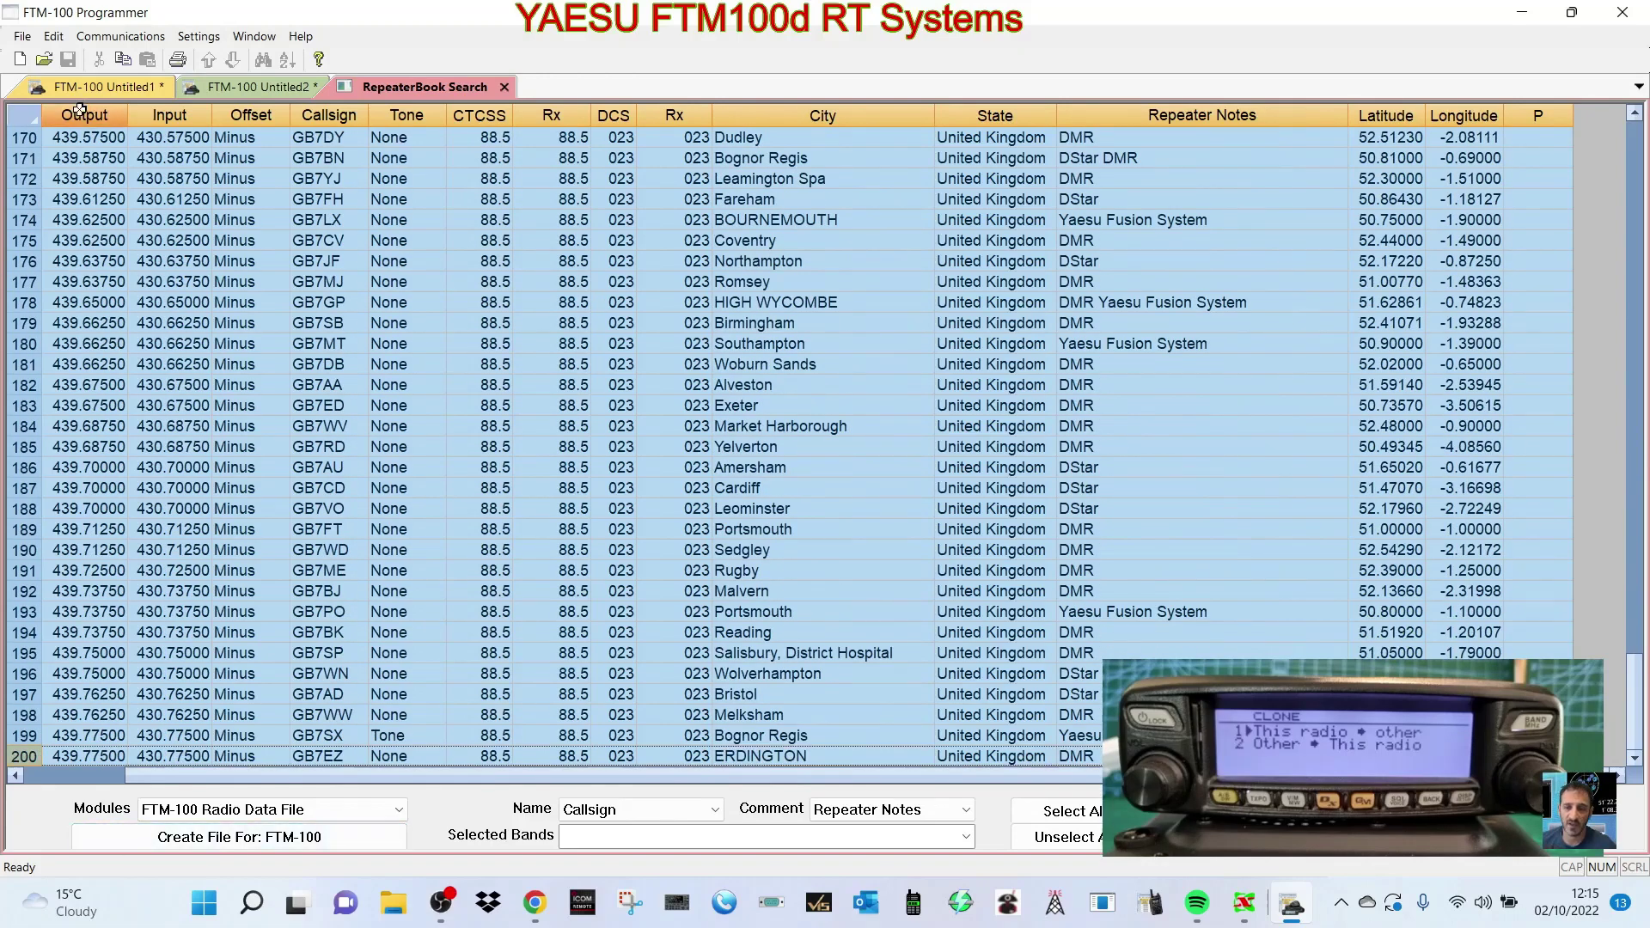
left_click(54, 37)
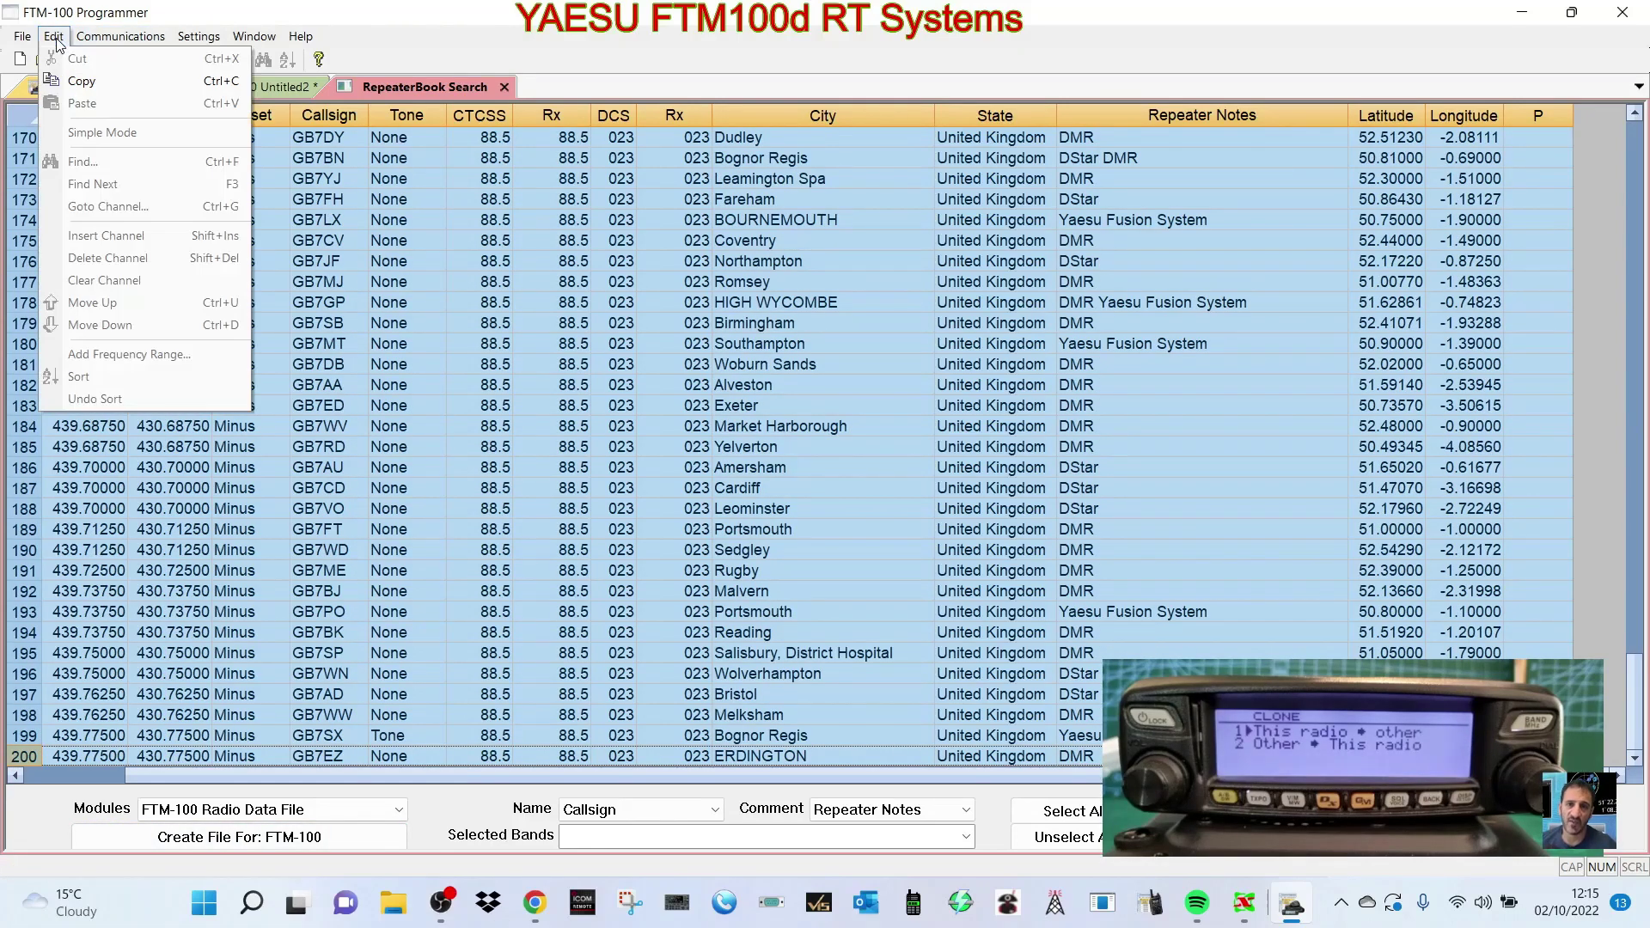
left_click(81, 81)
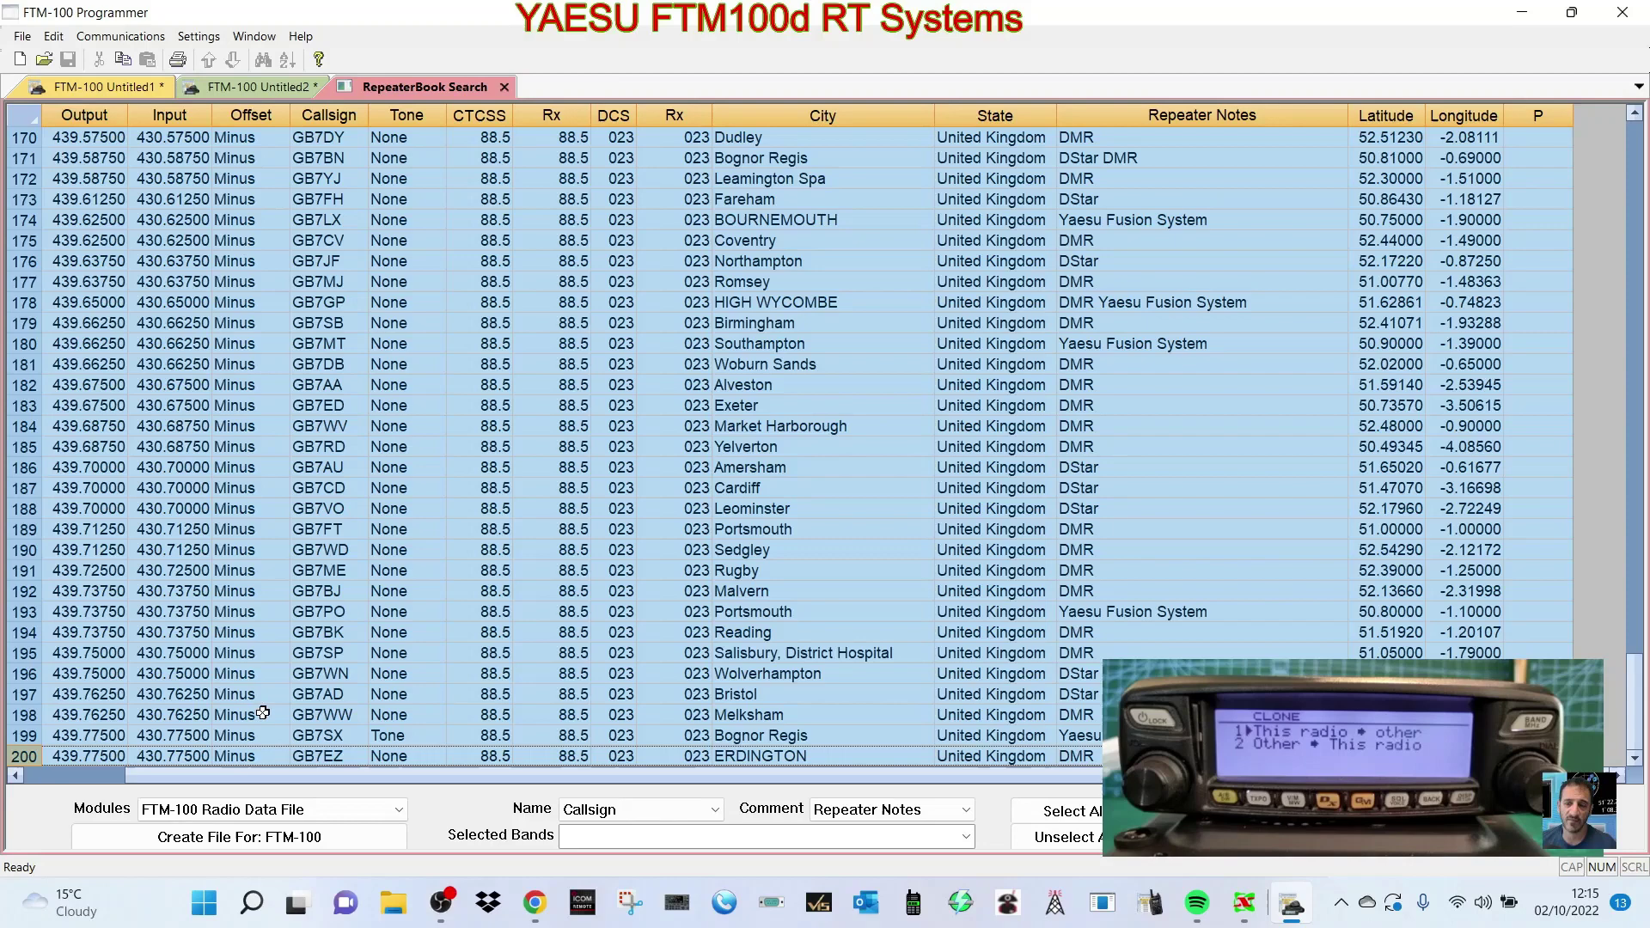
Paste the copied repeaters into Untitled2's Band A Limit Memories starting at row 6U
left_click(241, 91)
left_click(101, 92)
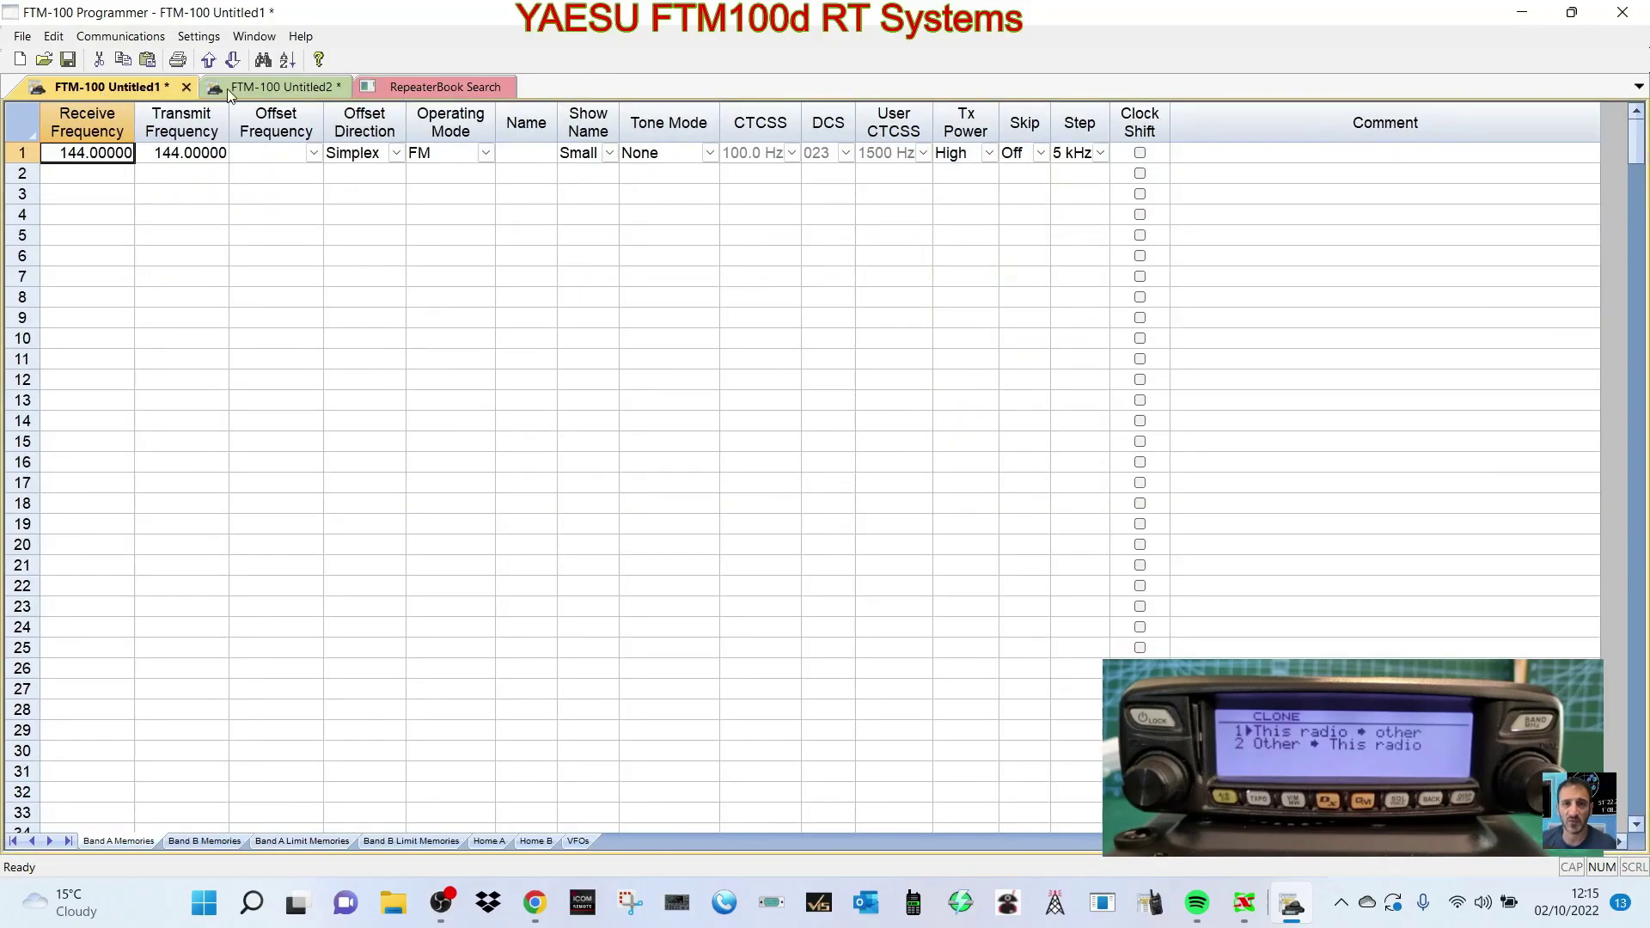
left_click(234, 85)
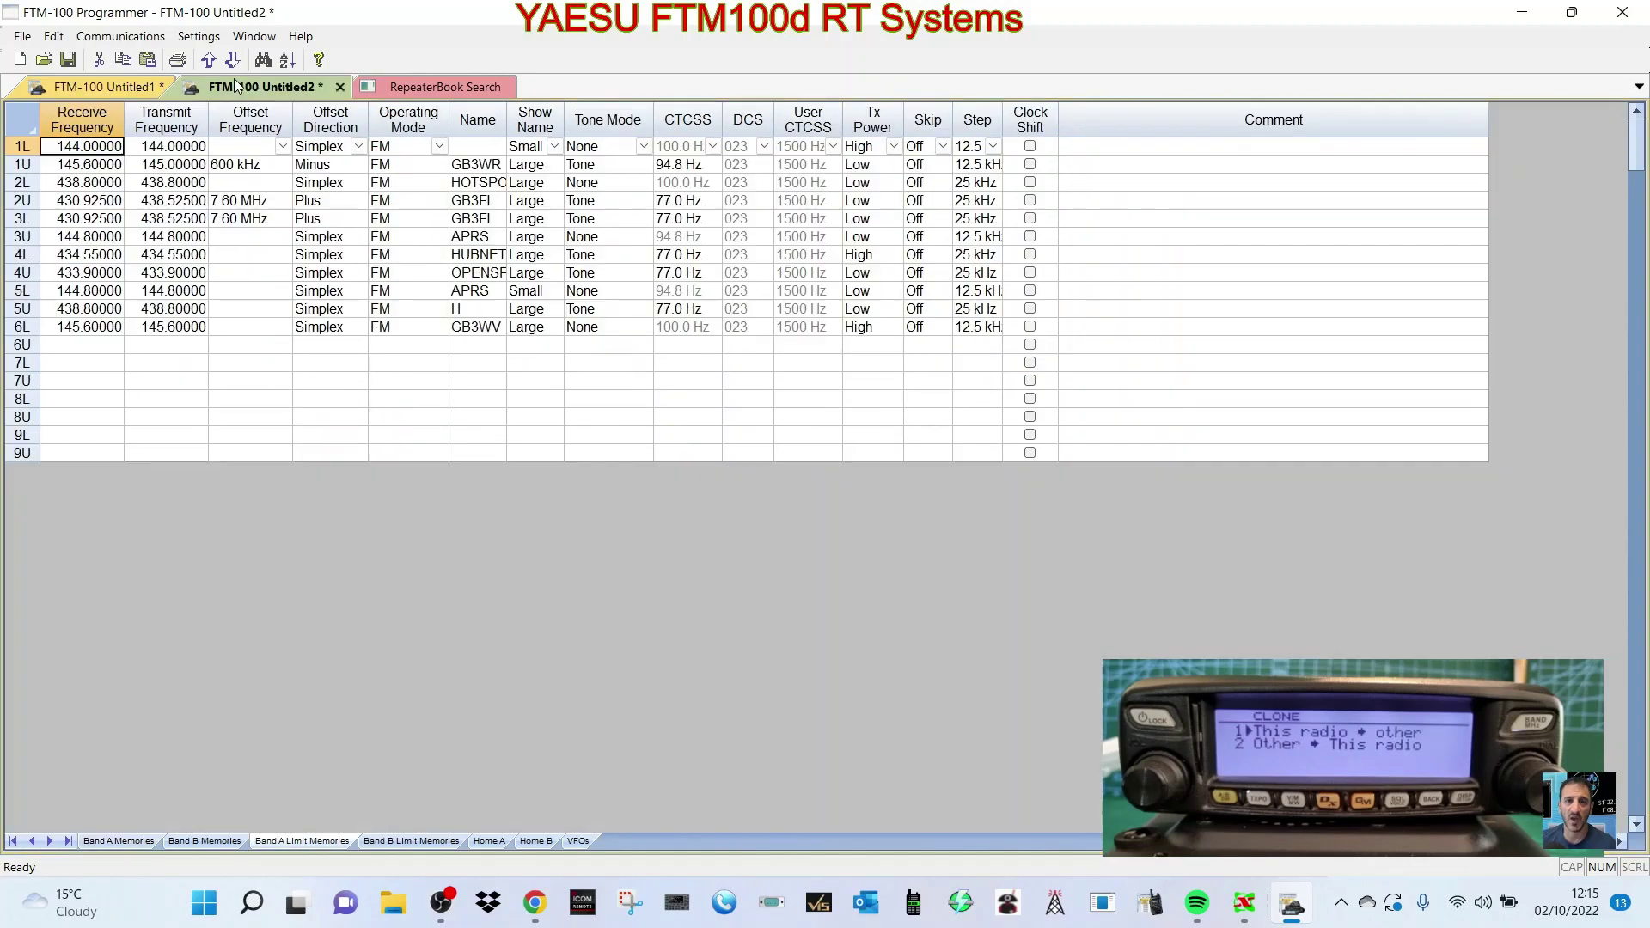
left_click(241, 86)
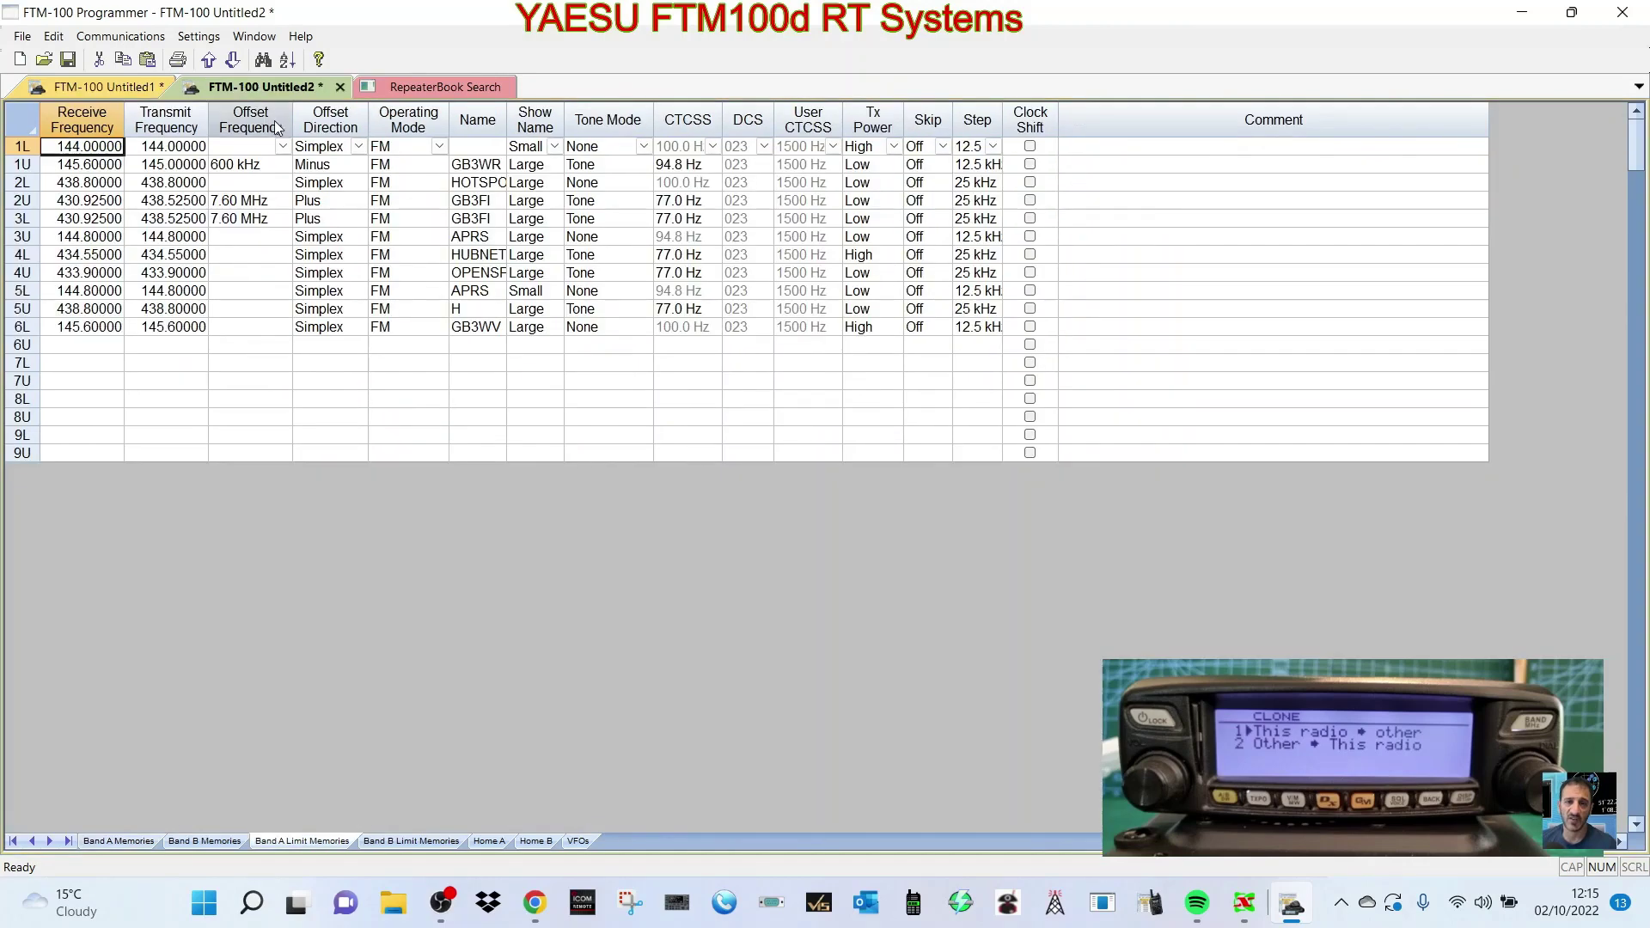
left_click(23, 347)
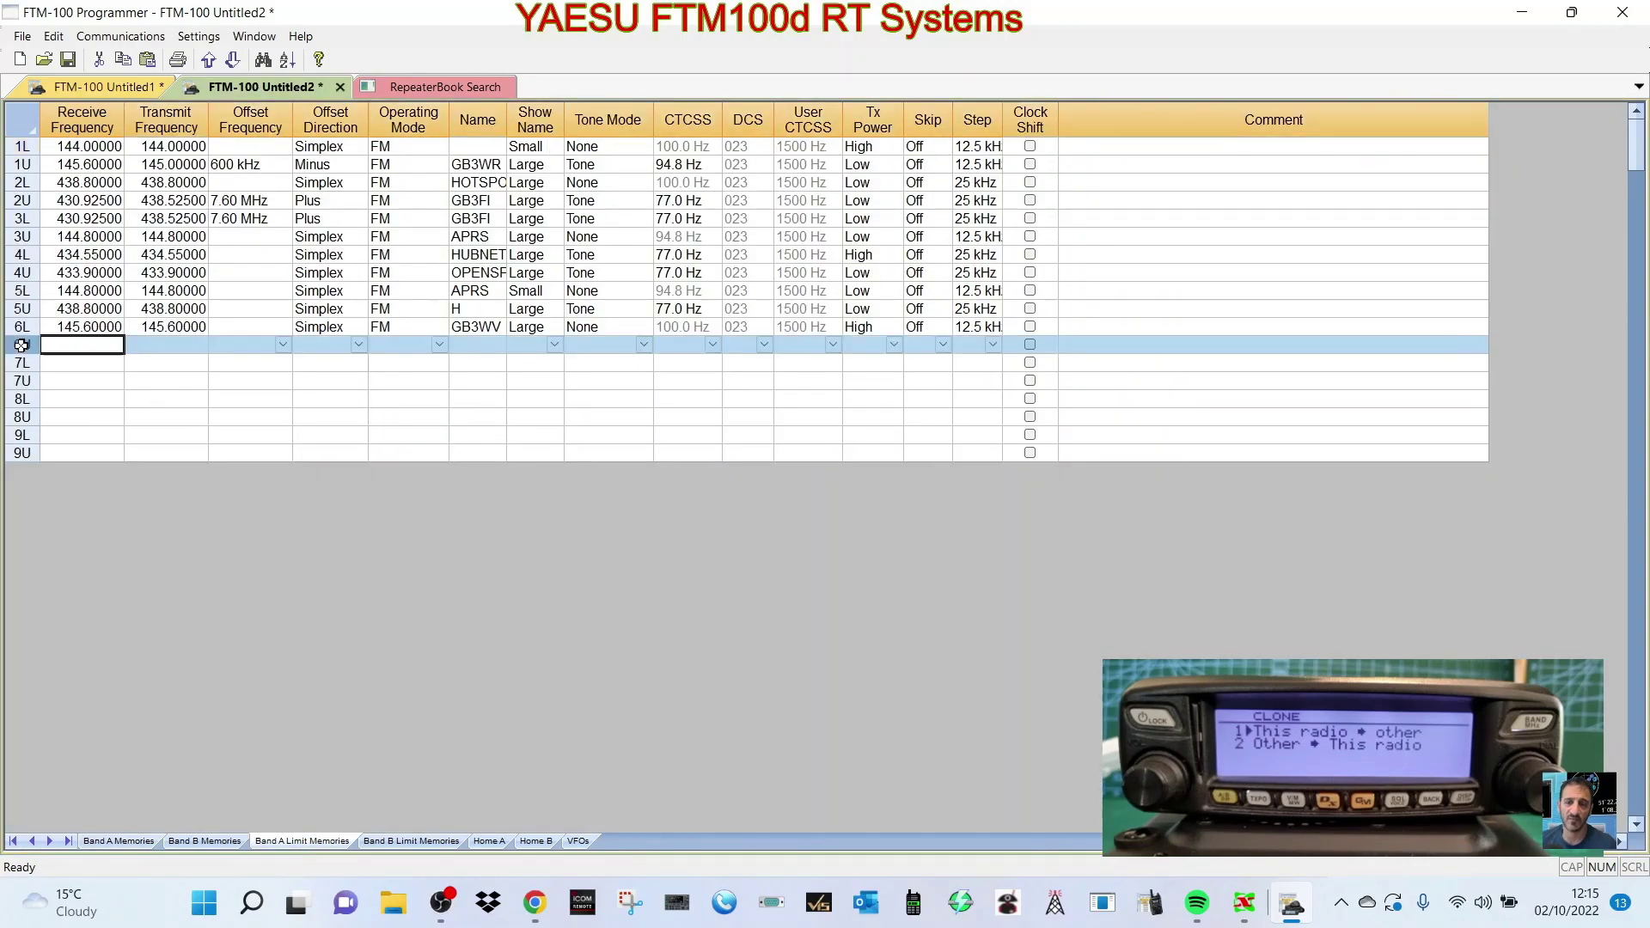
right_click(78, 351)
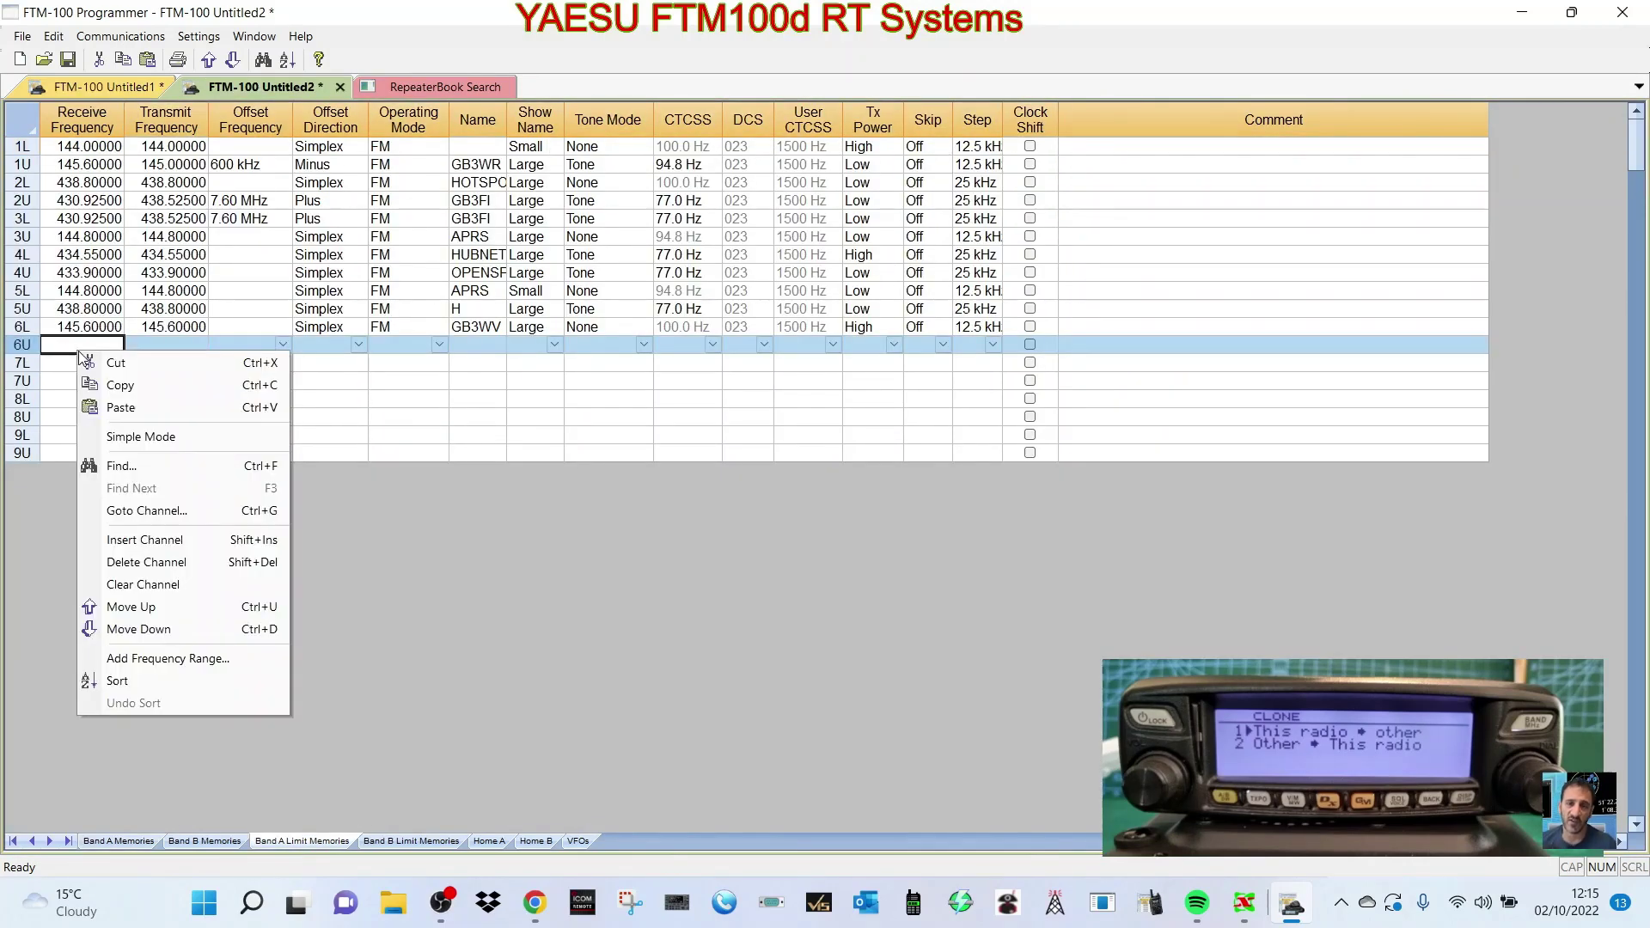
left_click(119, 407)
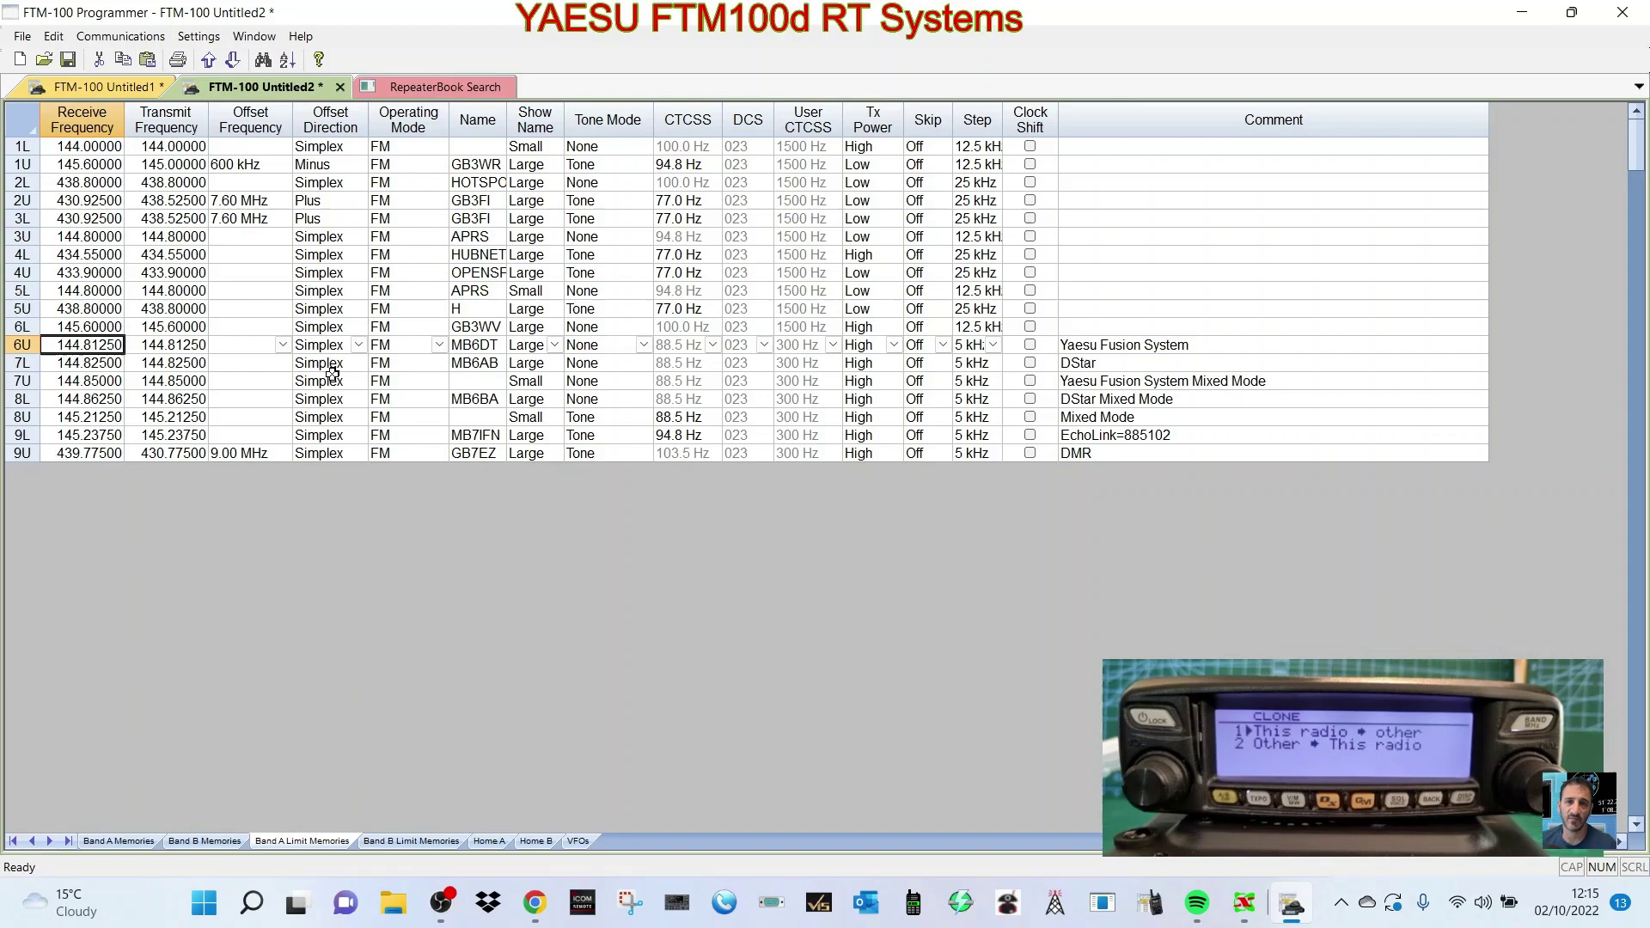
Compare the Untitled1, Untitled2 and RepeaterBook Search tabs after the paste
left_click(51, 40)
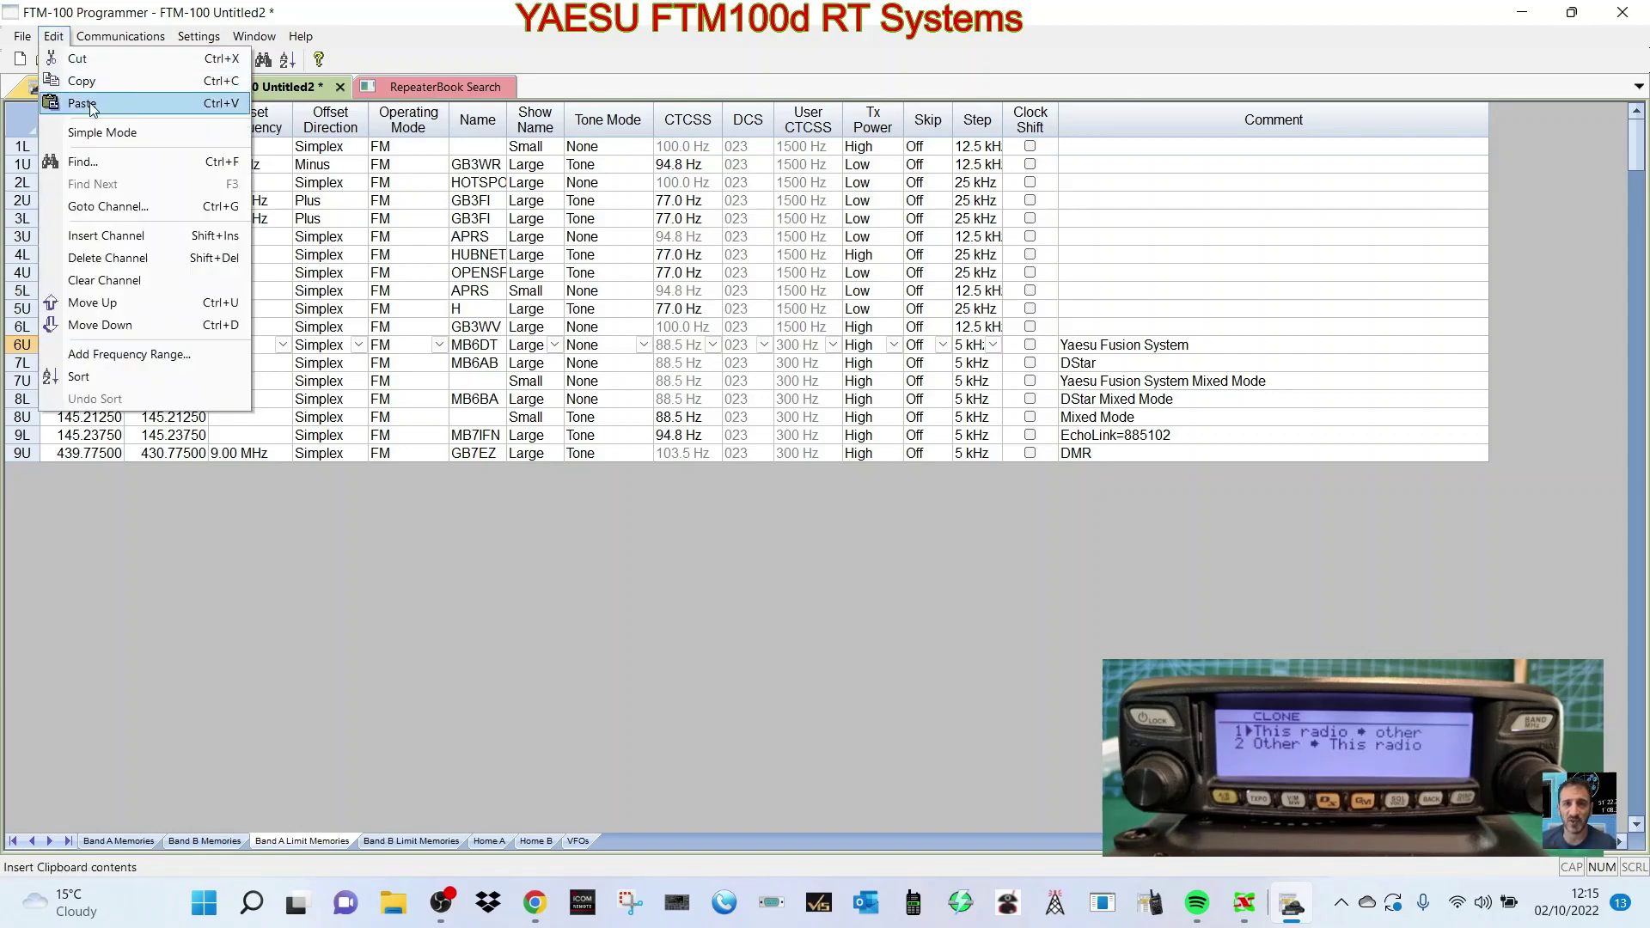
key("Escape")
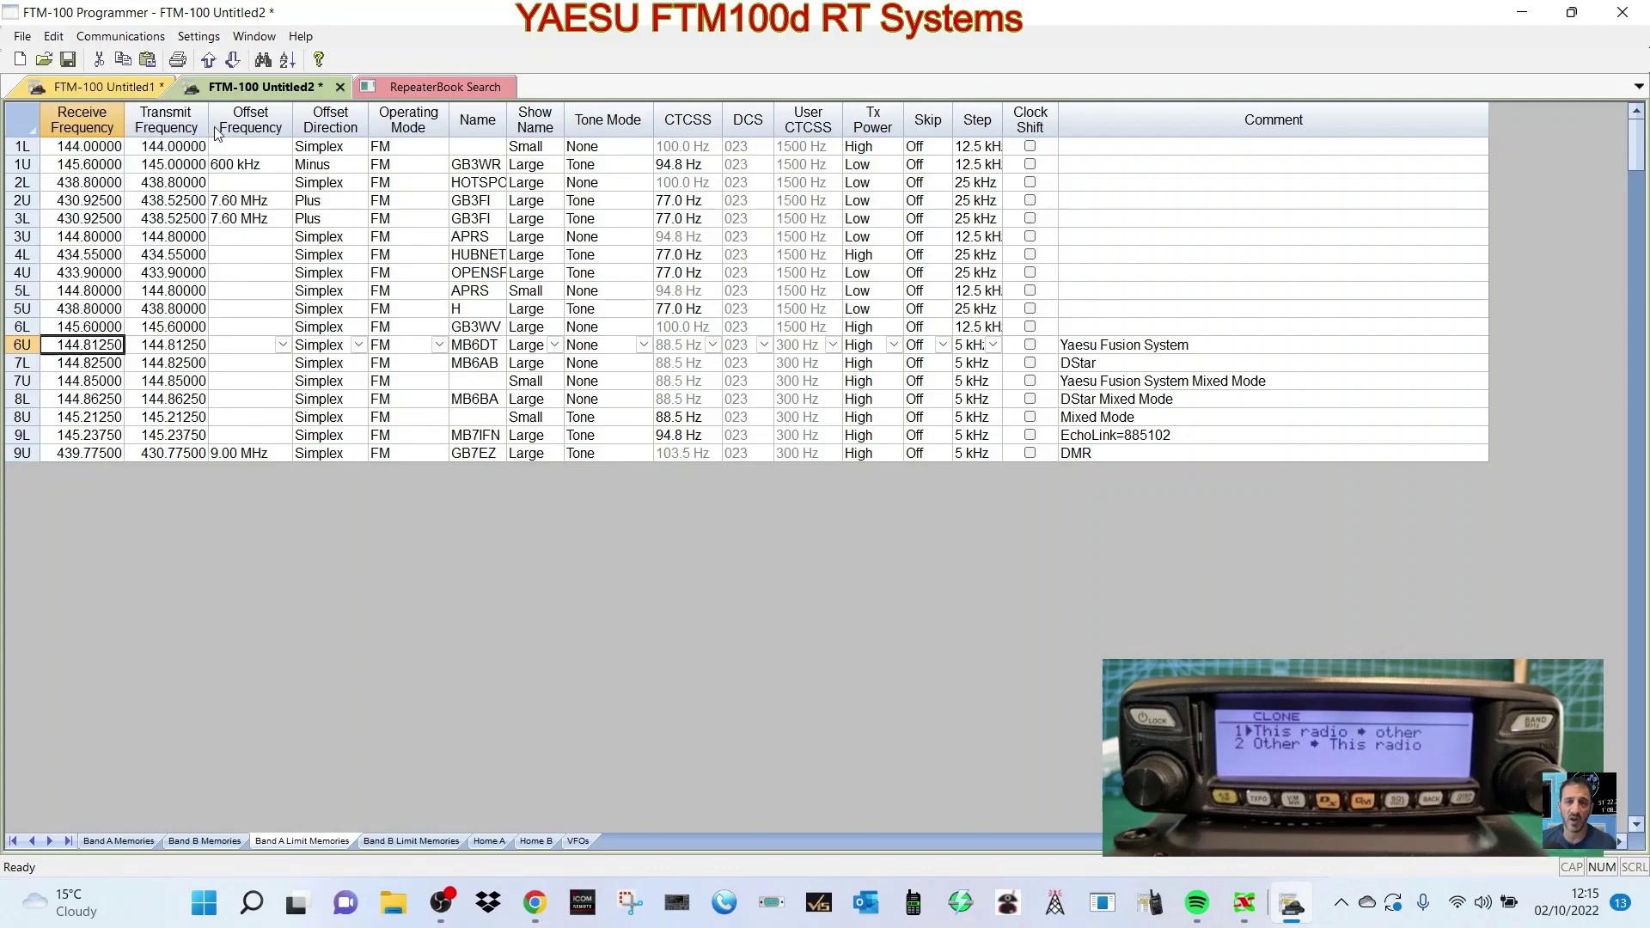
left_click(108, 89)
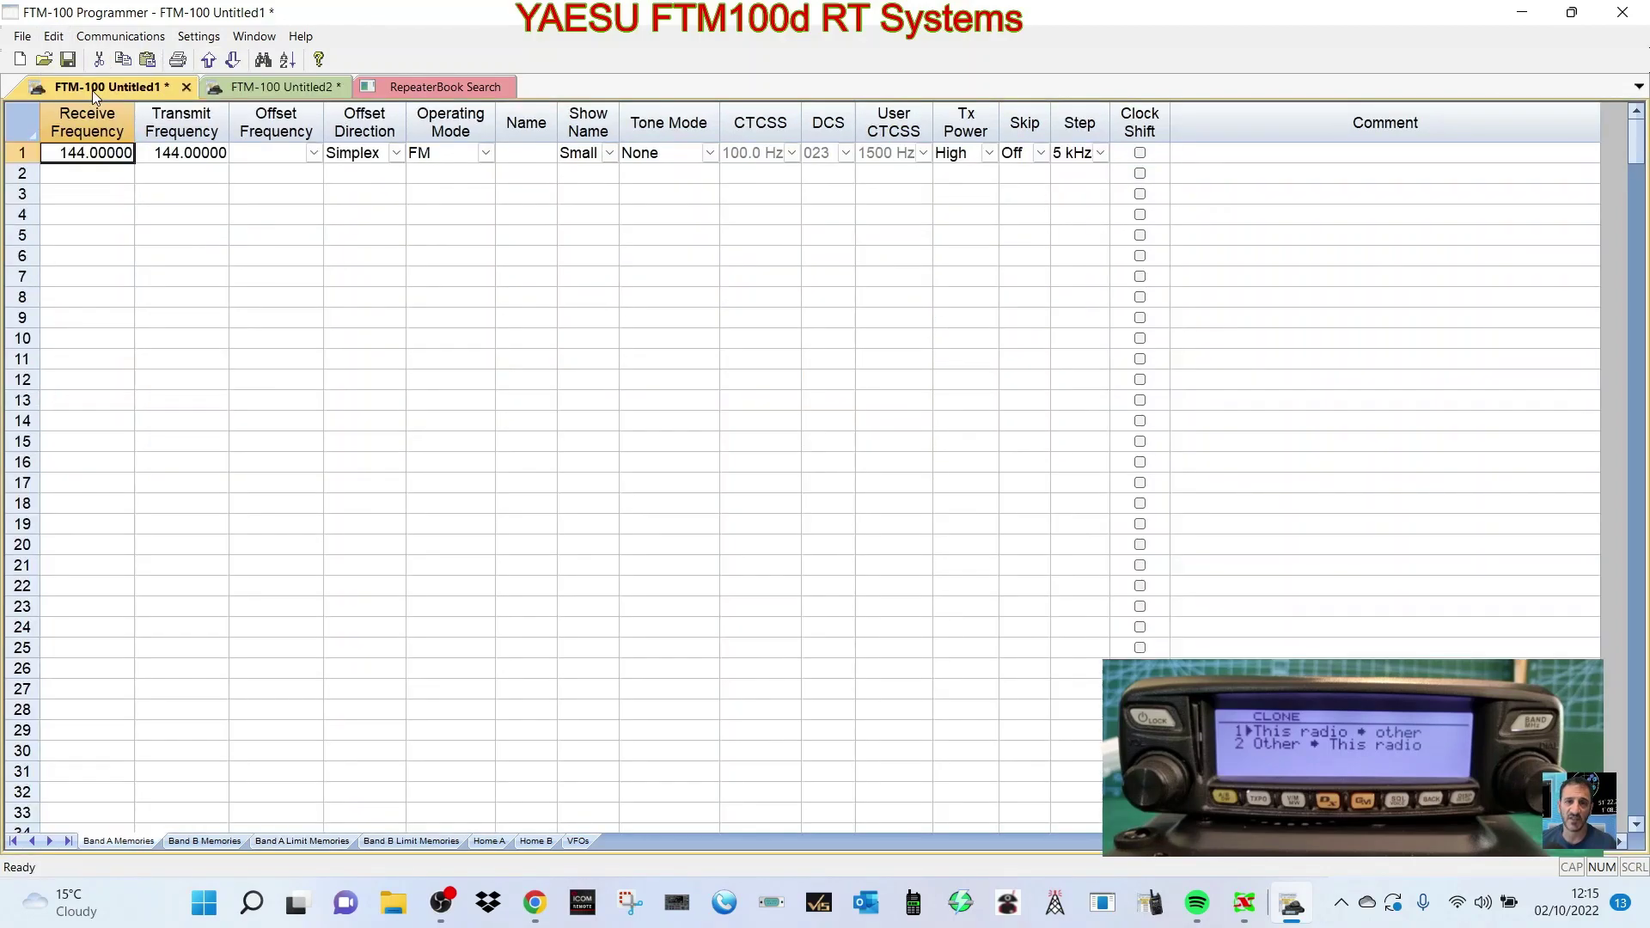
left_click(287, 89)
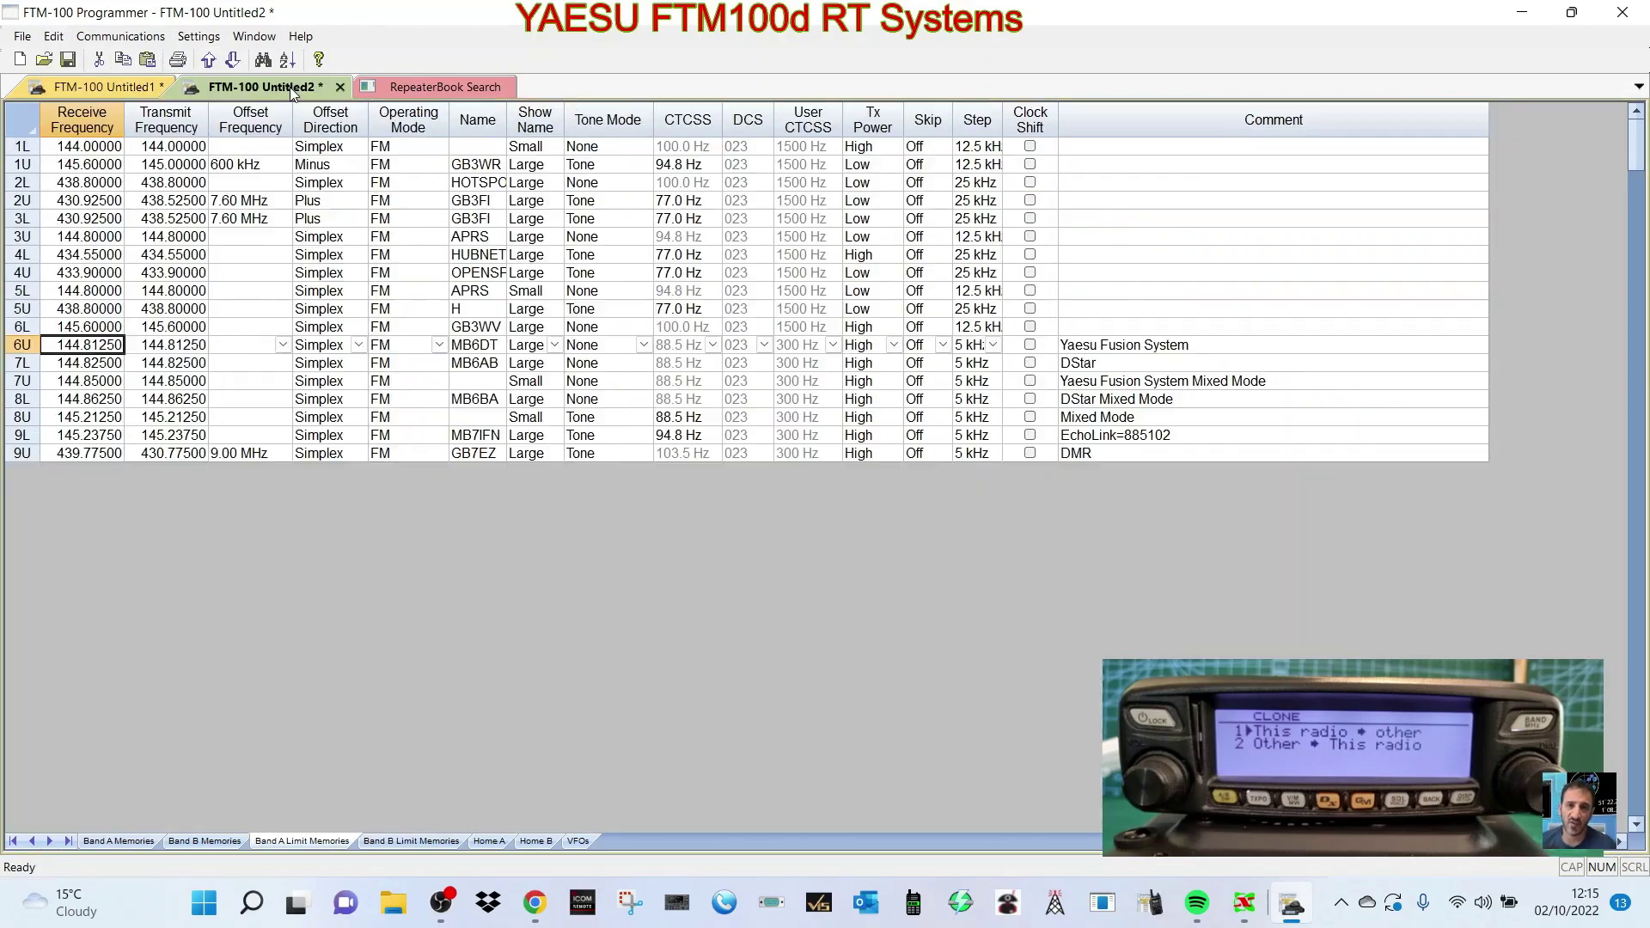
left_click(401, 88)
left_click(263, 87)
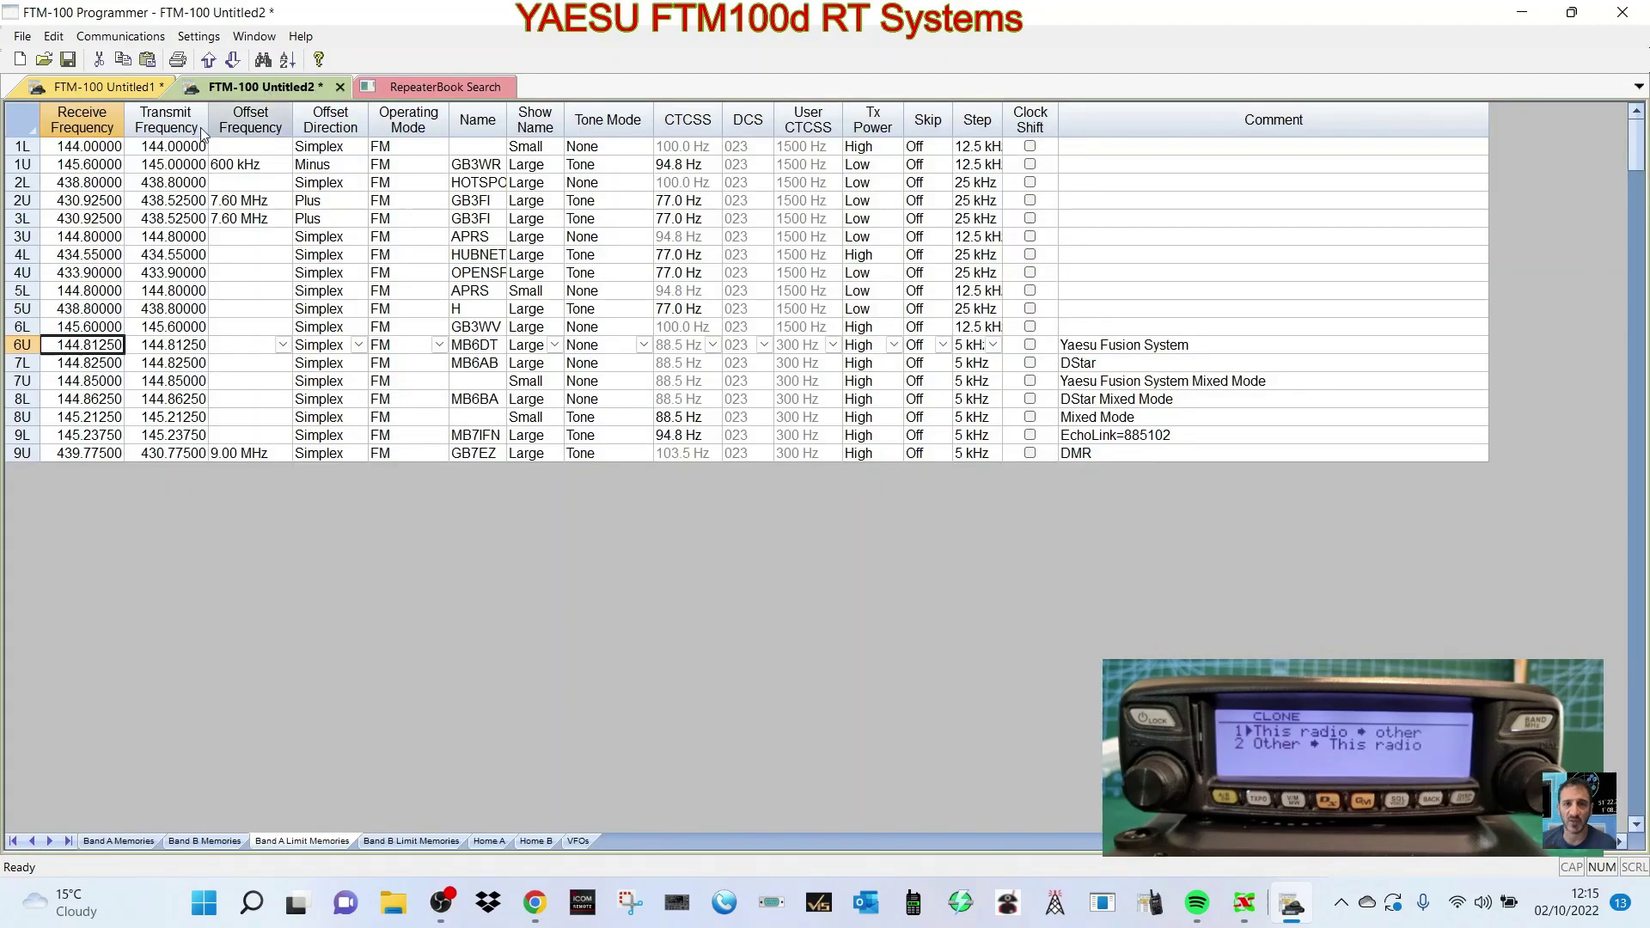
left_click(409, 85)
left_click(263, 87)
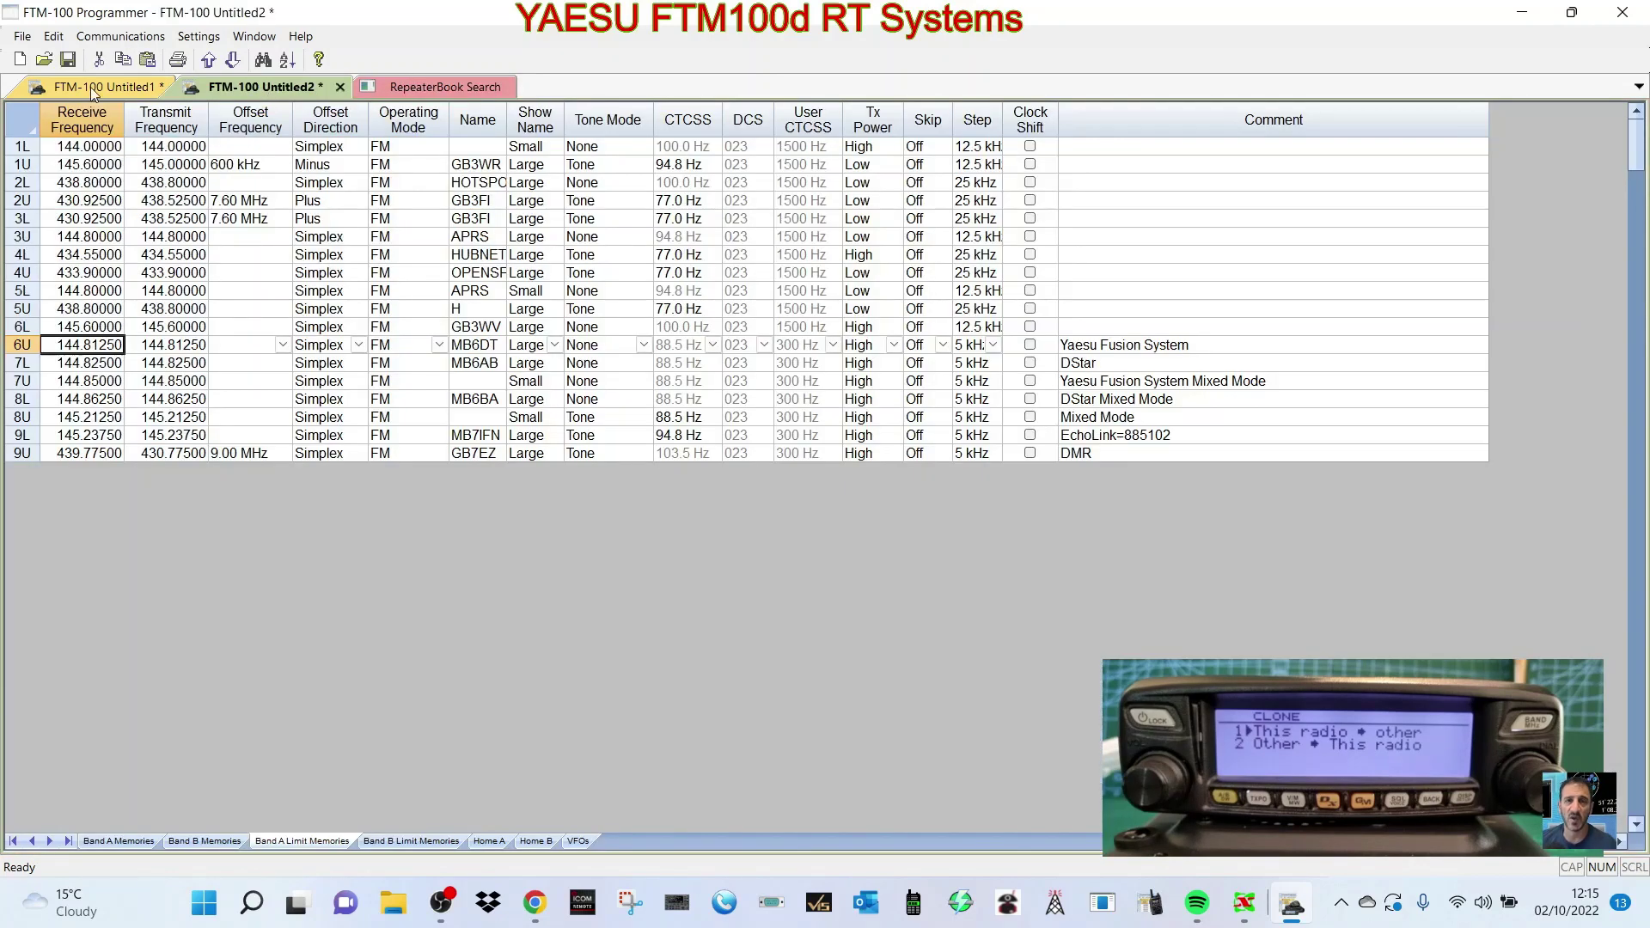
Paste the copied repeaters into Untitled1's Band A Memories from row 2 with Ctrl+V
left_click(64, 86)
left_click(60, 175)
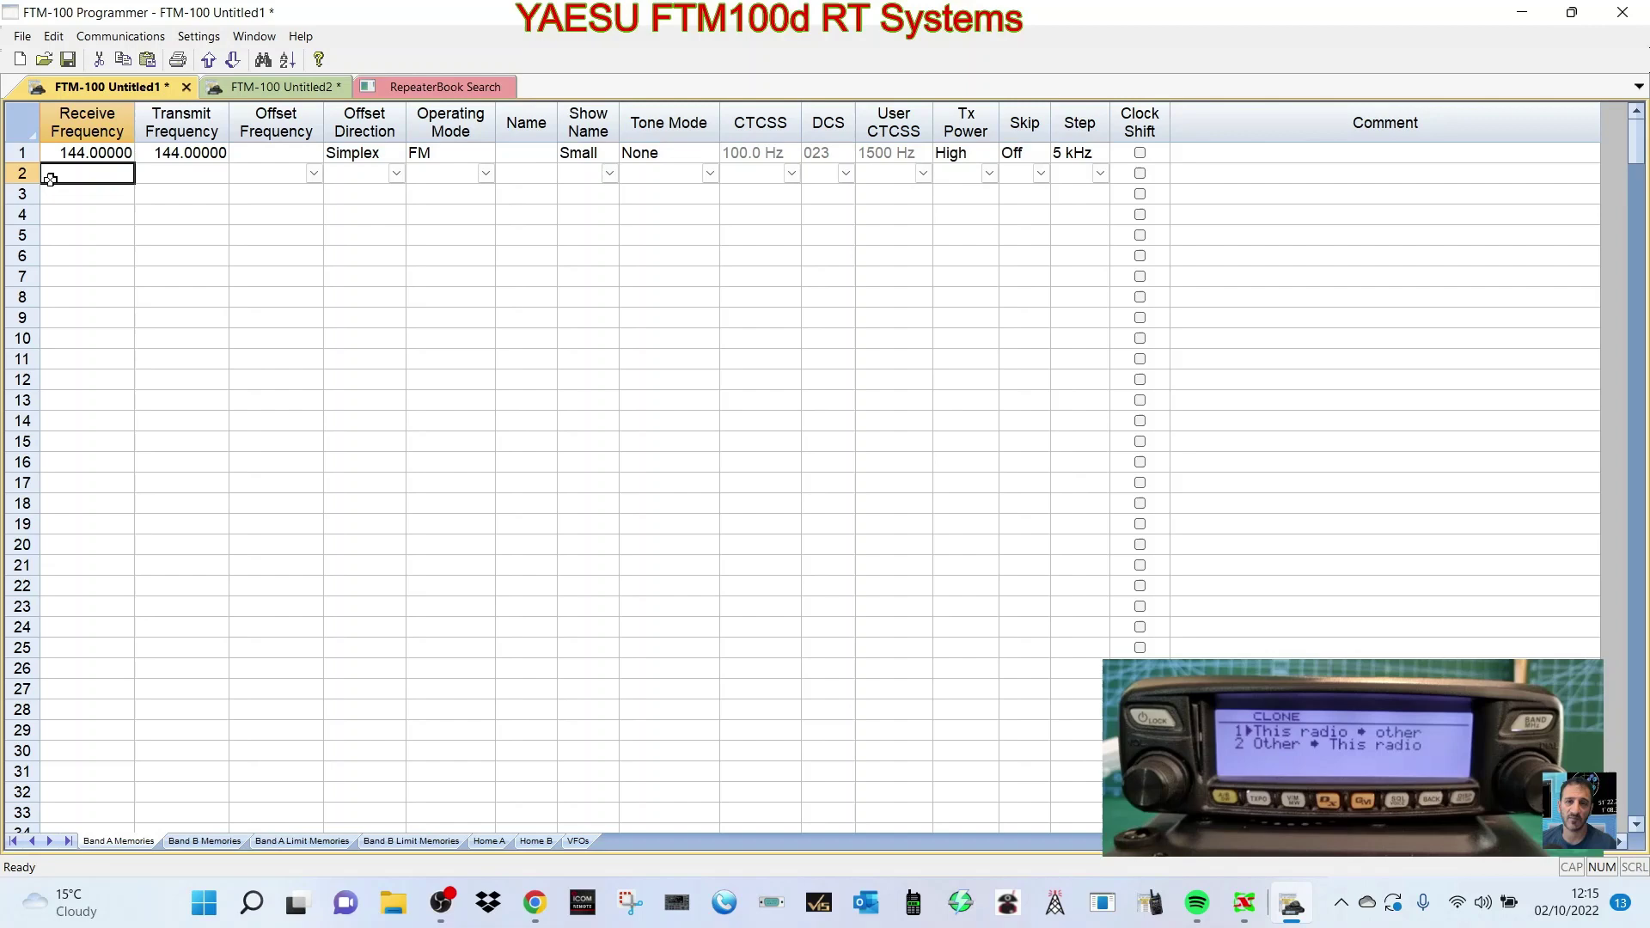
left_click(24, 175)
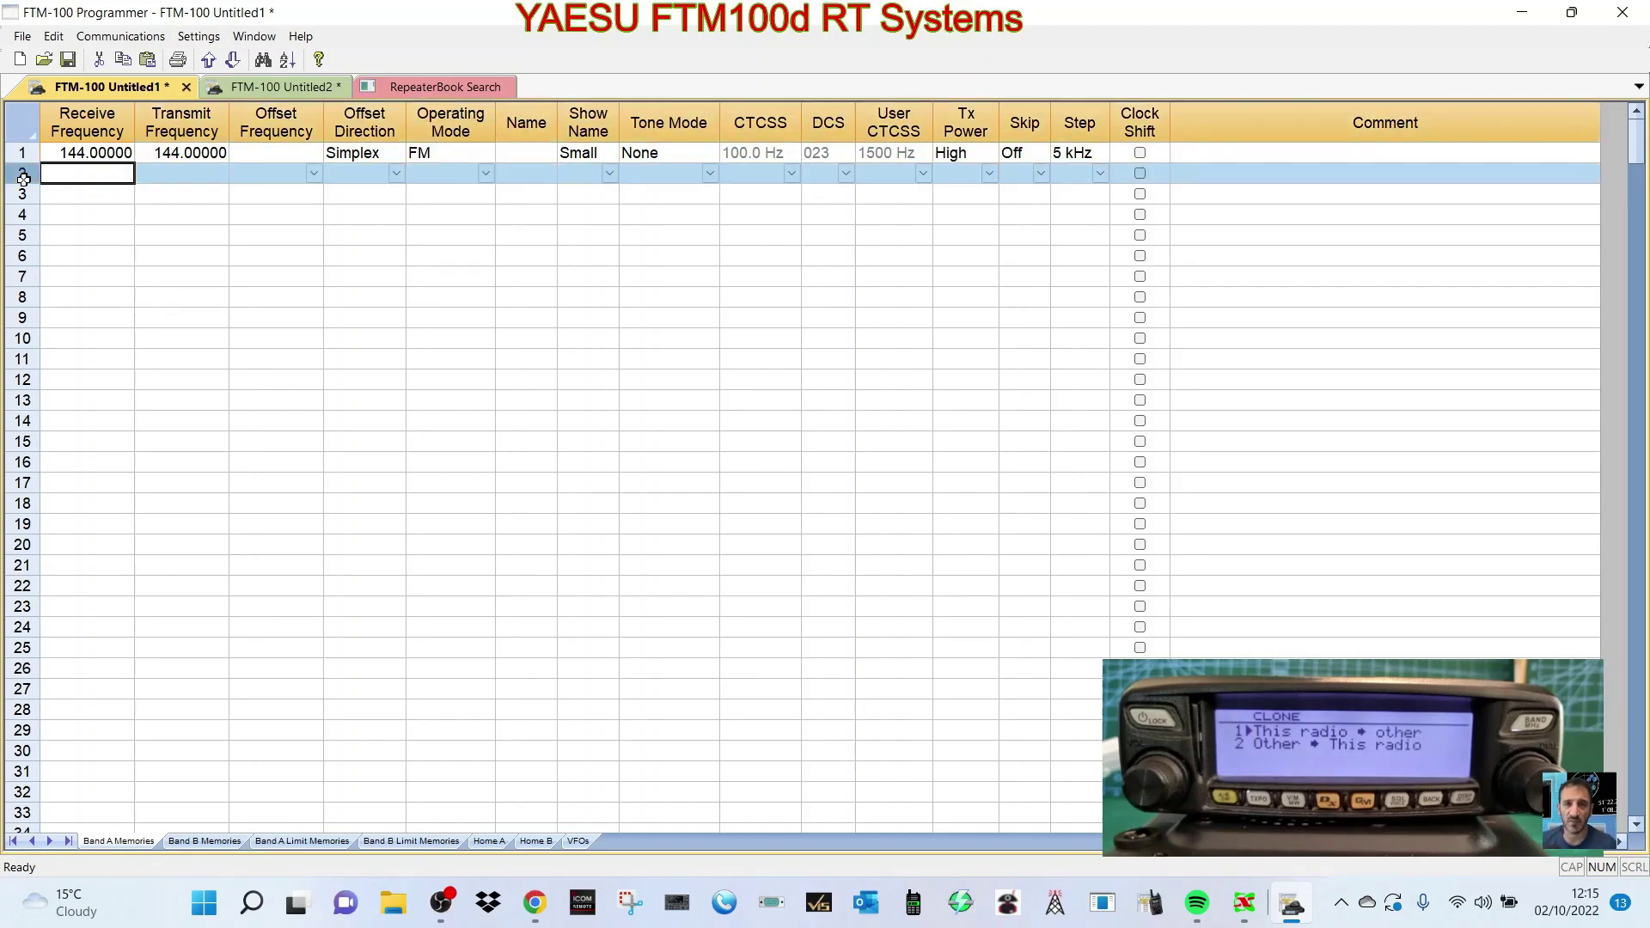
key("ctrl+v")
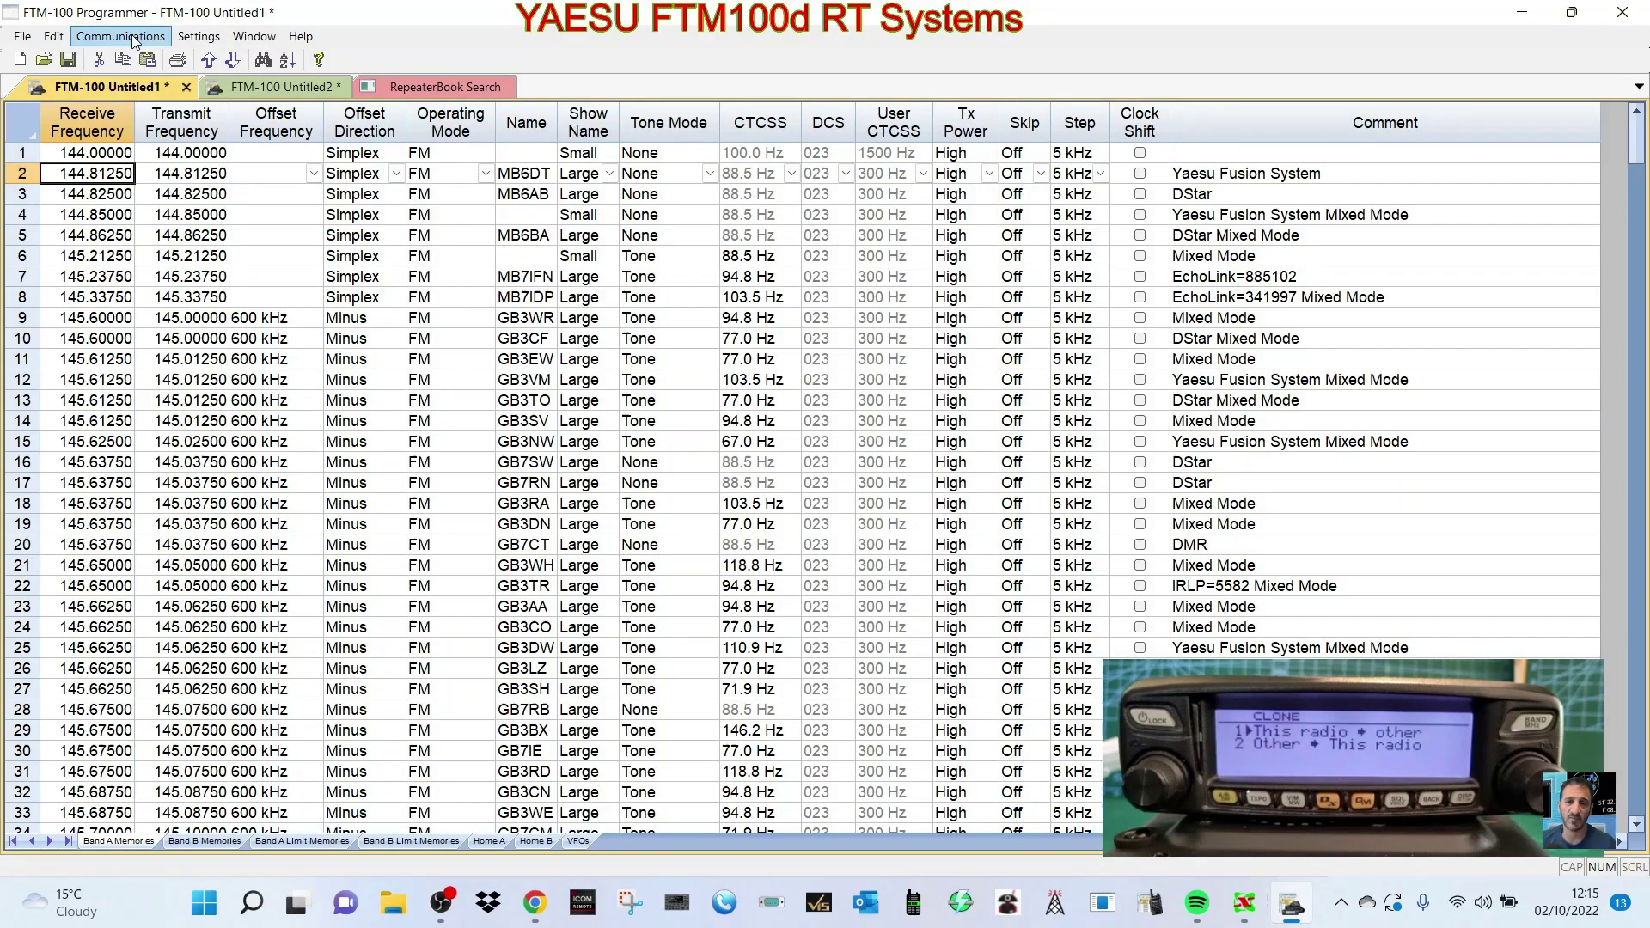
Look through the program's menus, ending at Settings
left_click(193, 40)
mouse_move(299, 39)
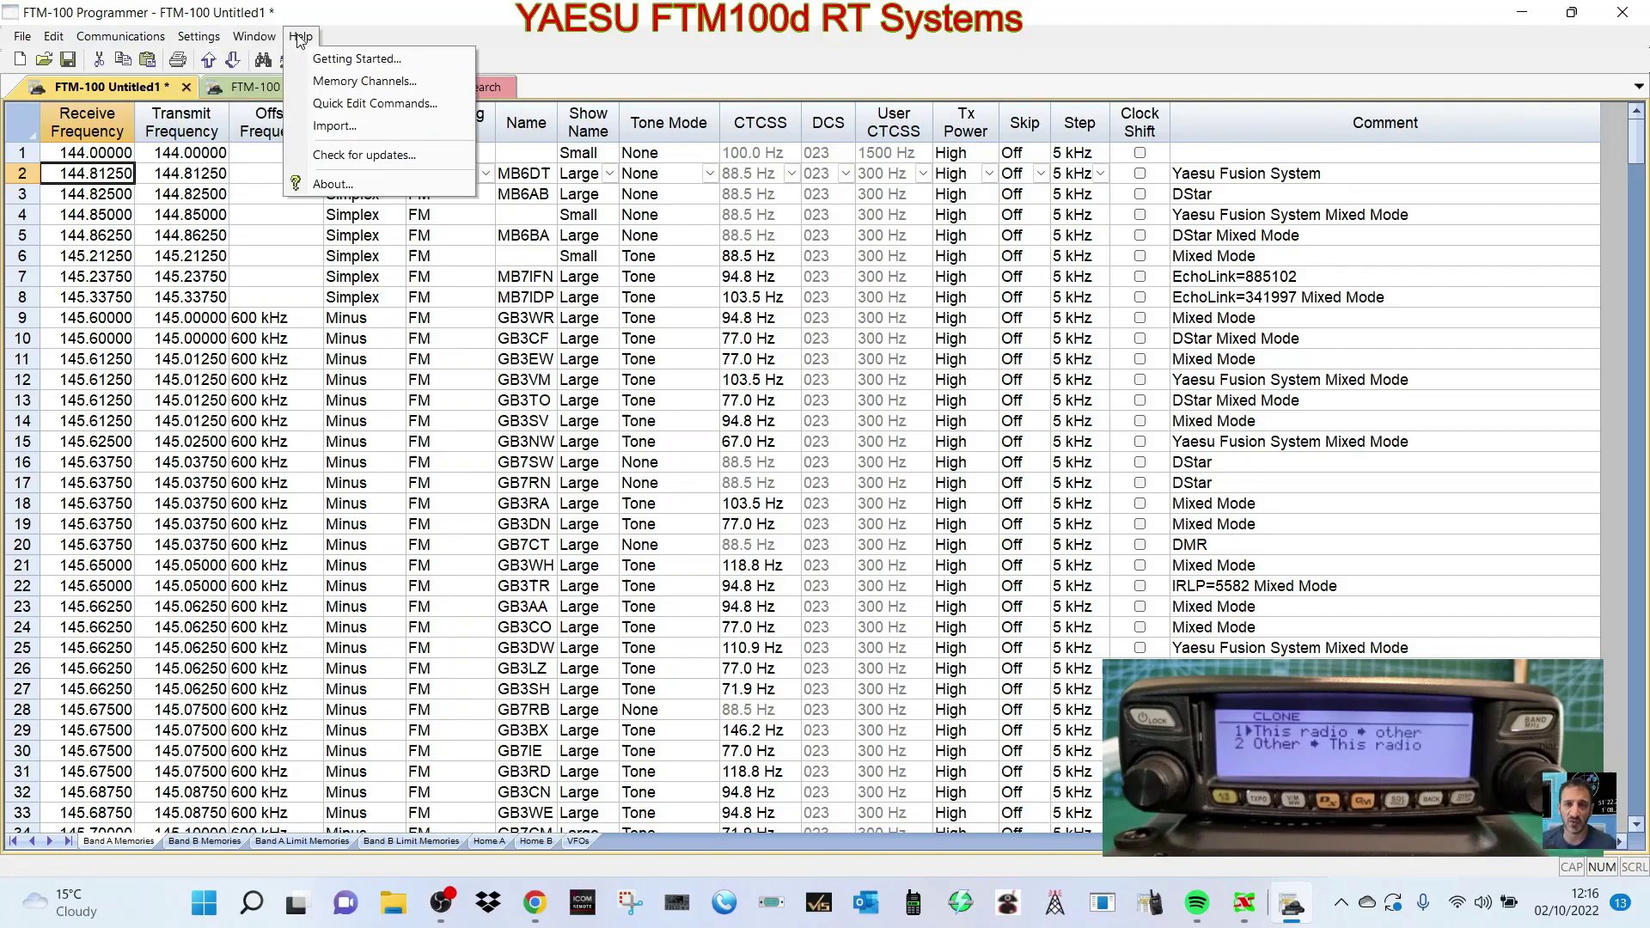
mouse_move(53, 39)
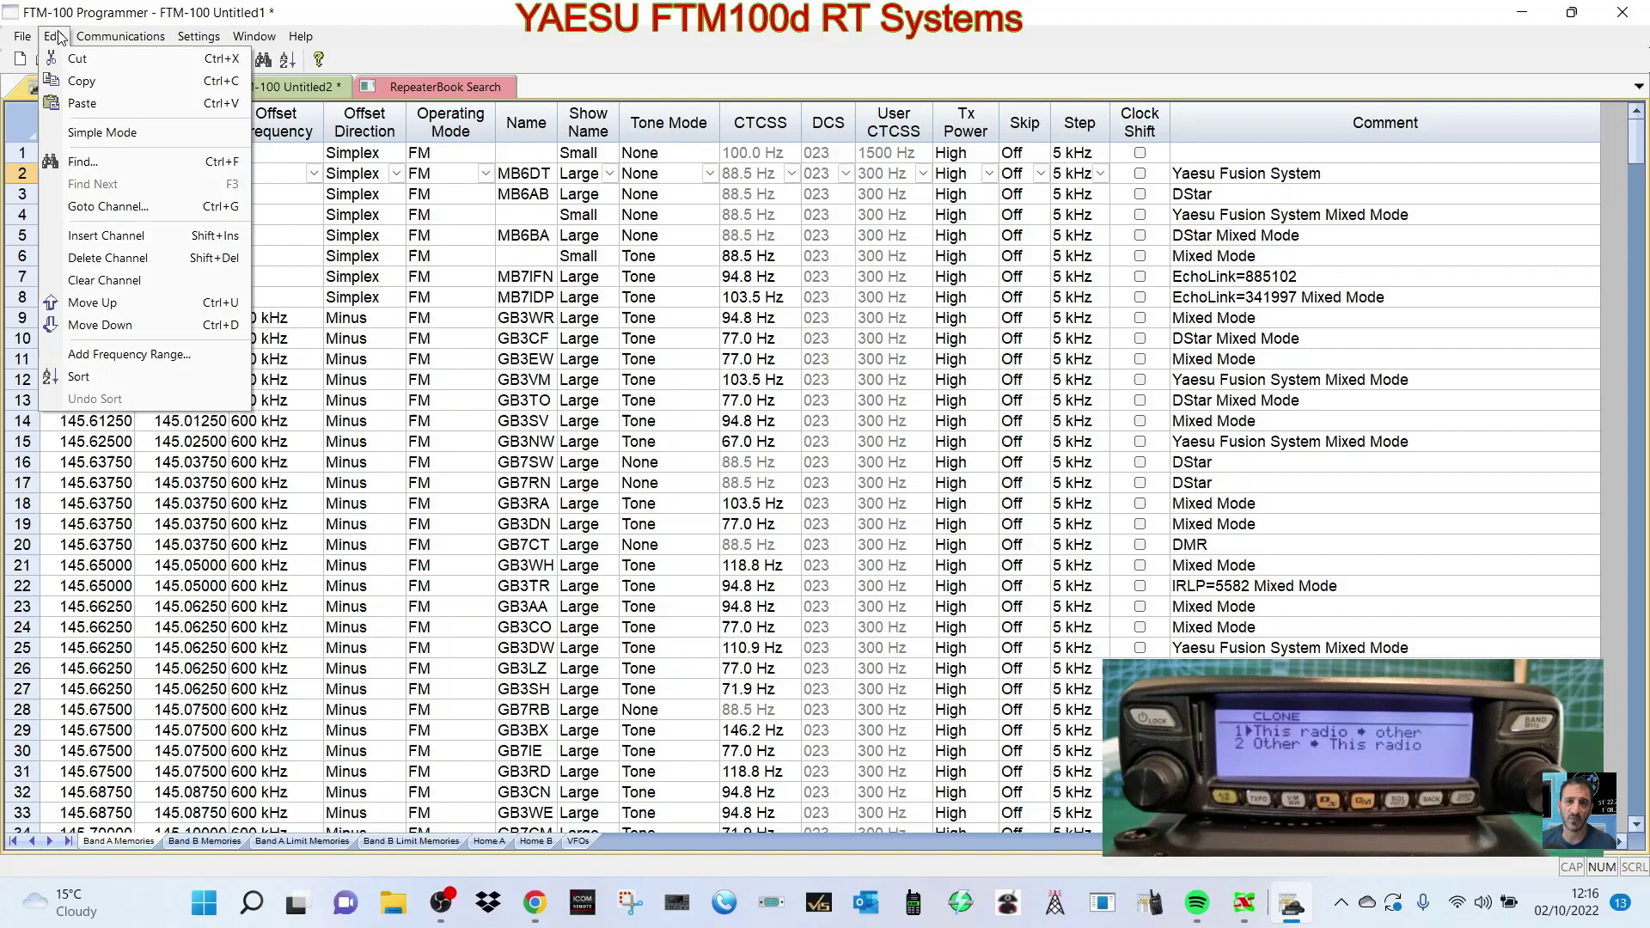
mouse_move(187, 41)
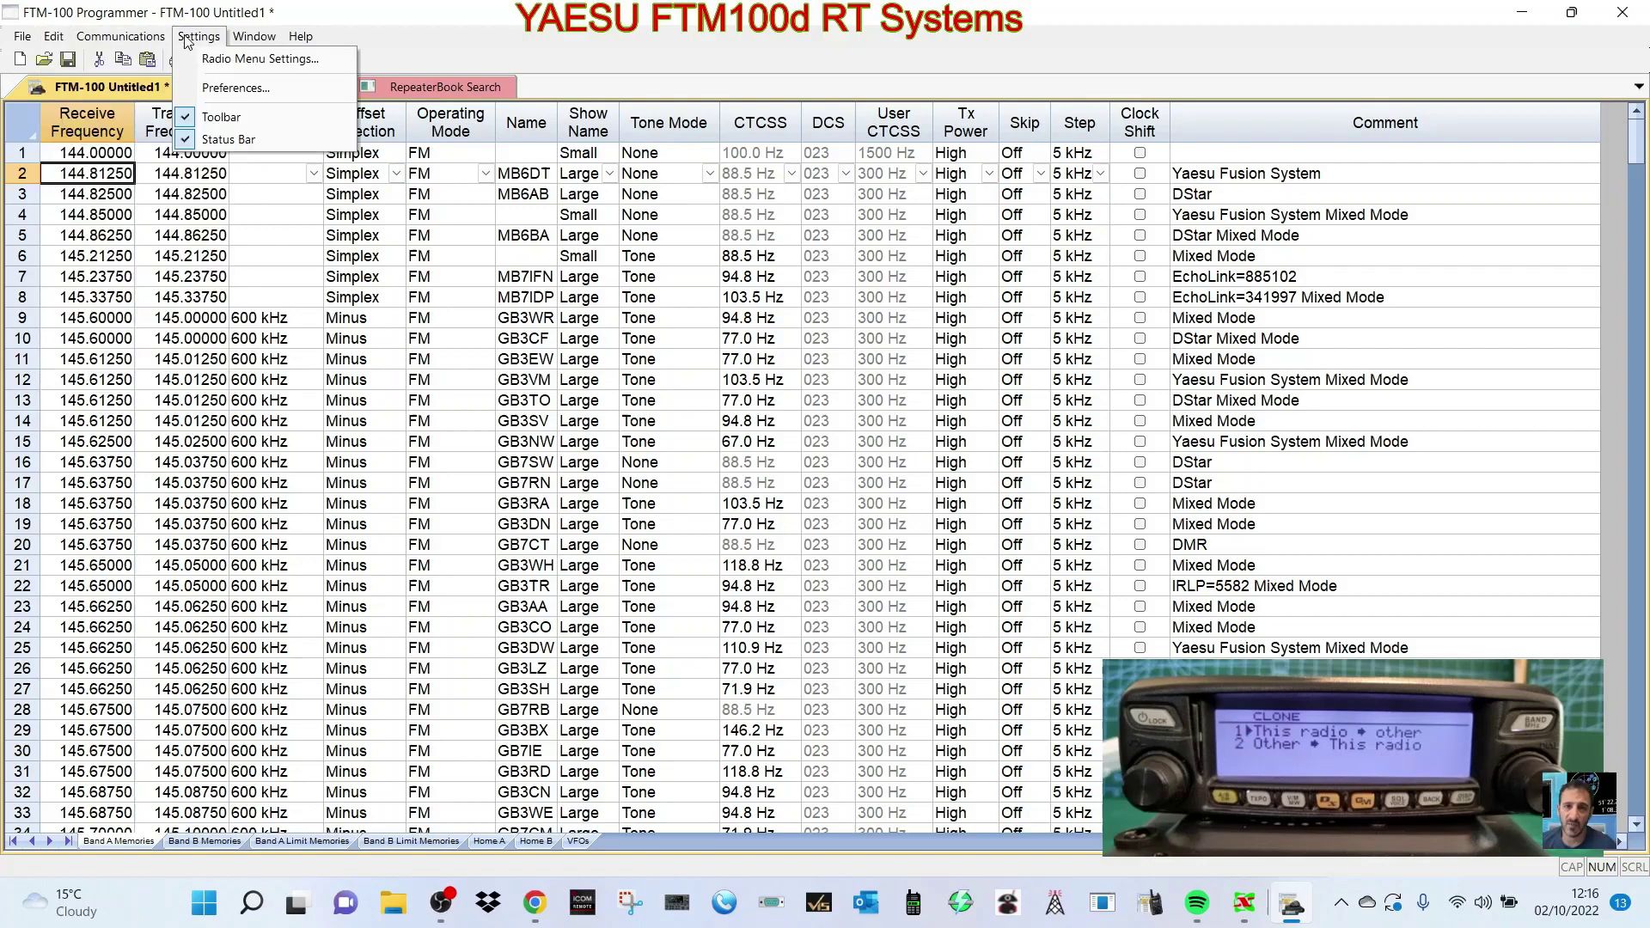
mouse_move(237, 43)
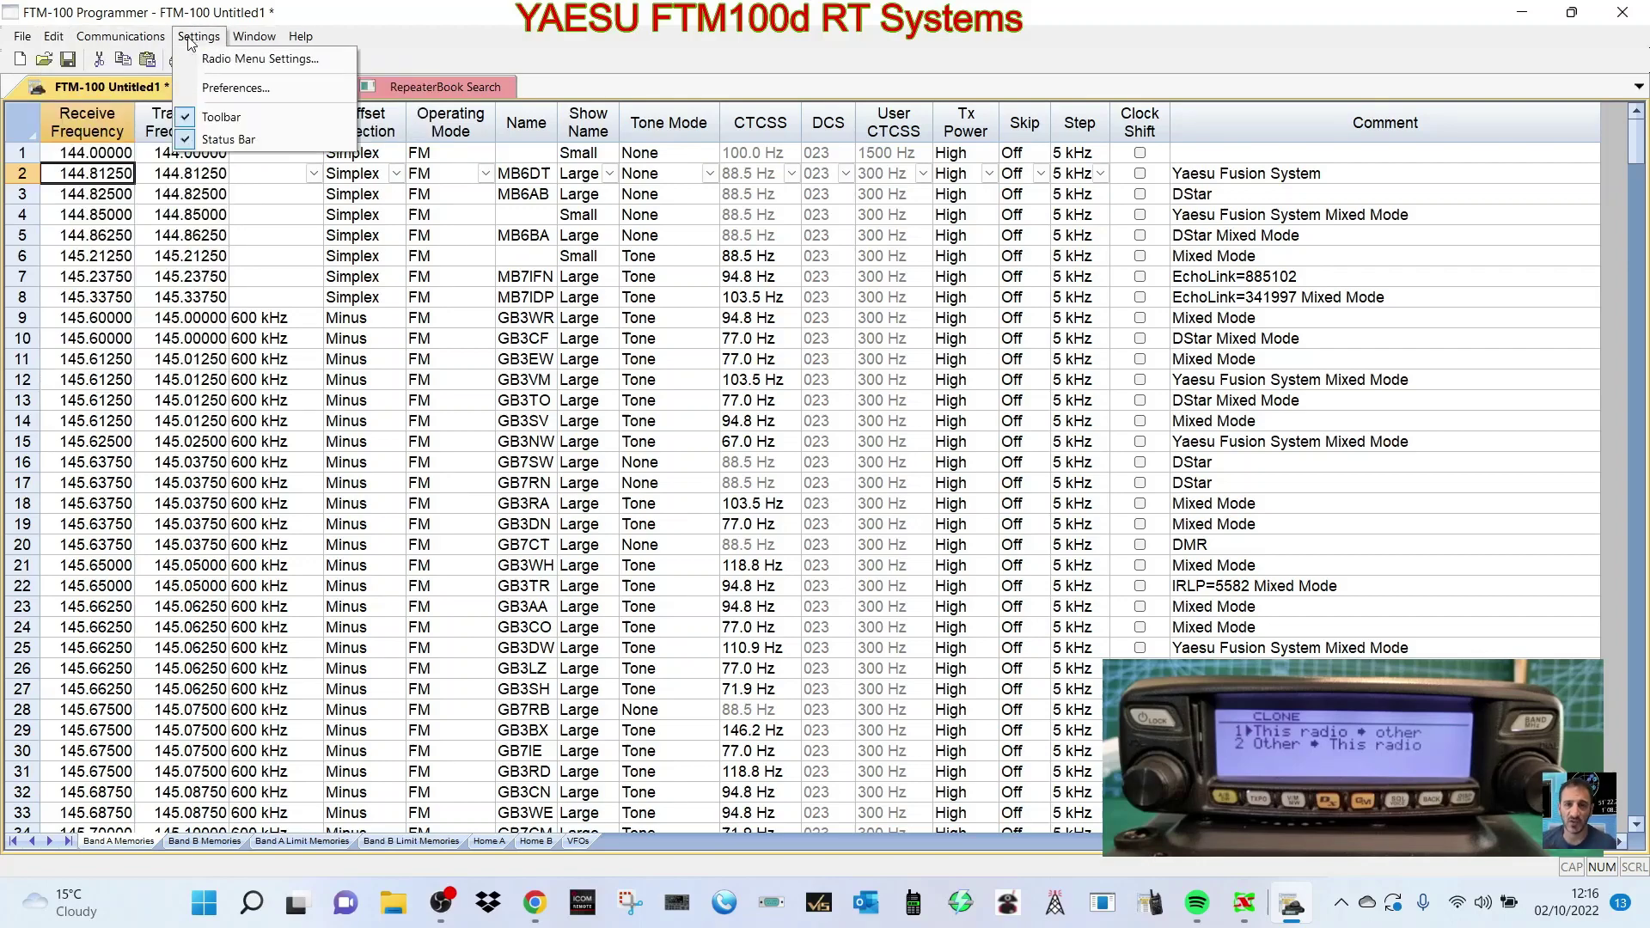
Open Preferences and browse the Memory Defaults, Font, Other and Grid Display tabs
left_click(222, 85)
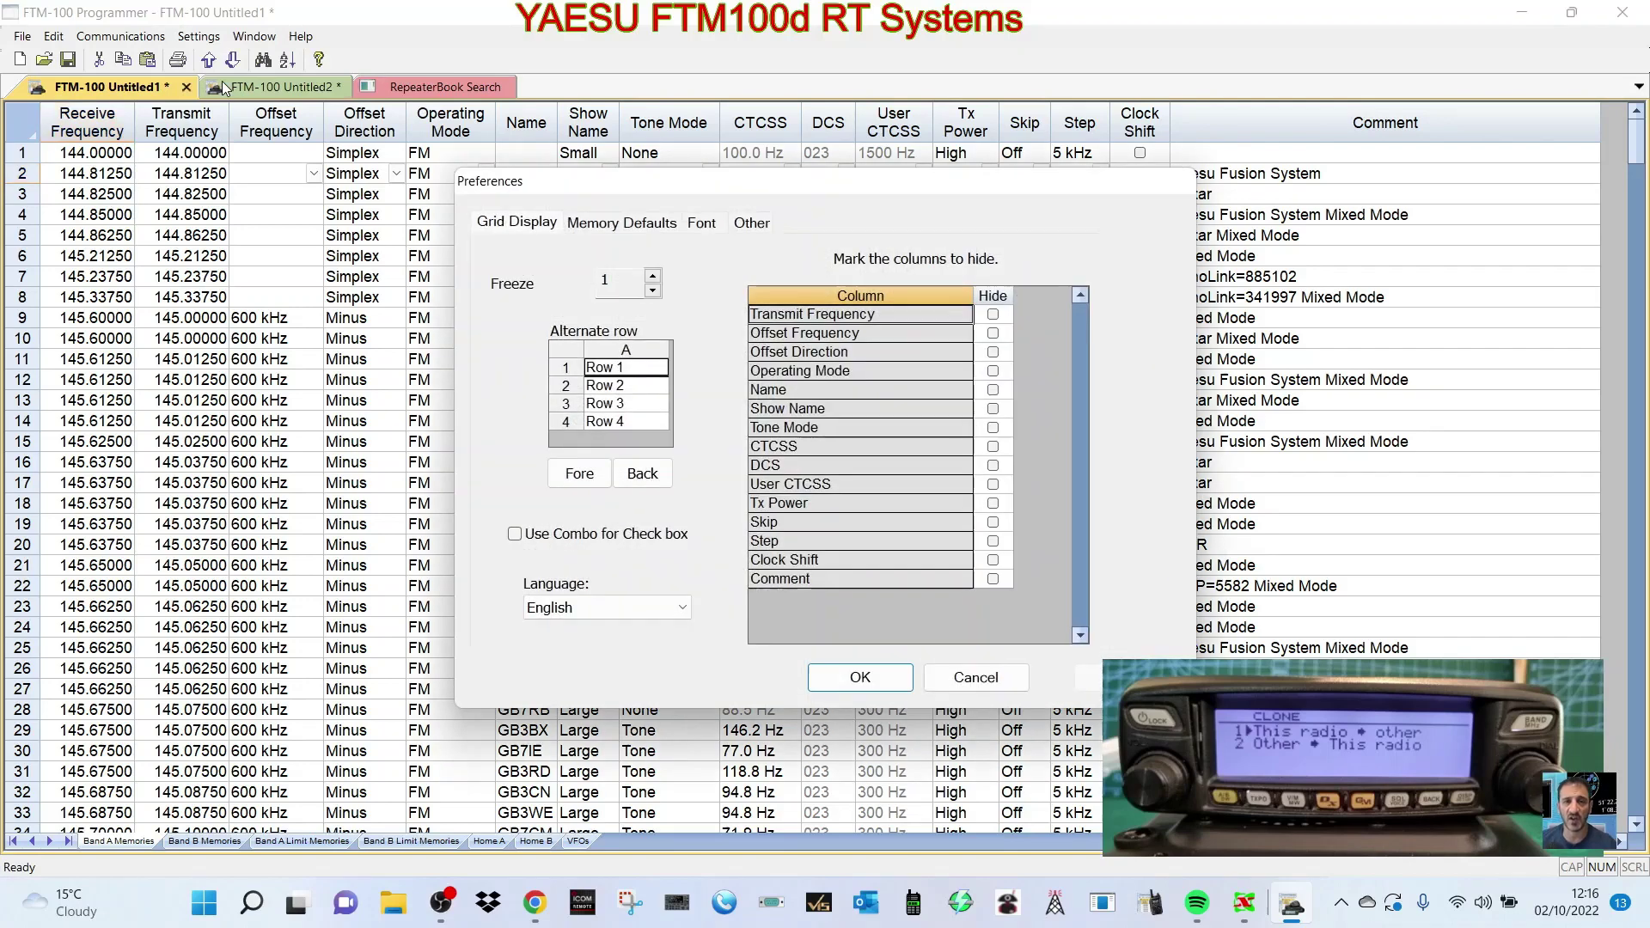
left_click(619, 222)
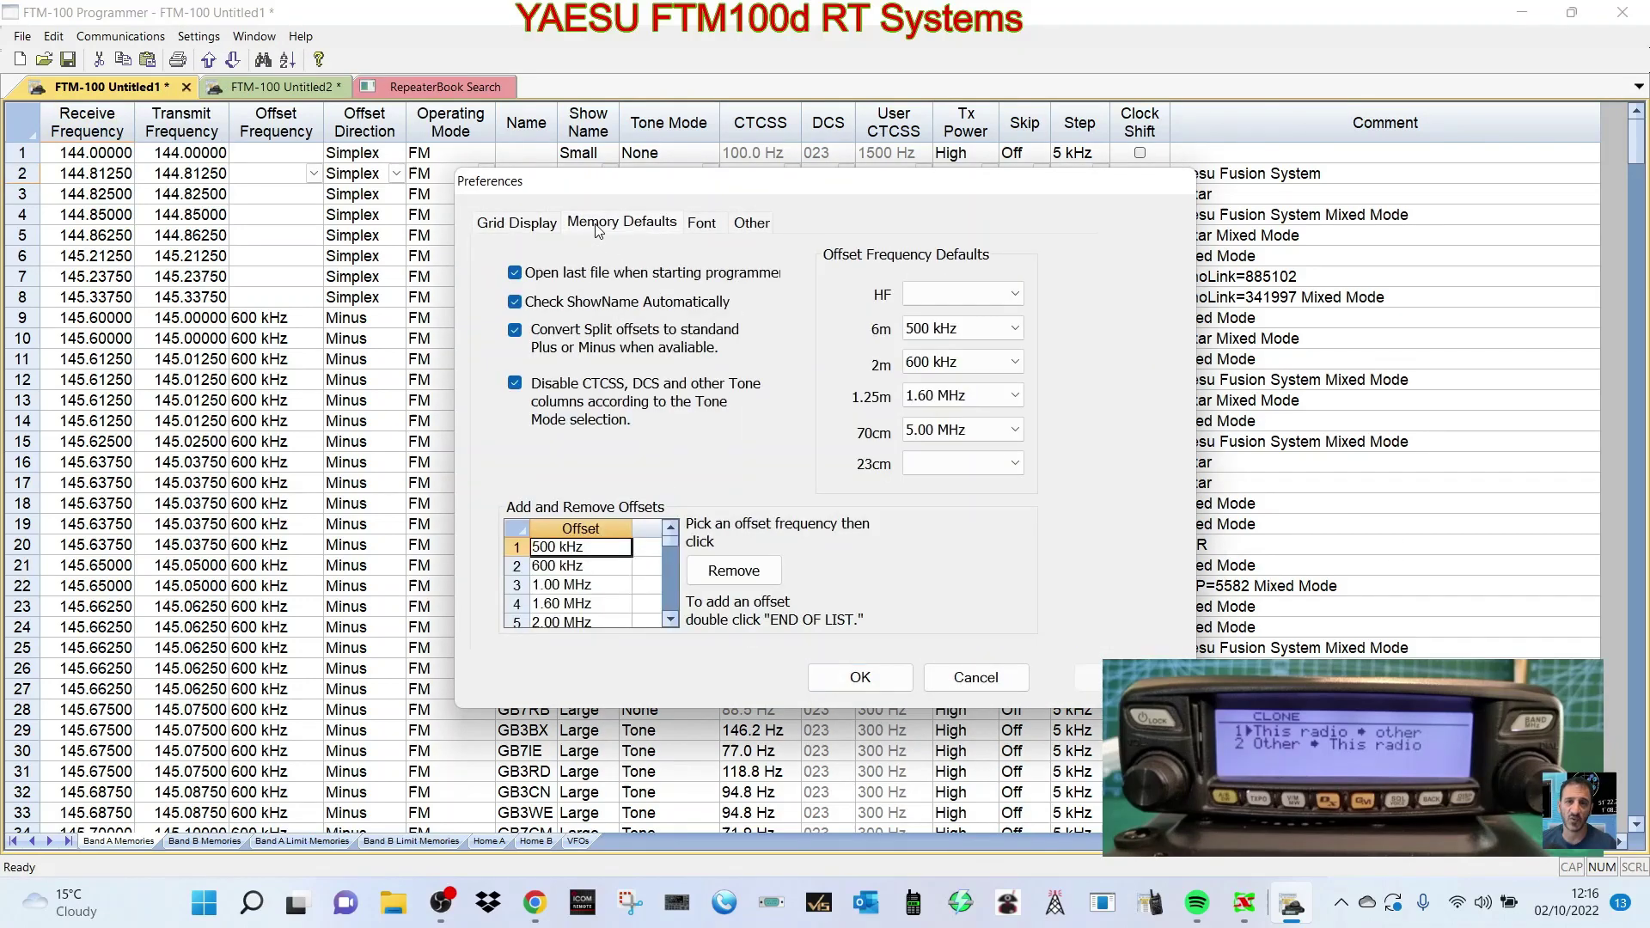
left_click(692, 226)
left_click(754, 226)
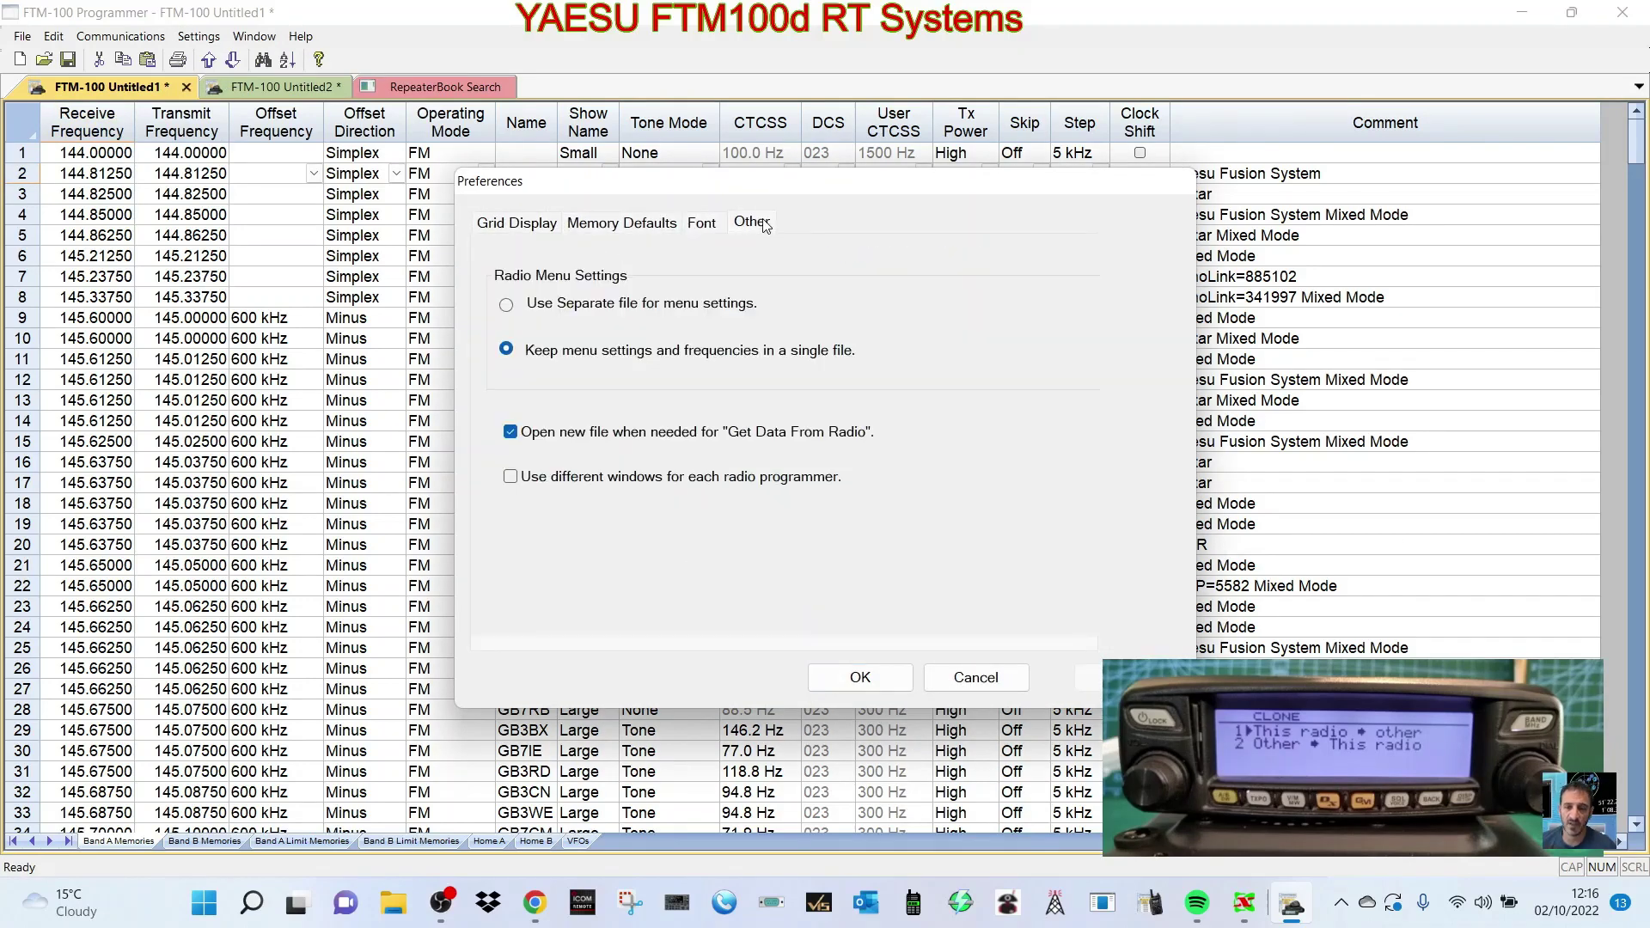
left_click(703, 225)
left_click(666, 225)
left_click(554, 225)
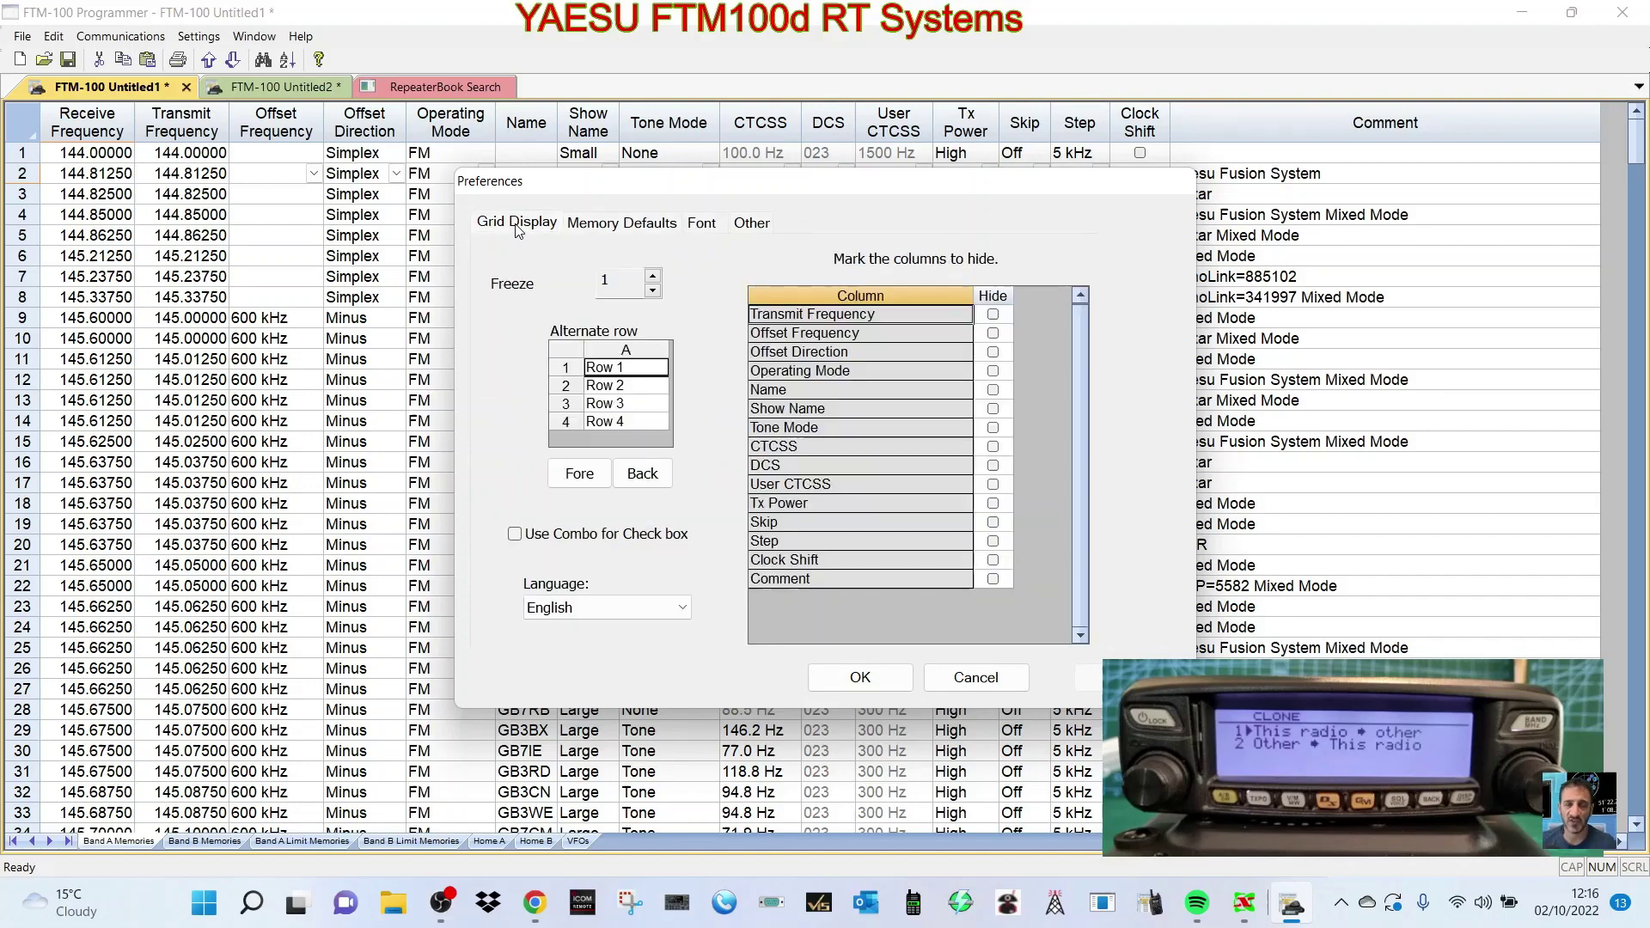
Recheck the Grid Display, Memory Defaults, Font and Other tabs, then close Preferences unchanged with OK
left_click(593, 225)
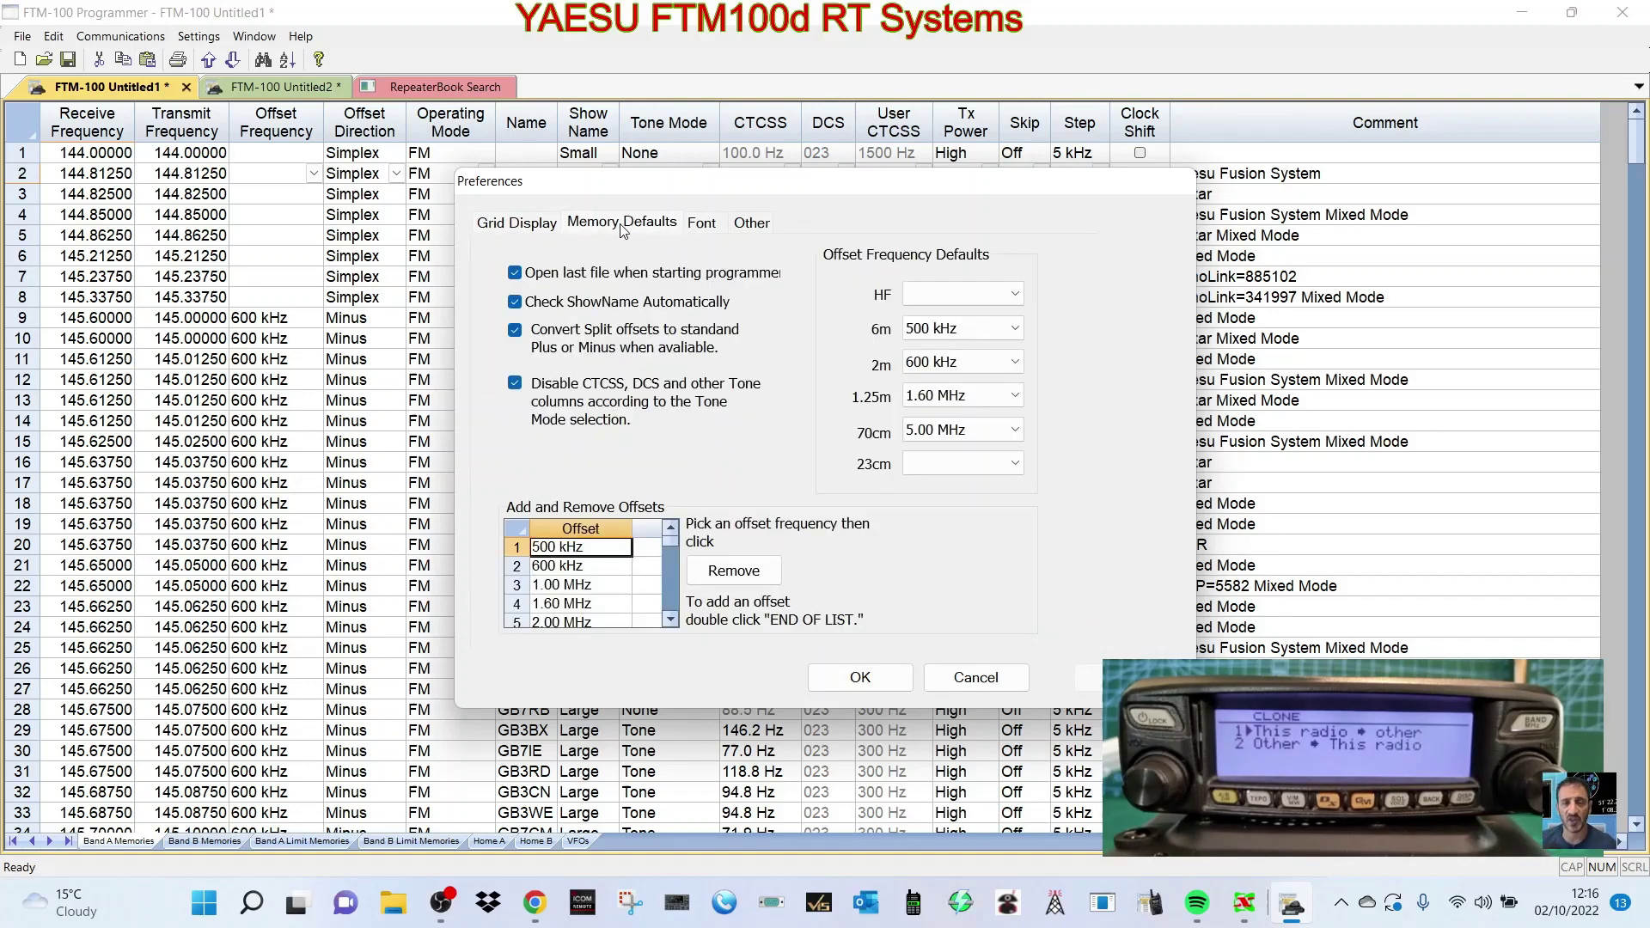
left_click(524, 229)
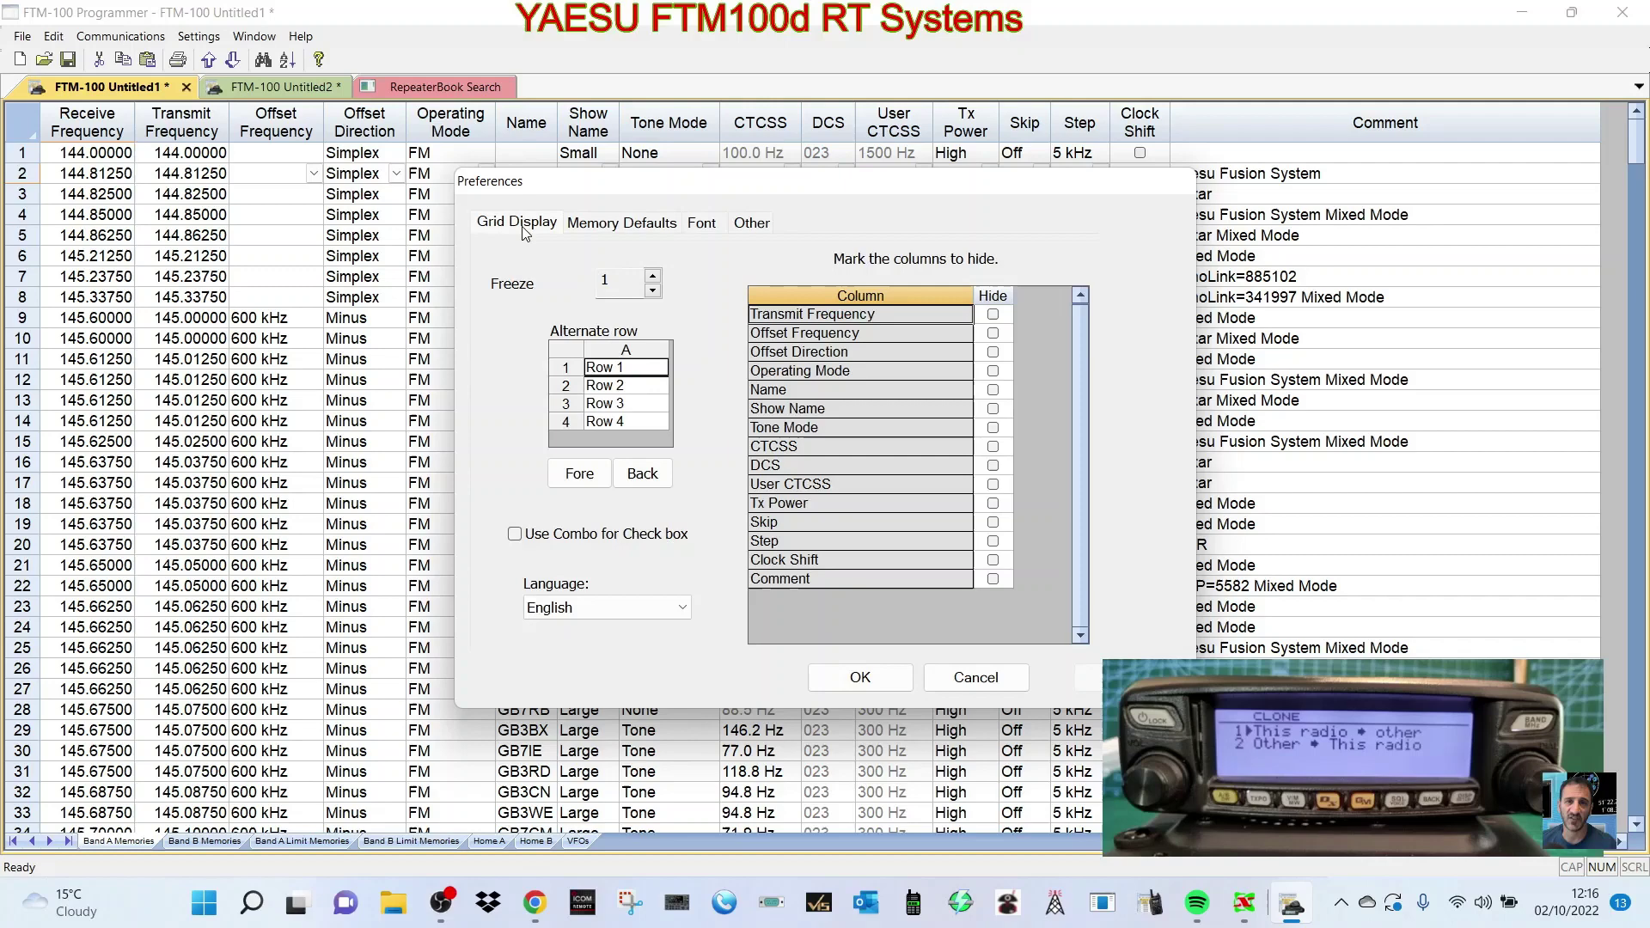
left_click(608, 227)
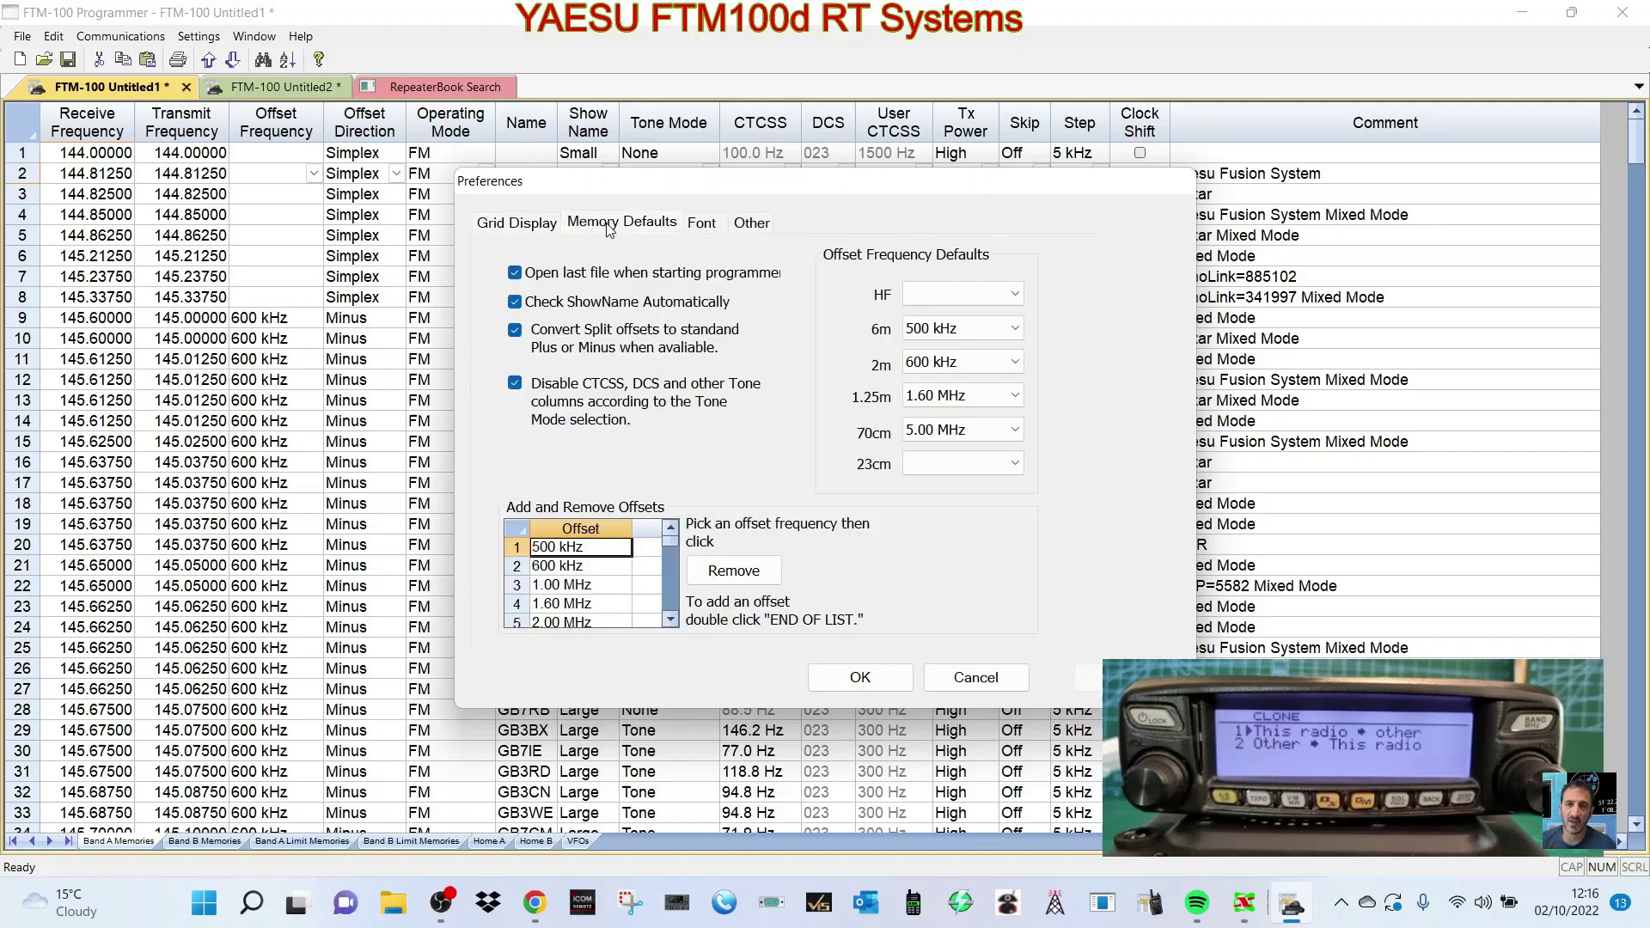
left_click(701, 227)
left_click(751, 225)
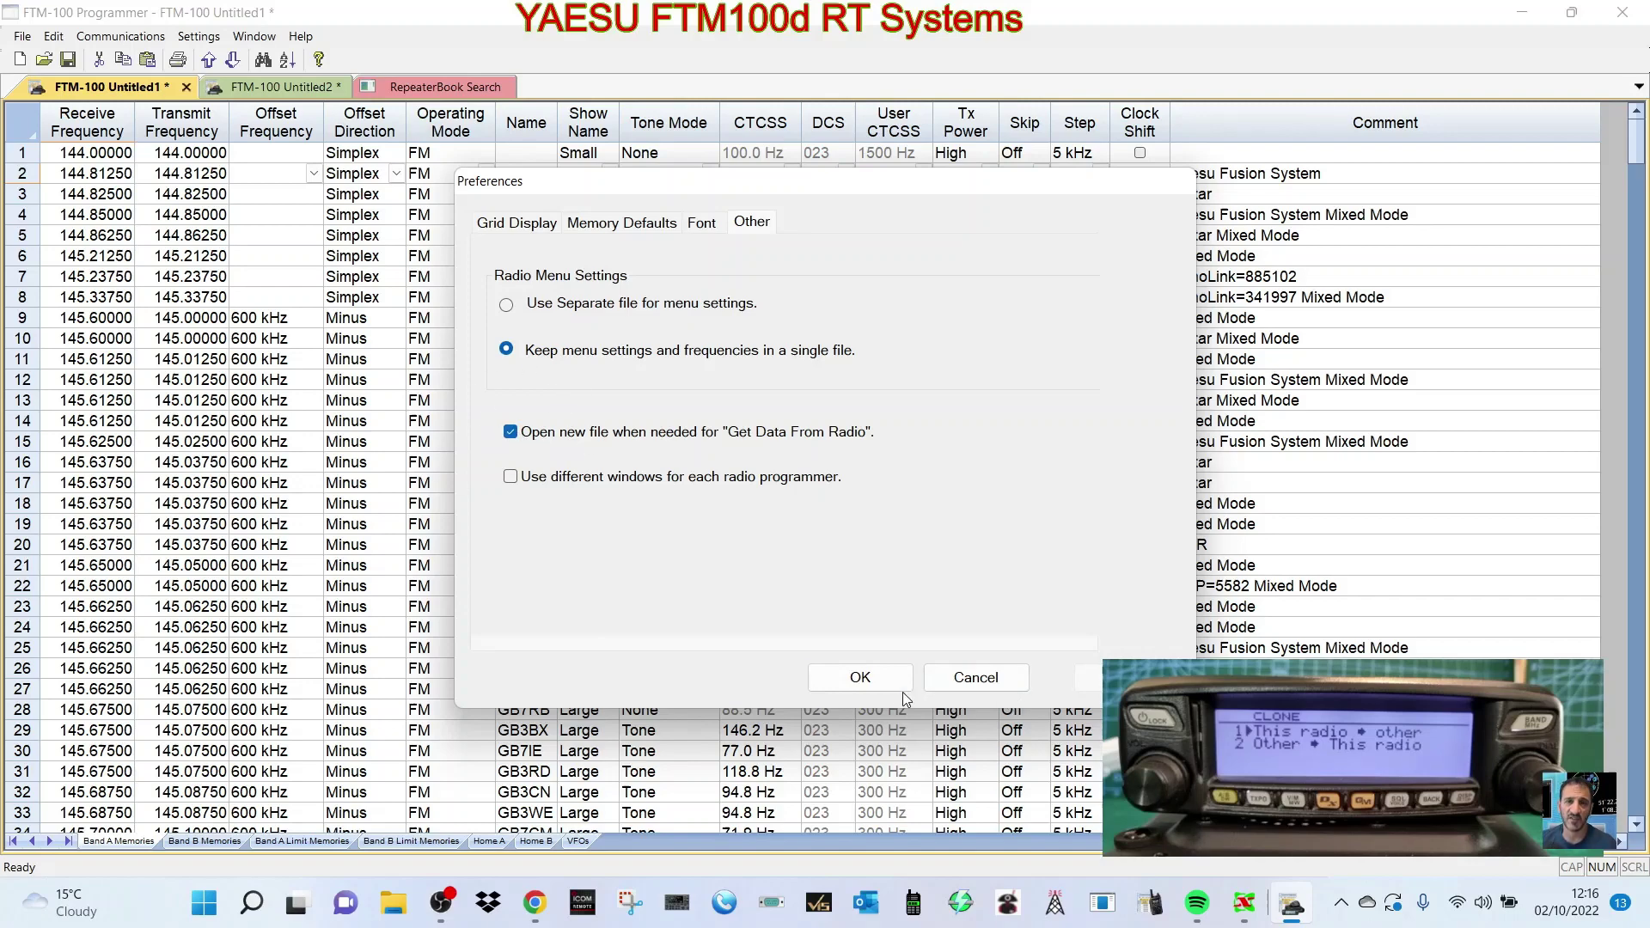
left_click(860, 677)
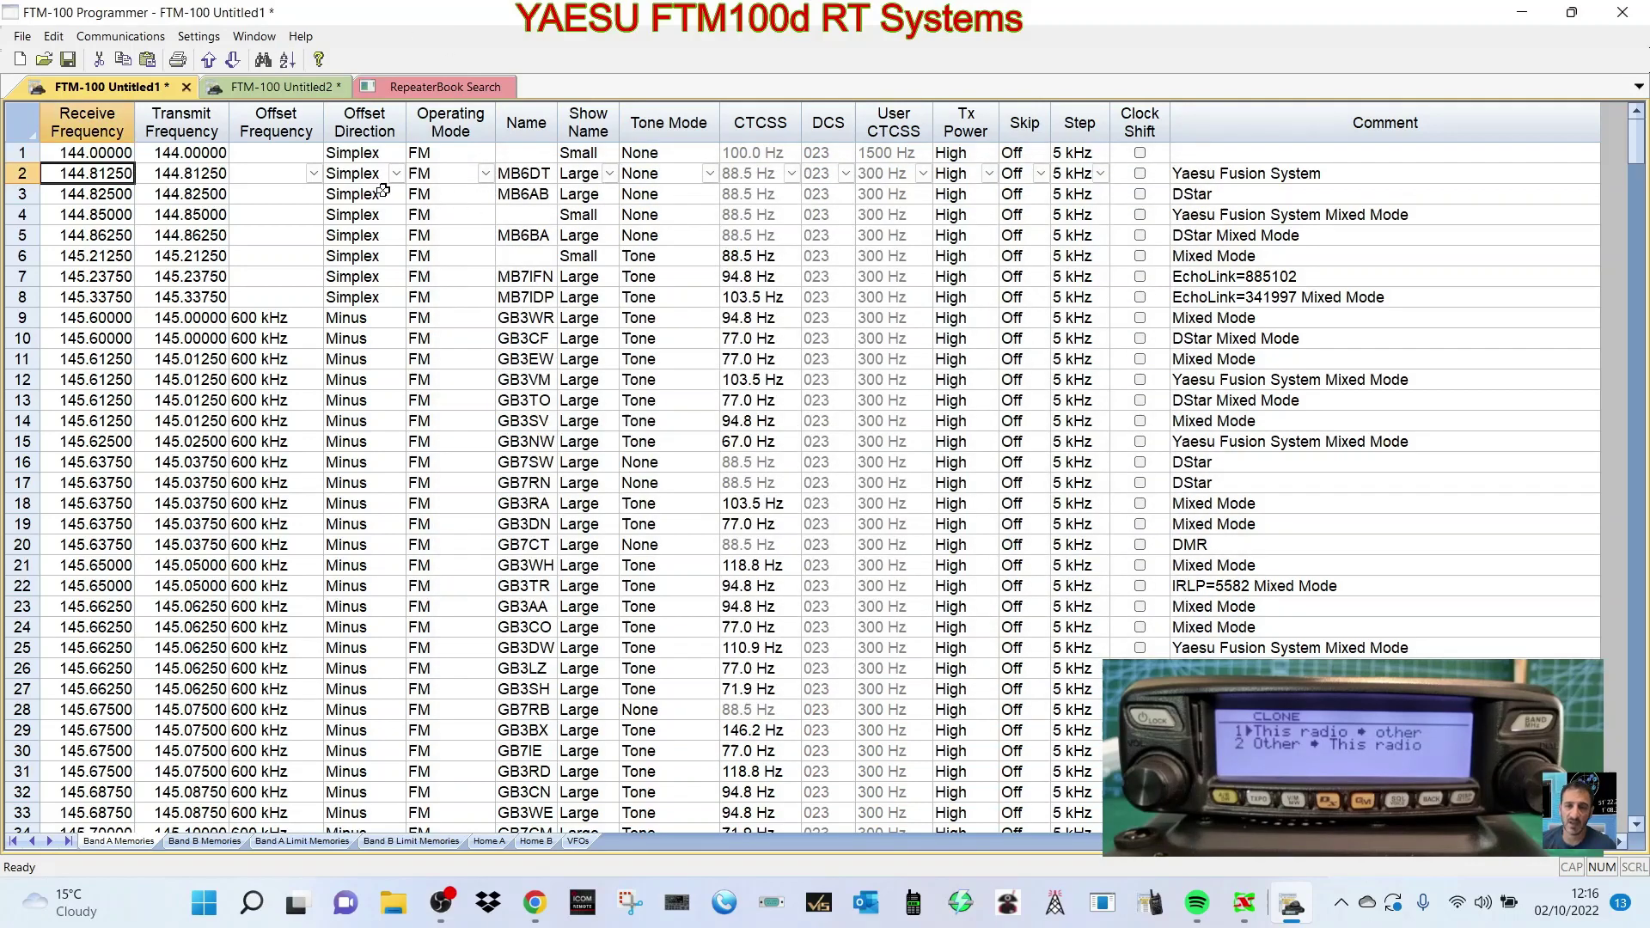
Compare the Untitled2 and Untitled1 memory files and the RepeaterBook results, ending on Untitled1
left_click(270, 89)
left_click(81, 86)
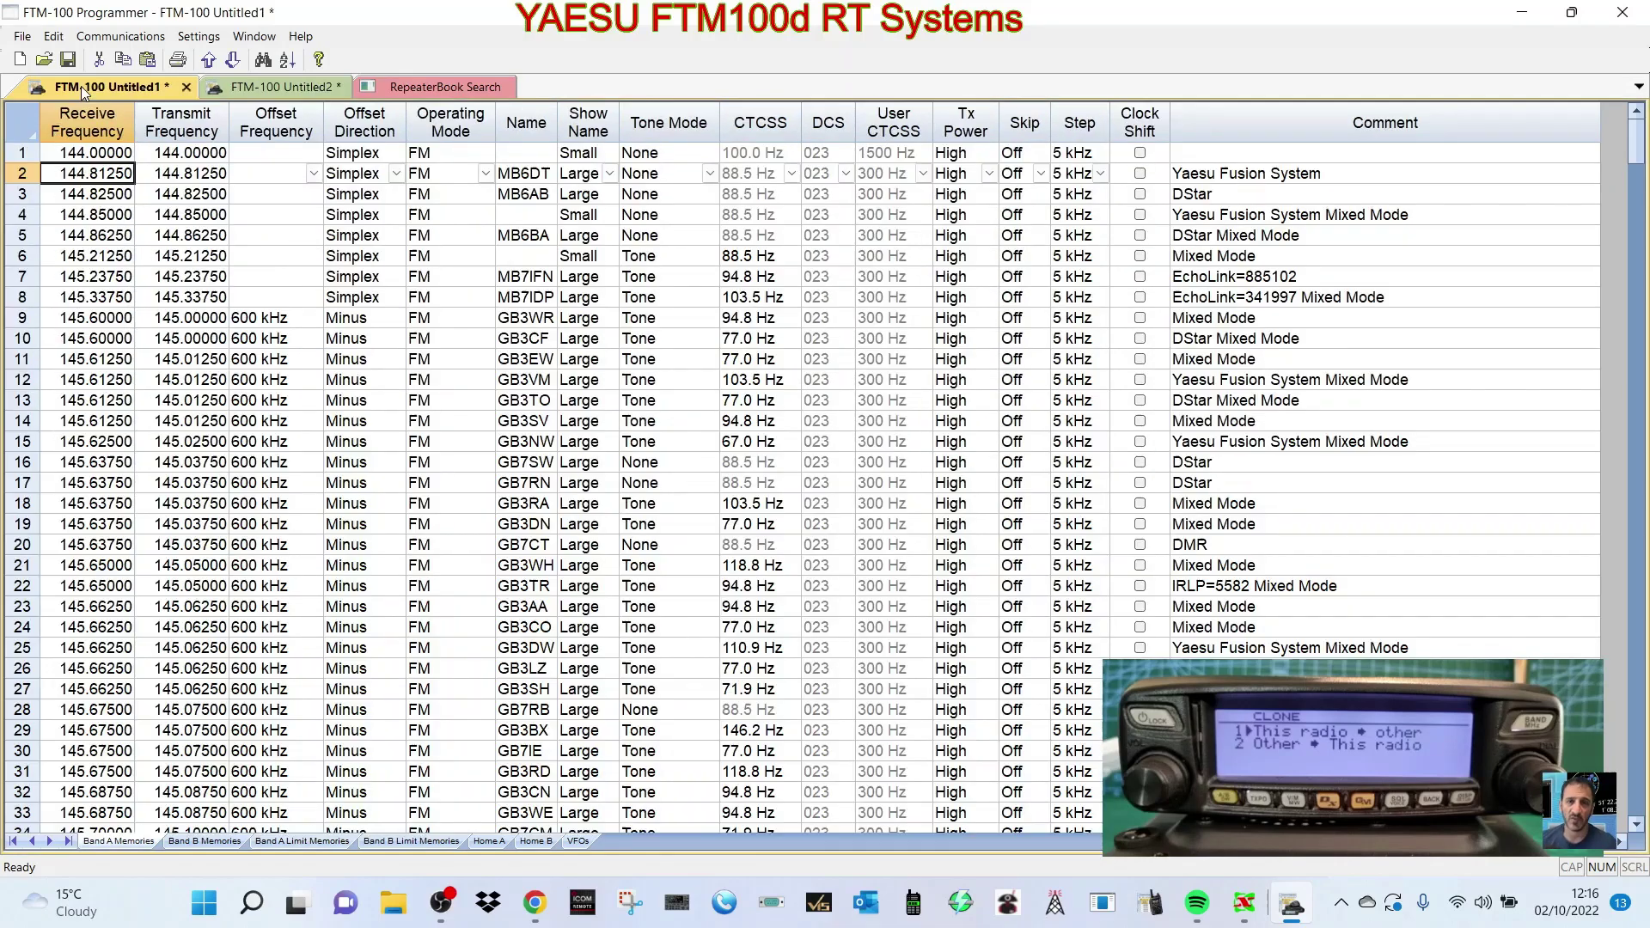
left_click(244, 87)
left_click(396, 90)
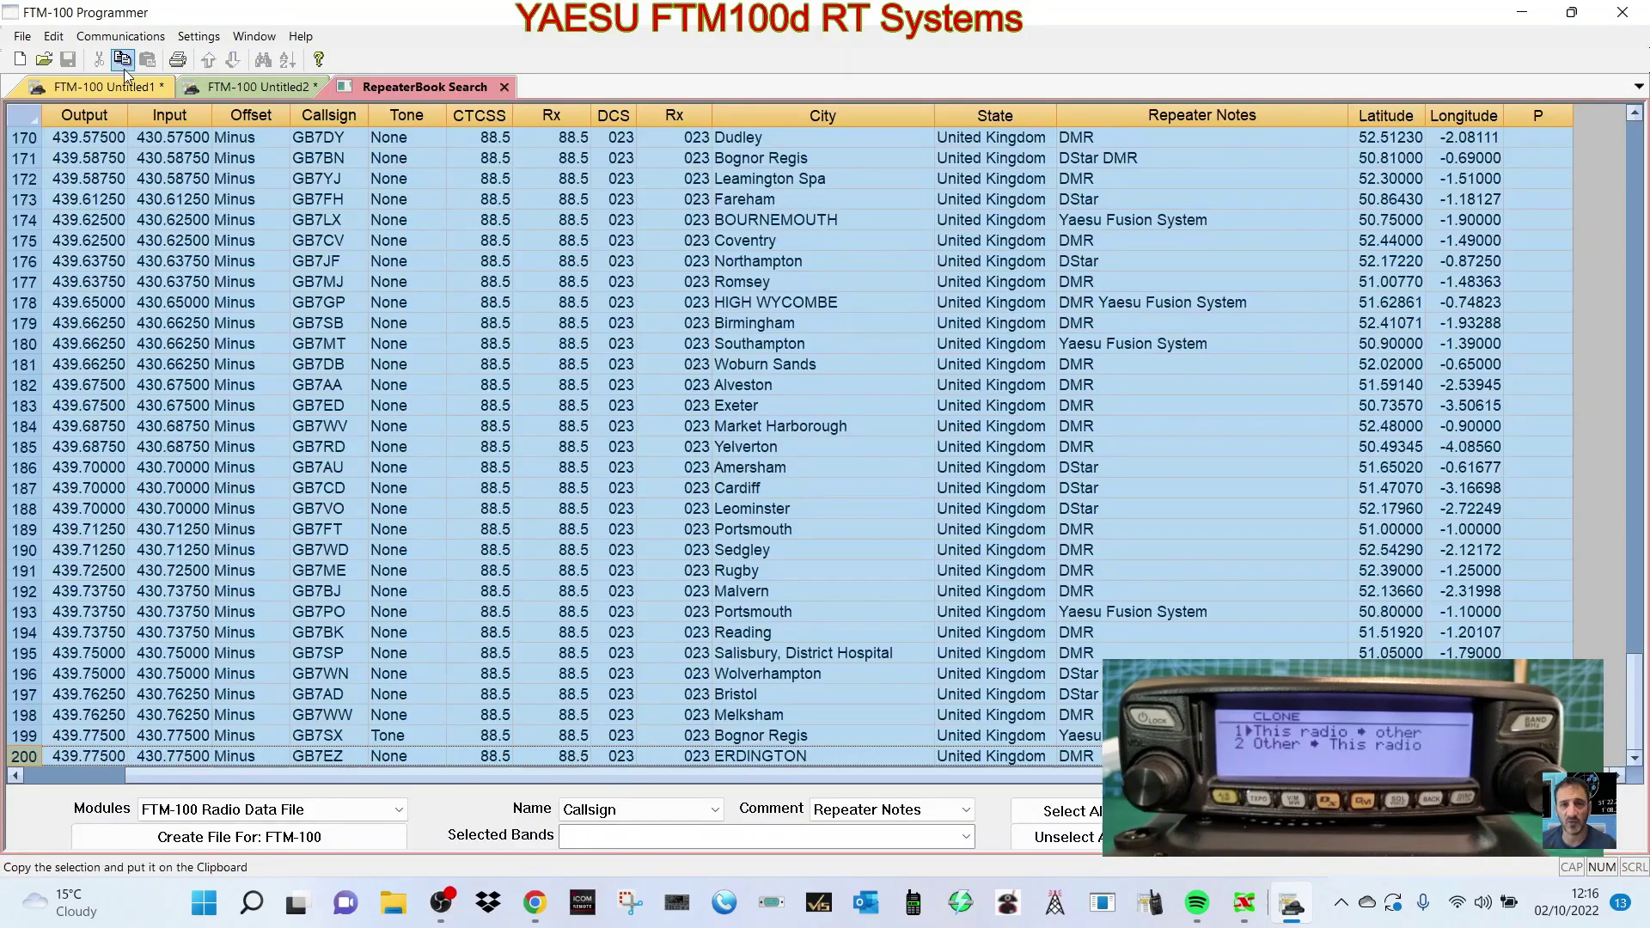
left_click(107, 86)
Start Send Data To Radio from the Communications menu and confirm the operator's callsign
left_click(118, 37)
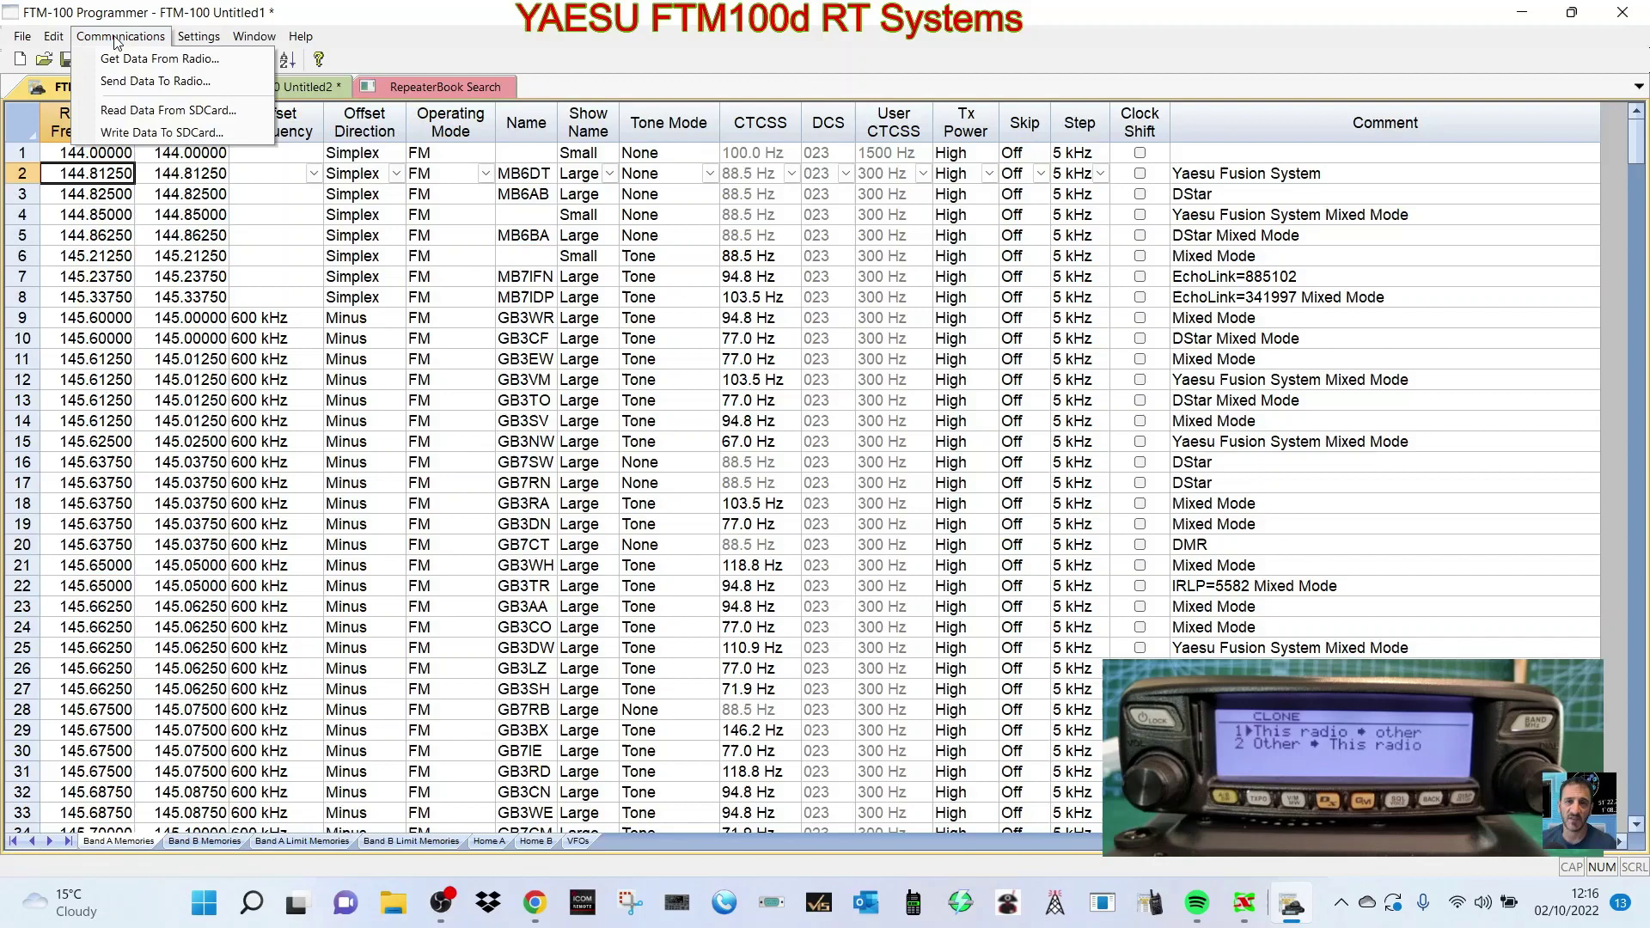
left_click(156, 78)
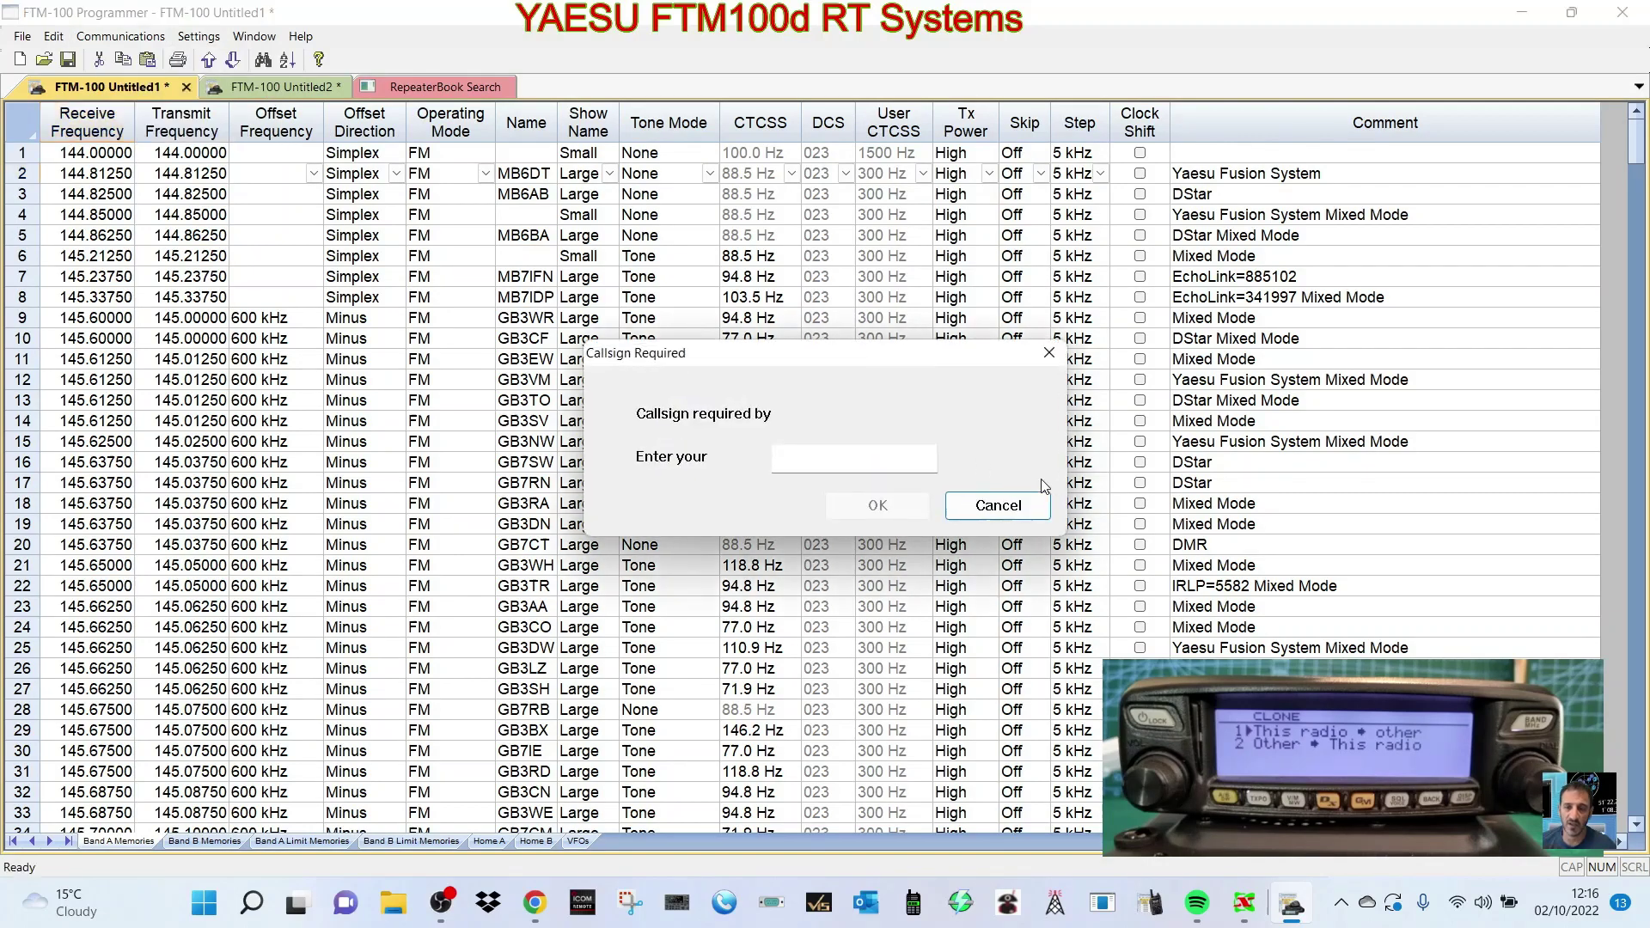
left_click(825, 456)
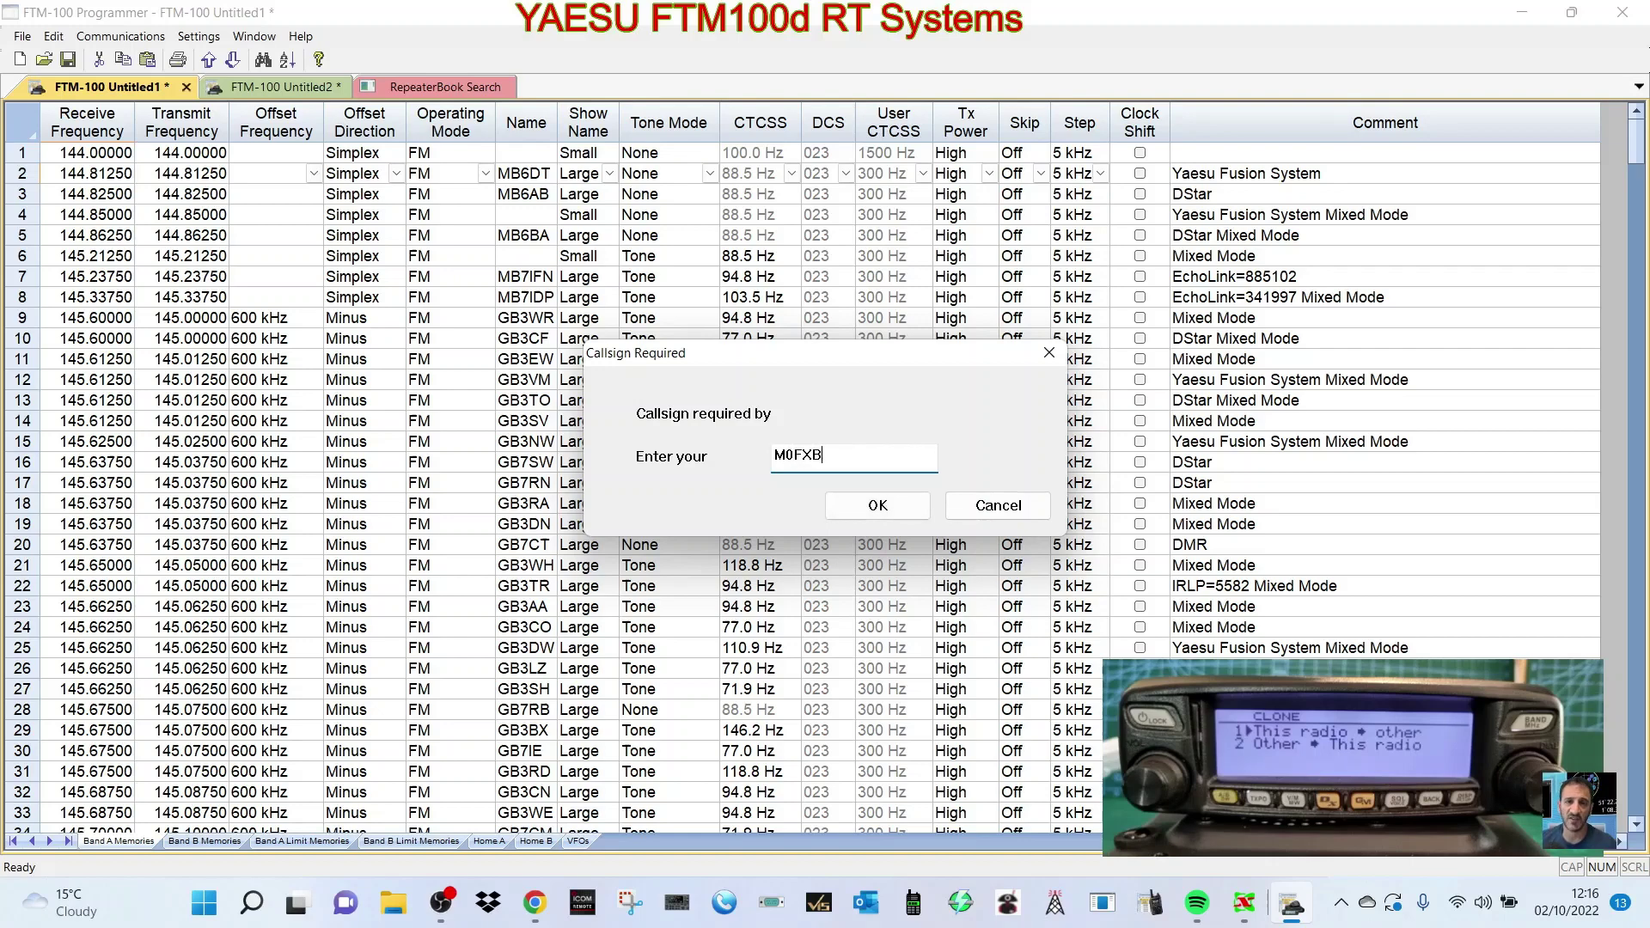
left_click(876, 507)
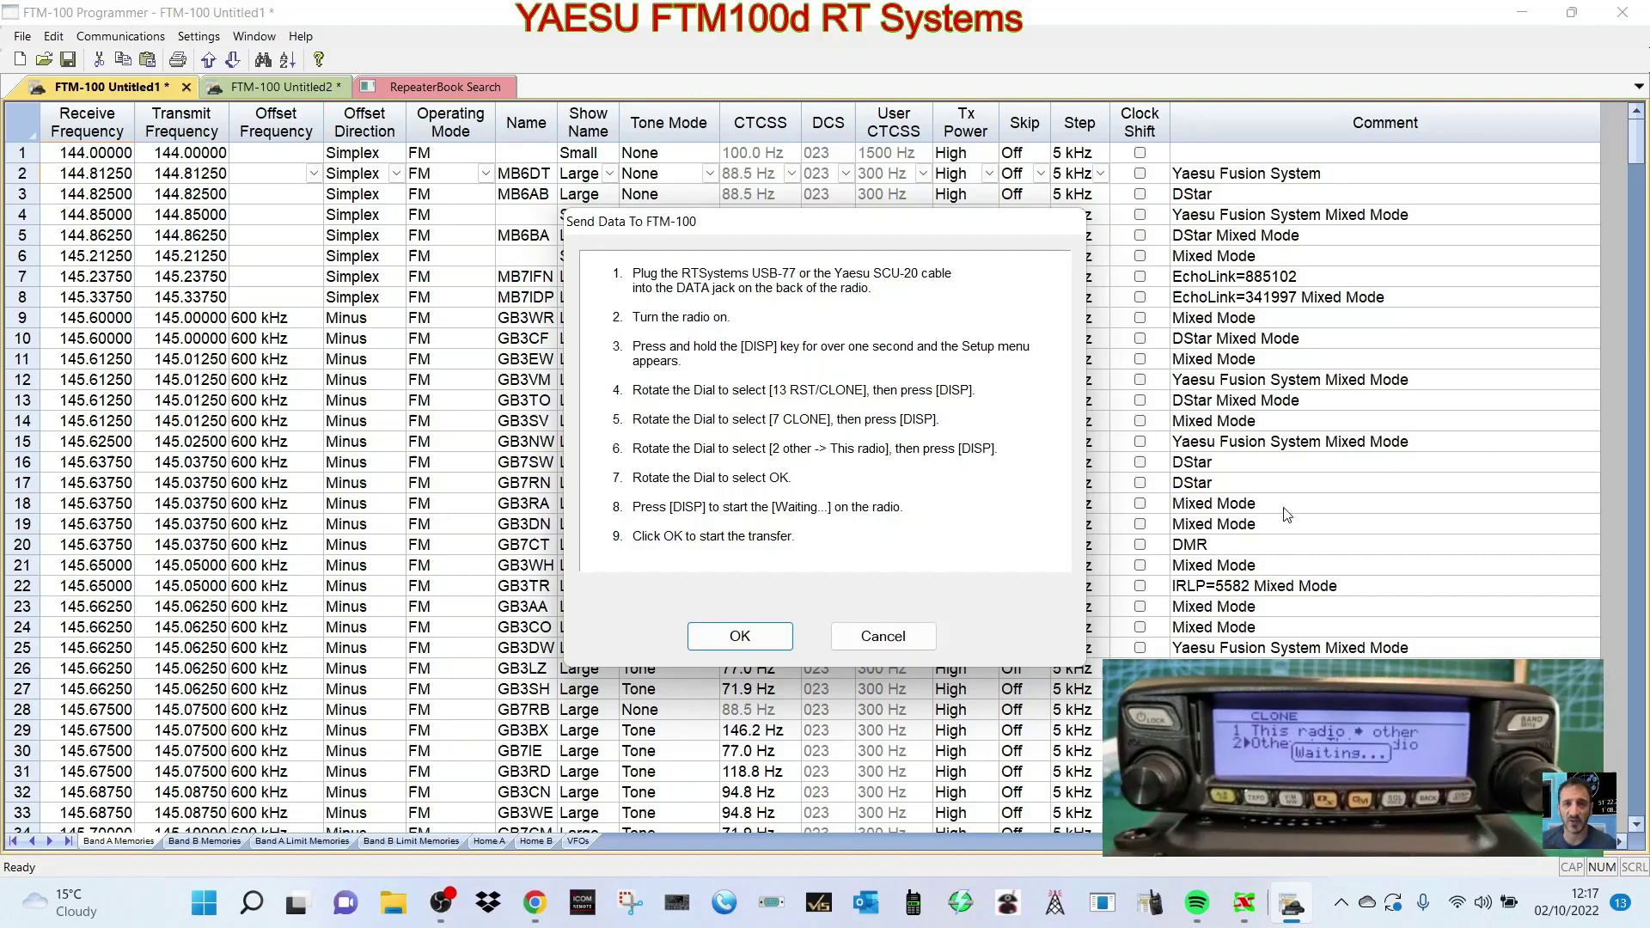
Confirm the Send Data To FTM-100 dialog to transfer the Untitled1 channels to the radio
left_click(759, 642)
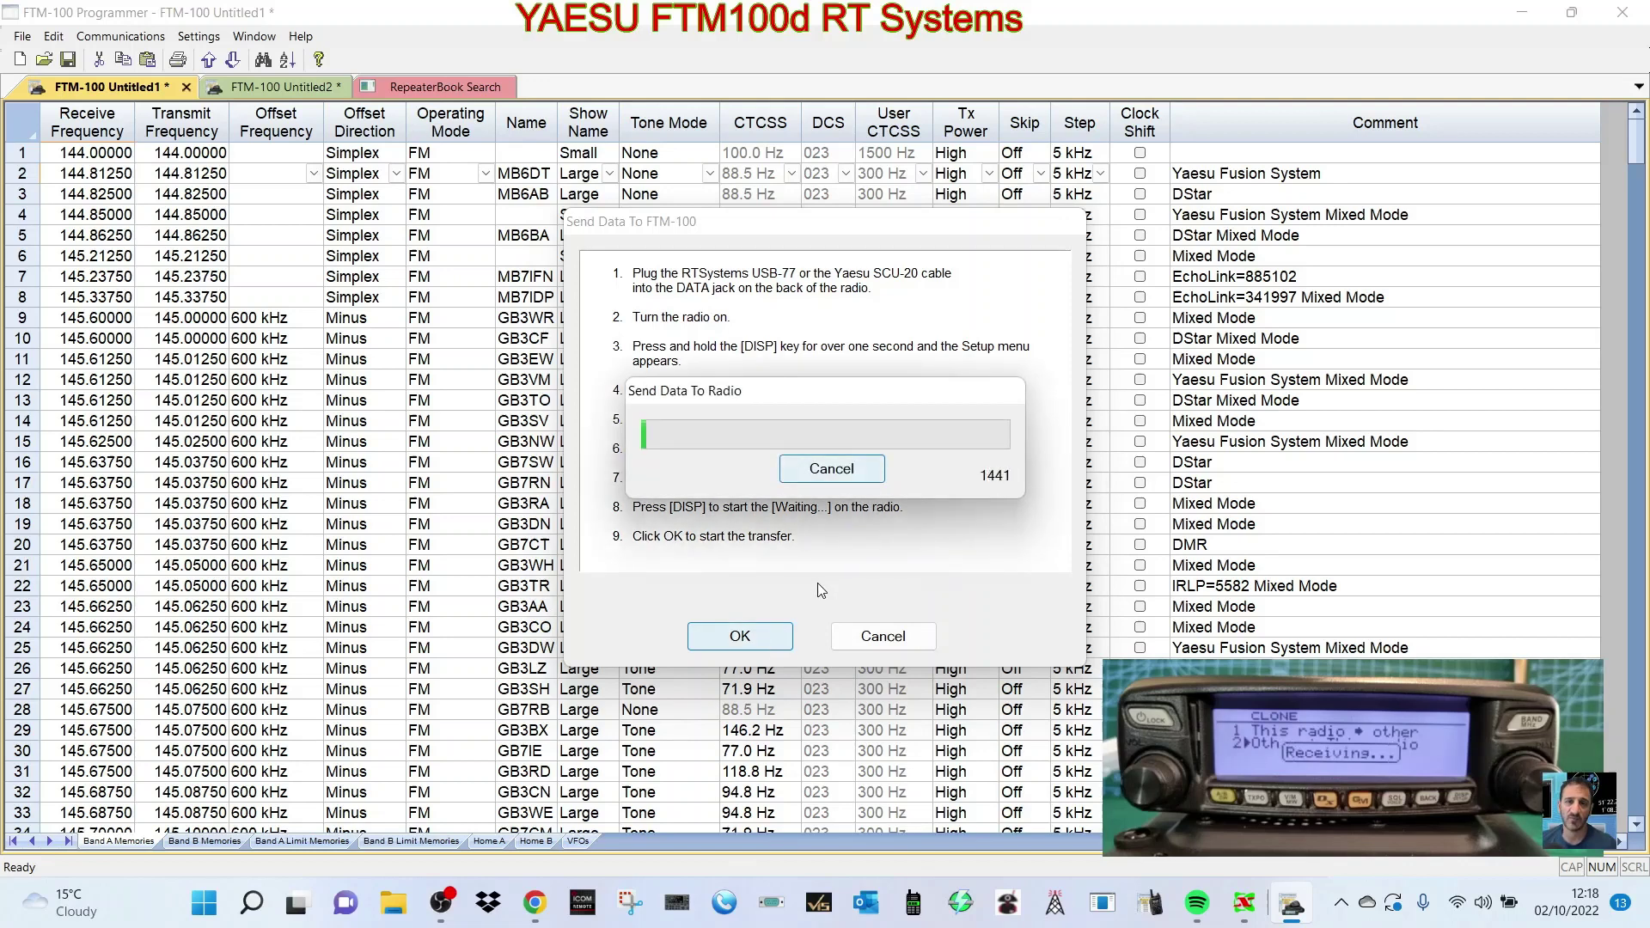